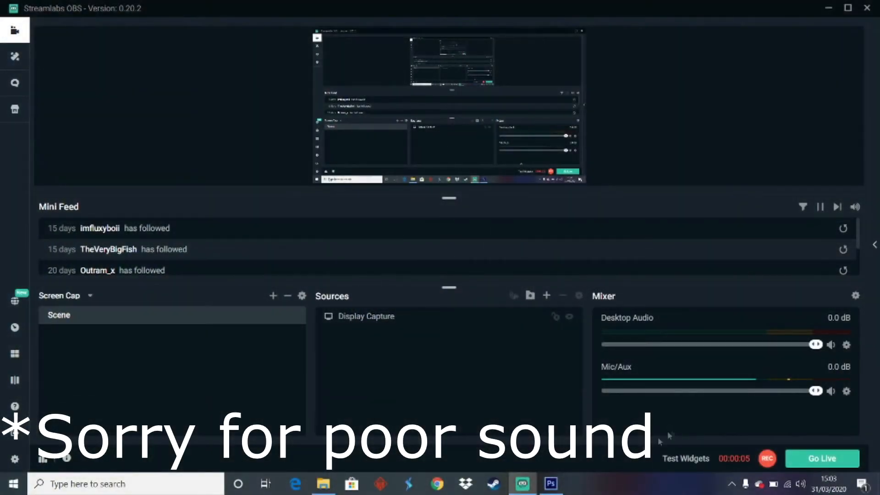
# Switch to Photoshop and browse for a file to open in the Predator Hunting Rex folder inside Quarentine
pyautogui.click(555, 486)
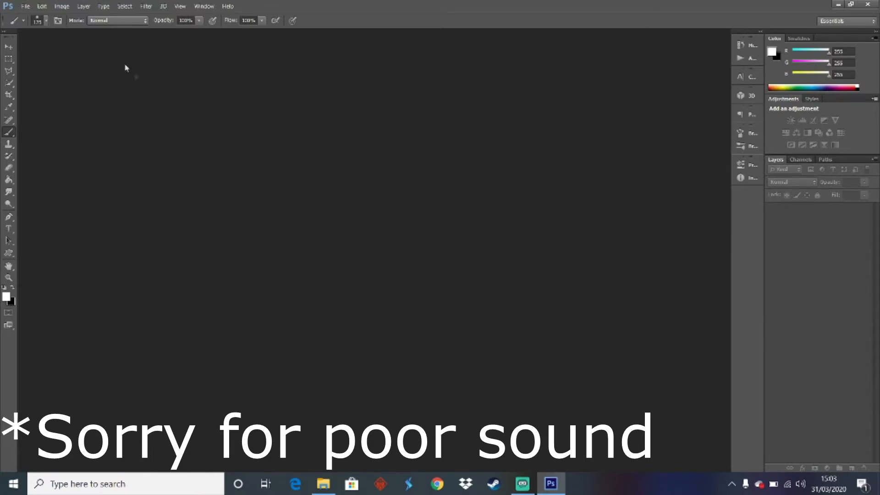
pyautogui.click(25, 6)
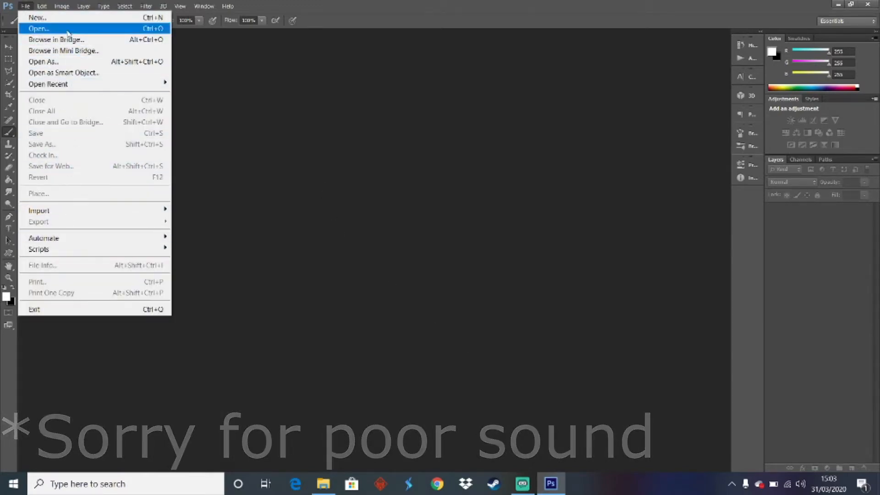
pyautogui.click(67, 29)
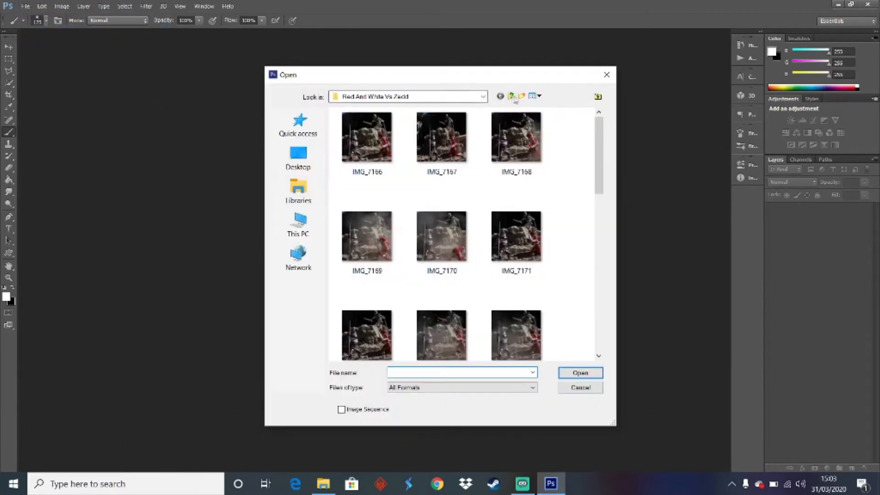
pyautogui.click(511, 95)
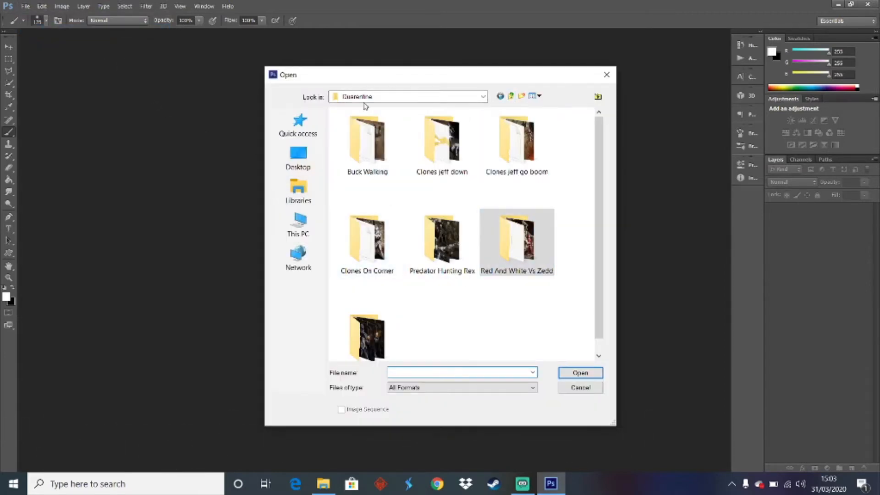
pyautogui.click(510, 96)
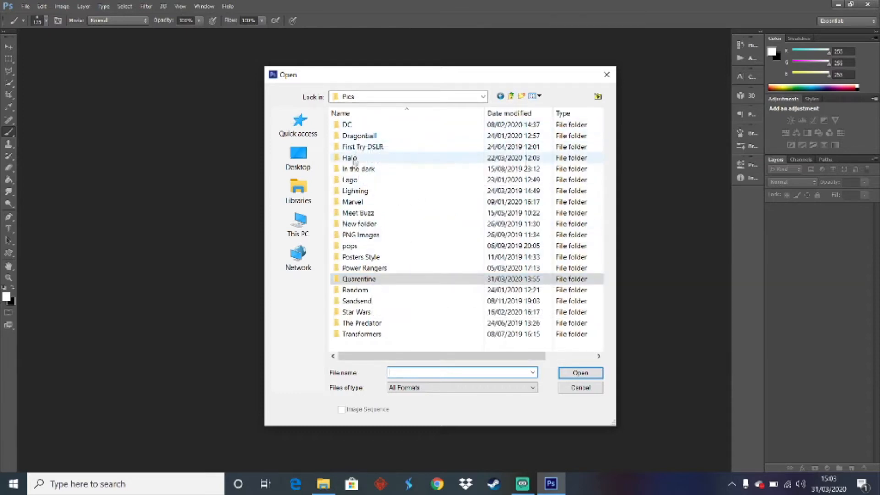
pyautogui.doubleClick(352, 278)
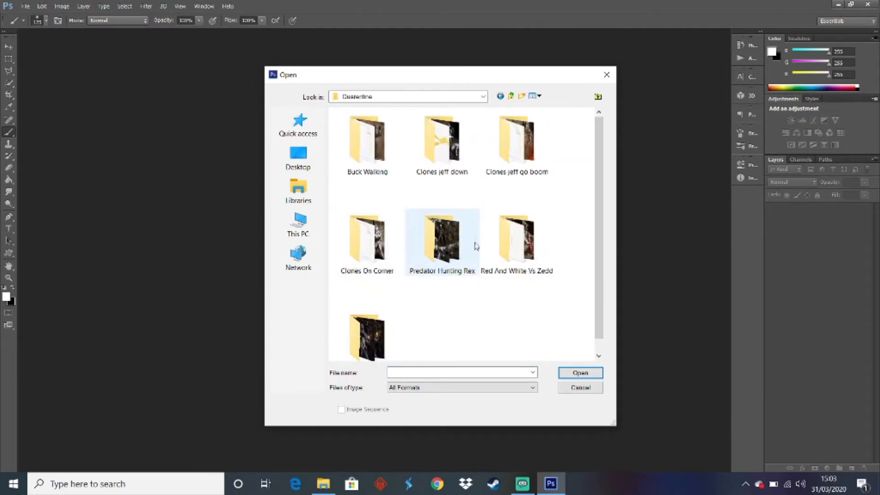
pyautogui.scroll(-1, 600, 201)
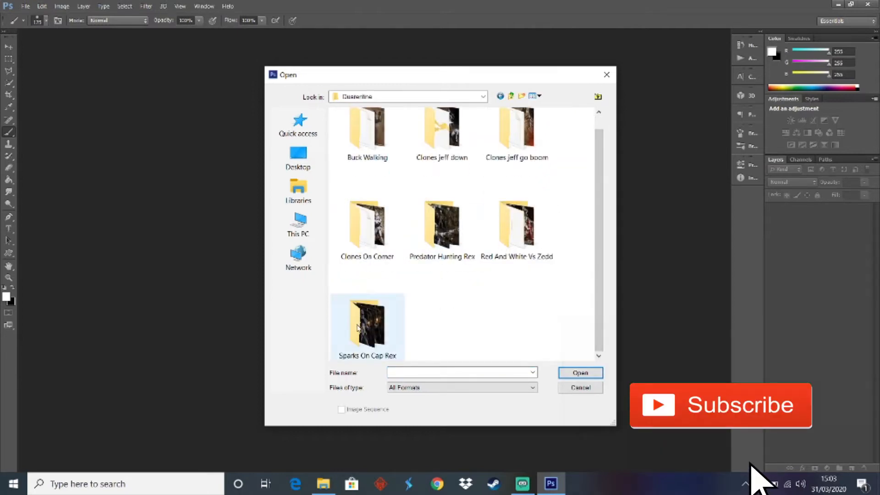
pyautogui.doubleClick(441, 227)
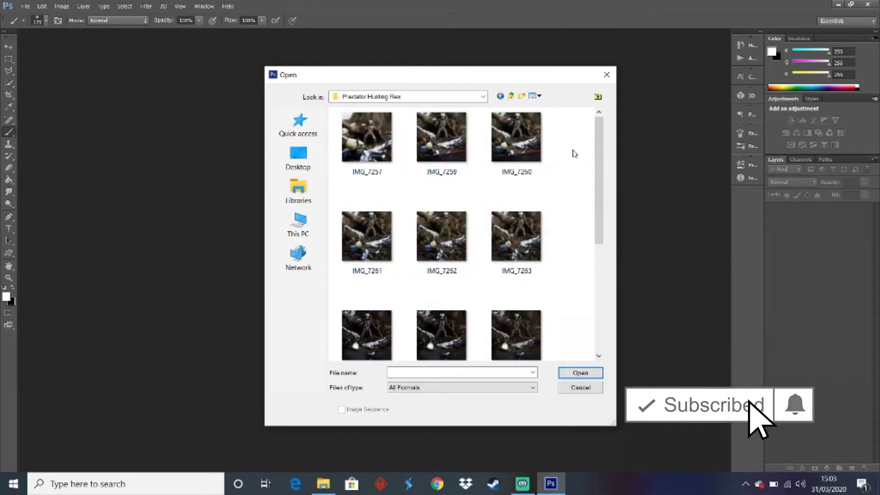
# Open the raw photo IMG_7270 from the Predator Hunting Rex folder in Camera Raw
pyautogui.moveTo(599, 183); pyautogui.dragTo(607, 289)
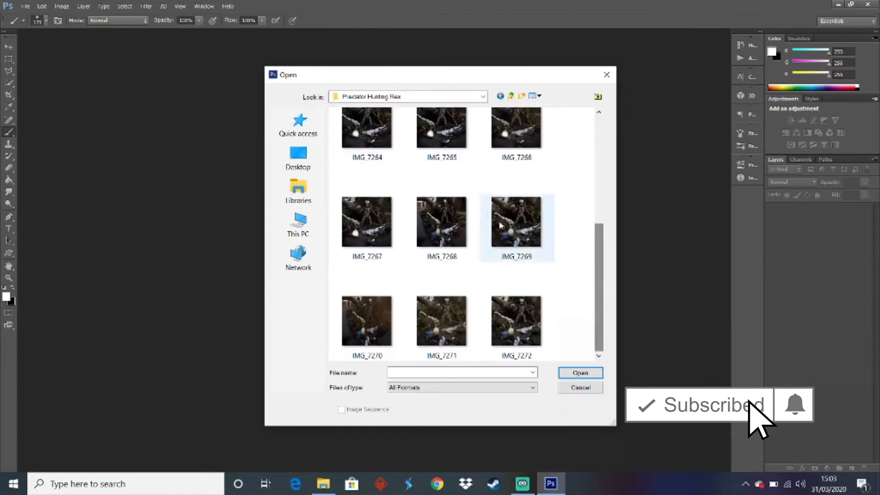
pyautogui.rightClick(525, 131)
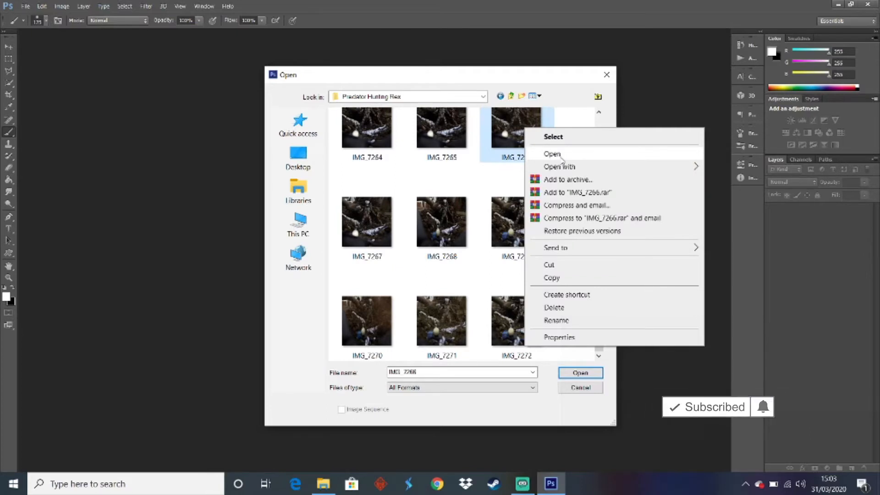
pyautogui.click(496, 170)
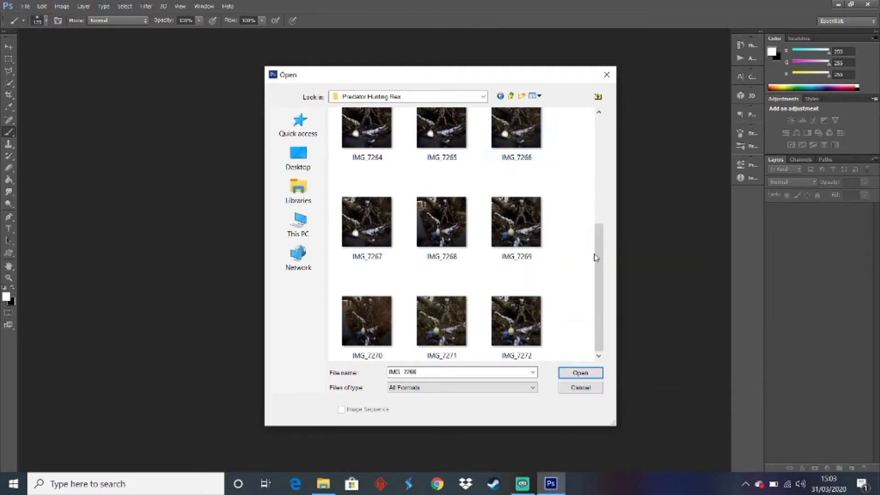
pyautogui.moveTo(601, 261)
pyautogui.mouseDown()
pyautogui.moveTo(605, 245)
pyautogui.moveTo(604, 265)
pyautogui.mouseUp()
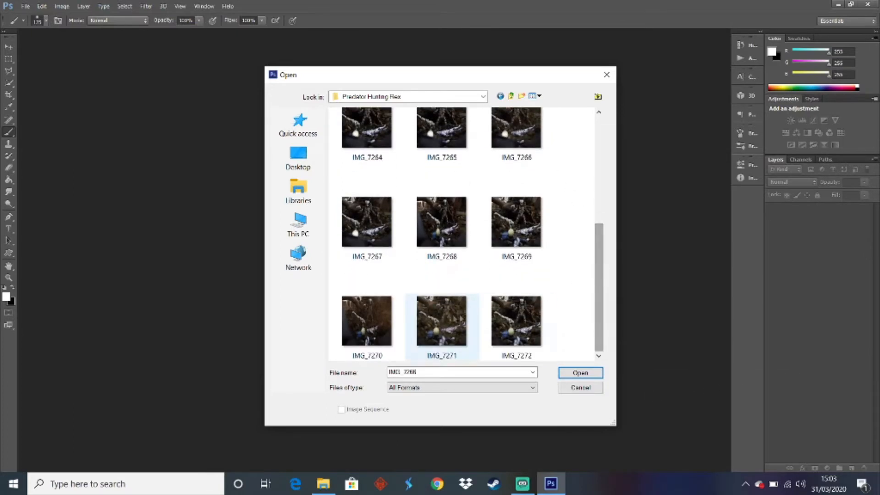
pyautogui.doubleClick(368, 327)
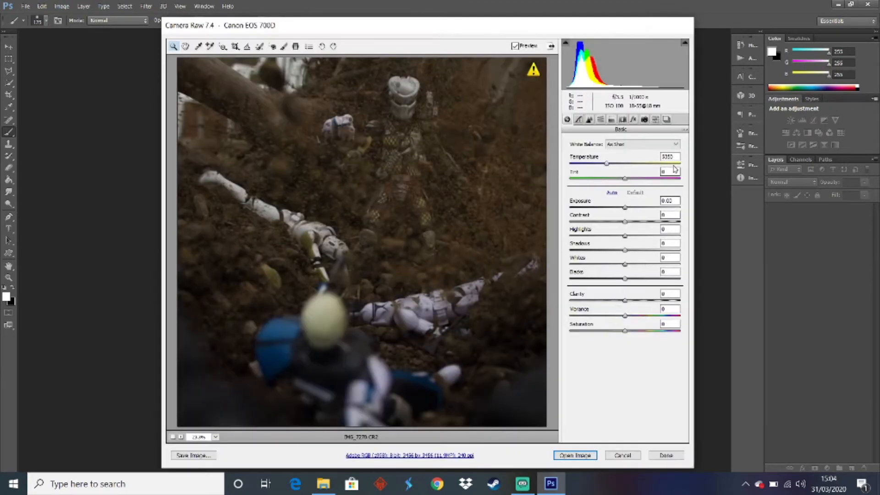
# Set the exposure of IMG_7270 to 1 and open the image, discarding the embedded colour profile
pyautogui.click(673, 171)
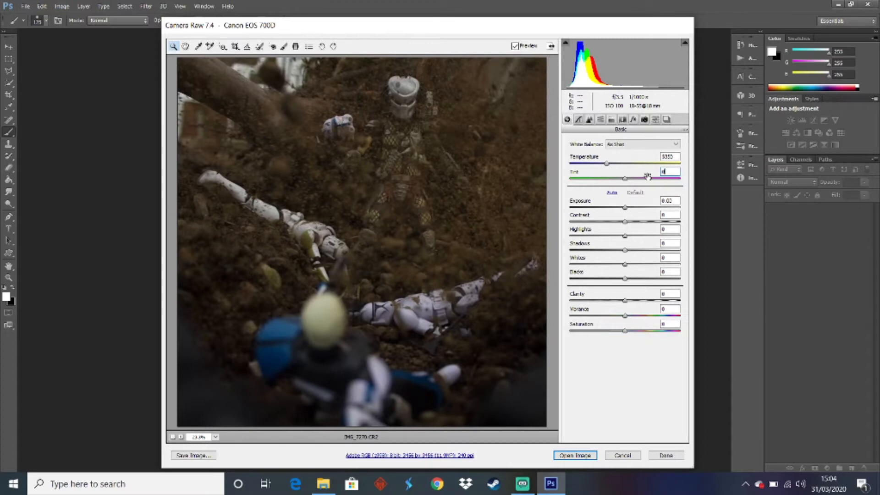
pyautogui.write('1')
pyautogui.press('Tab')
pyautogui.write('1')
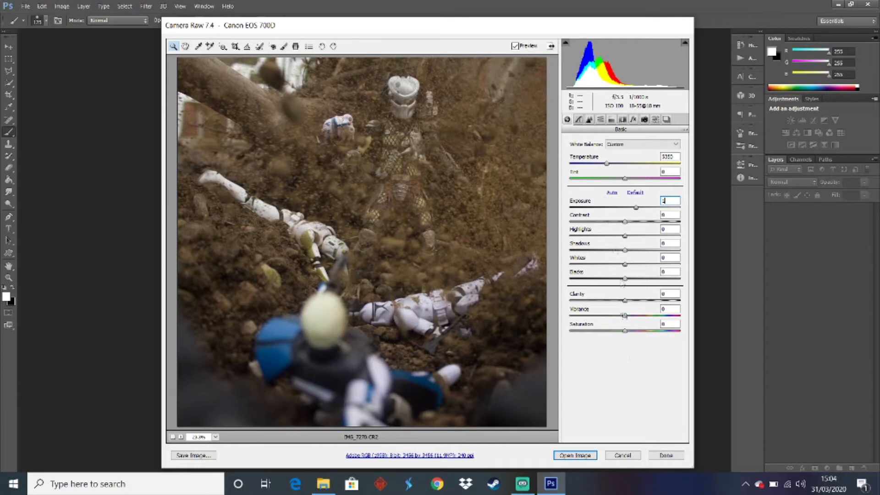
pyautogui.click(576, 458)
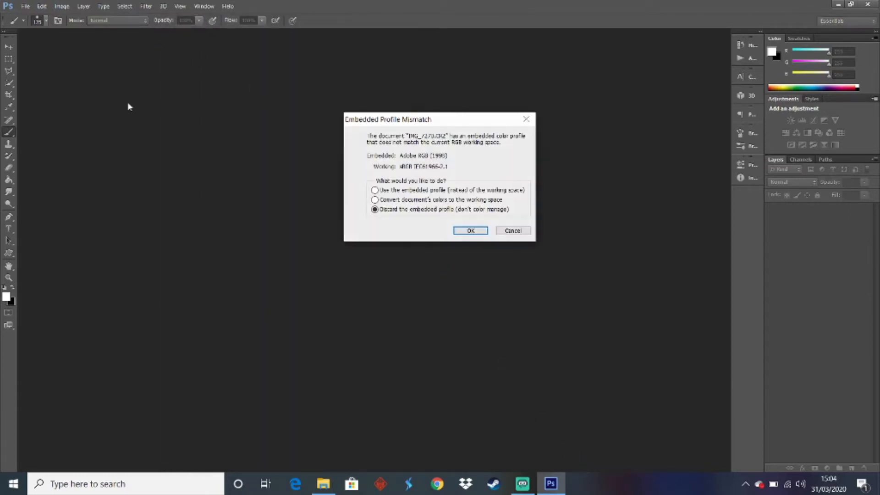
pyautogui.press('Return')
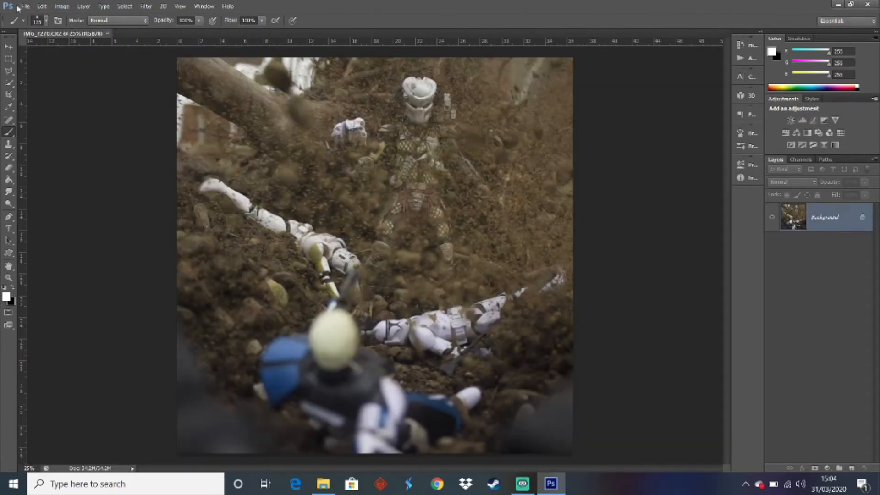
pyautogui.click(25, 6)
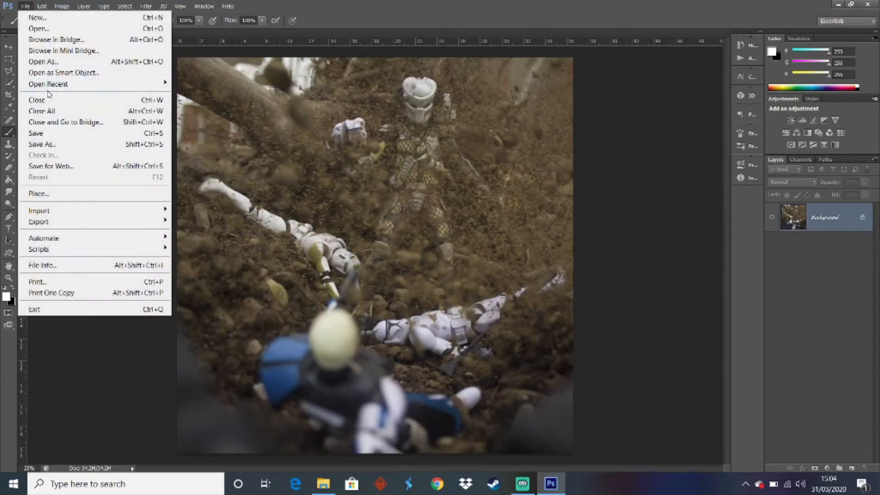
pyautogui.click(41, 193)
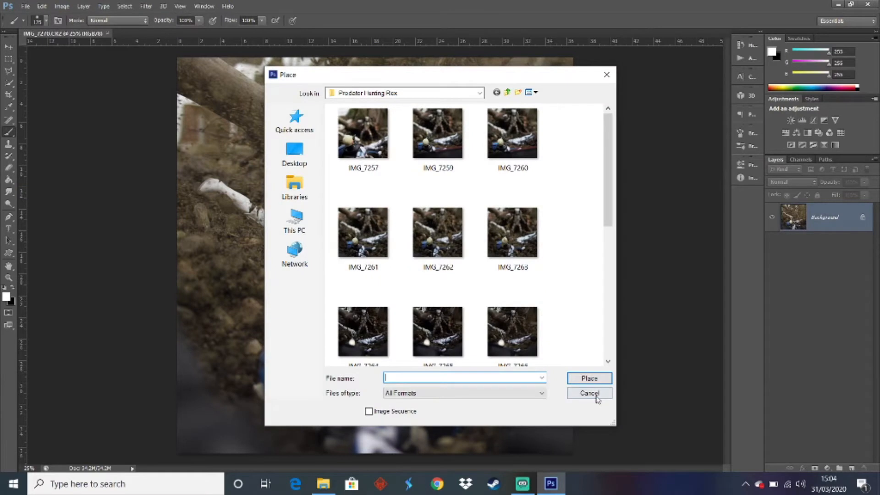
pyautogui.click(588, 392)
# Open the raw photo IMG_7271 from the Predator Hunting Rex folder in Camera Raw
pyautogui.click(25, 7)
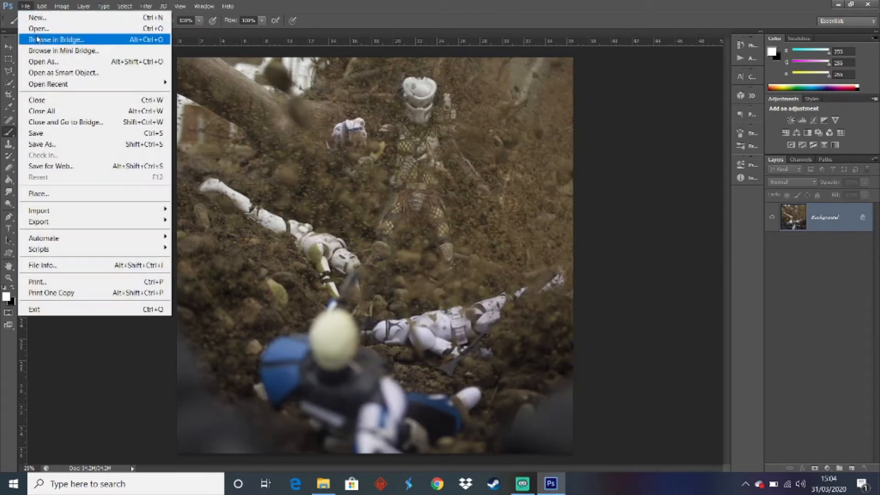
pyautogui.click(27, 23)
pyautogui.moveTo(599, 211); pyautogui.dragTo(602, 367)
pyautogui.doubleClick(509, 220)
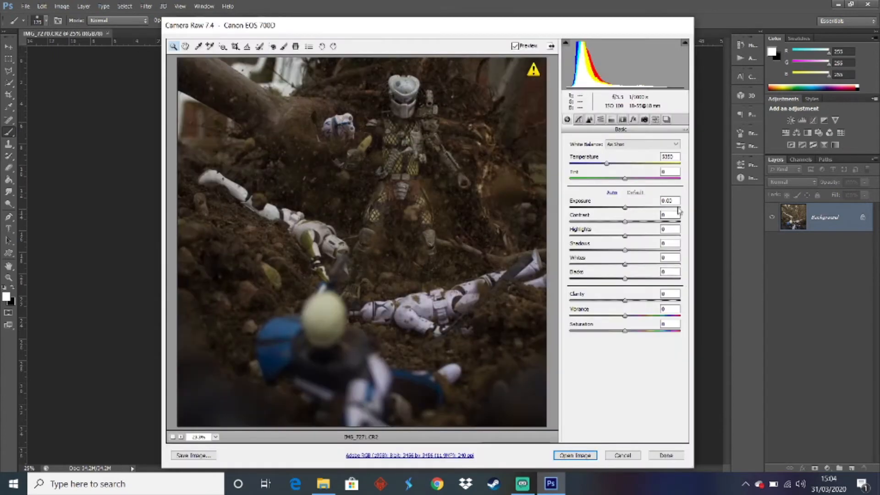
# Set the exposure of IMG_7271 to +1.00 and open the image, discarding the embedded colour profile
pyautogui.moveTo(674, 201); pyautogui.dragTo(645, 201)
pyautogui.write('1')
pyautogui.press('Tab')
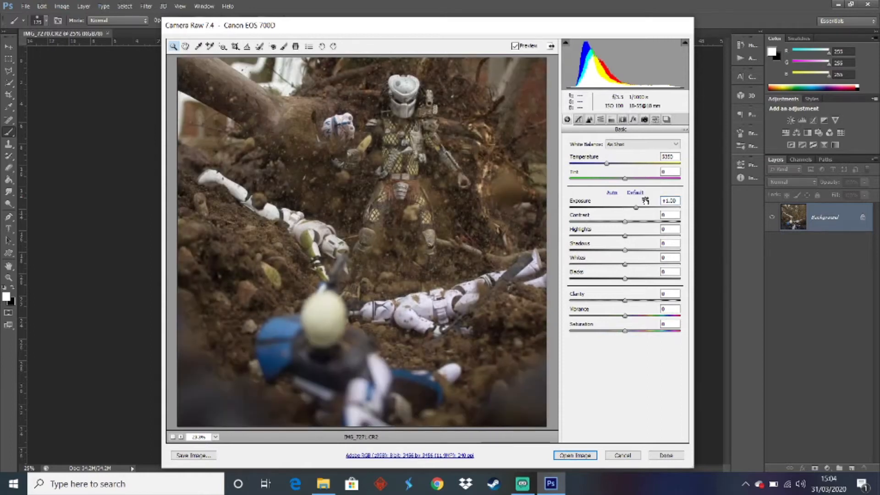
pyautogui.click(578, 455)
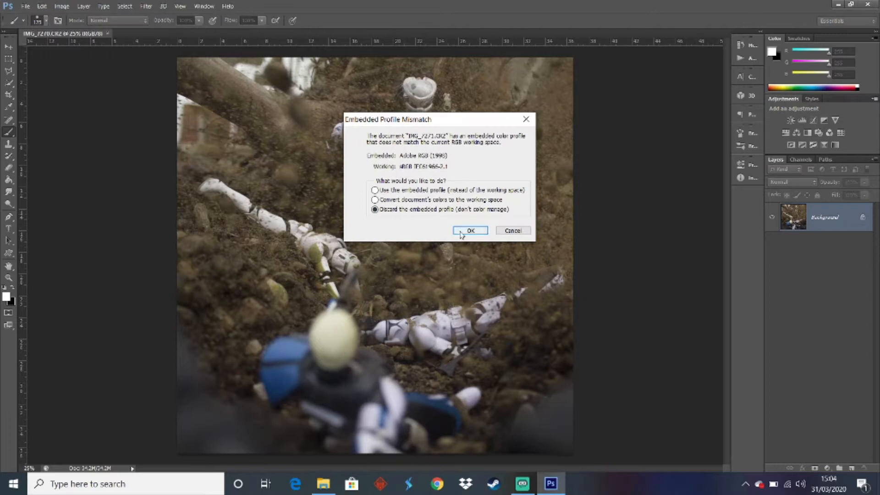
pyautogui.click(456, 230)
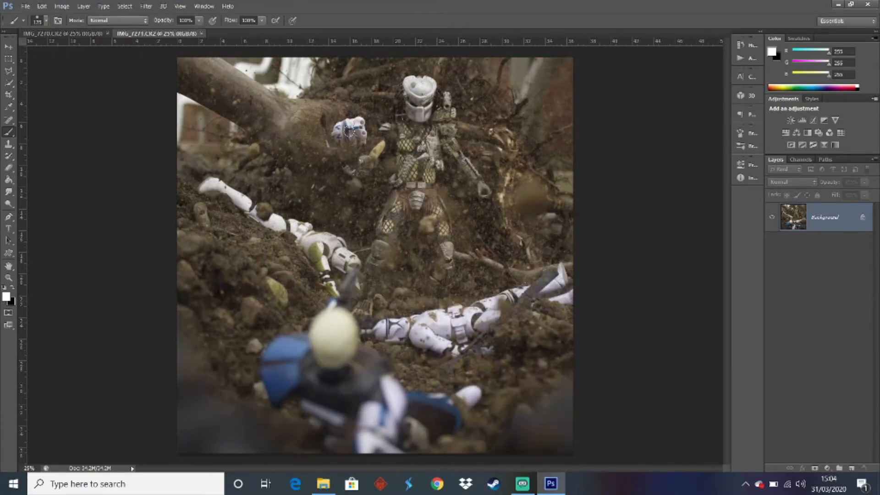
# Compare the dirt and figures in IMG_7270 and IMG_7271 by alternating between the two documents
pyautogui.click(83, 33)
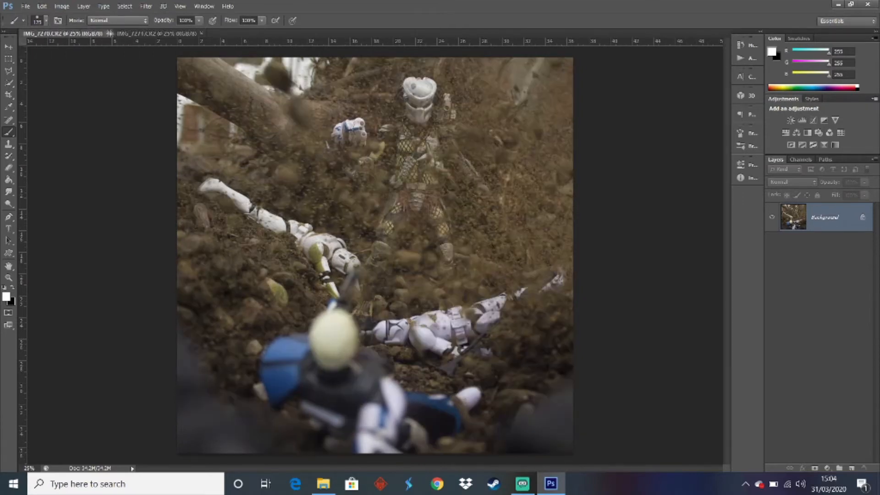
pyautogui.click(136, 36)
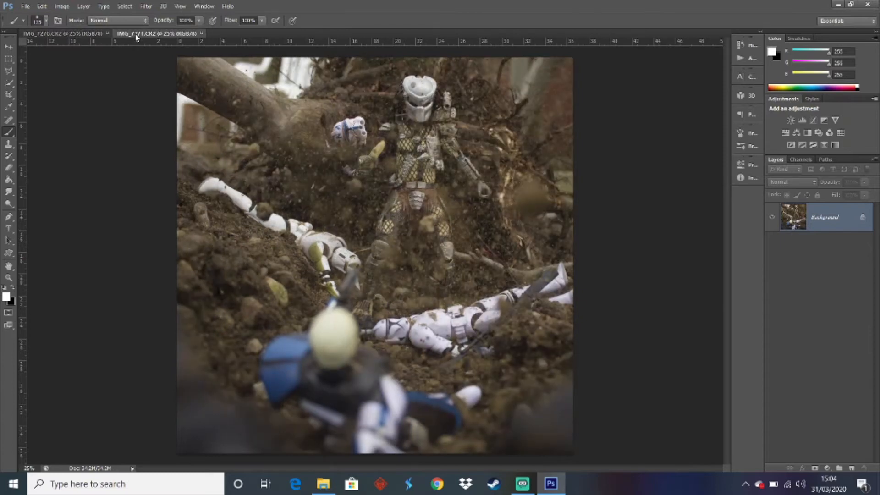
pyautogui.click(70, 35)
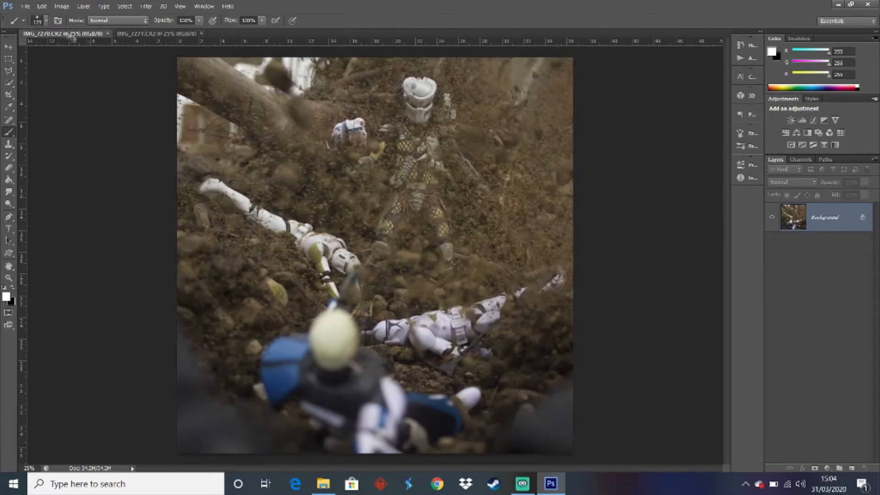
pyautogui.click(151, 36)
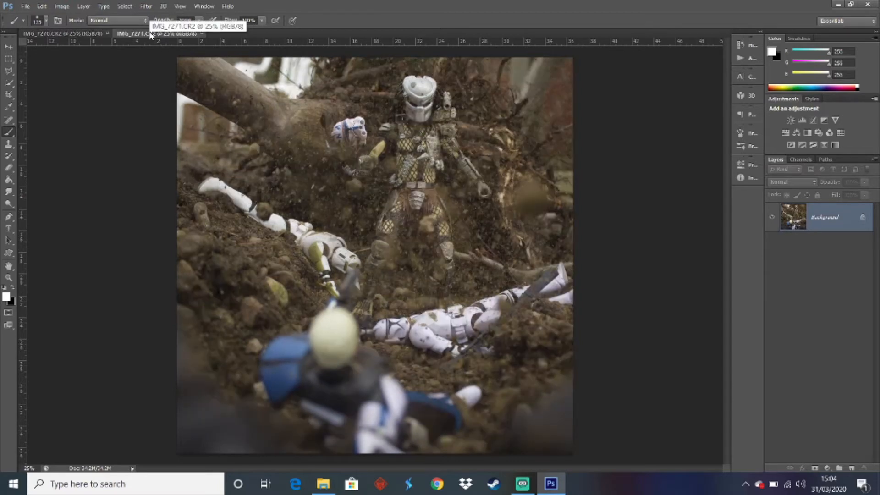
# Preview IMG_7268 from the Predator Hunting Rex folder in Photos and browse back through the preceding shots to IMG_7265
pyautogui.click(25, 6)
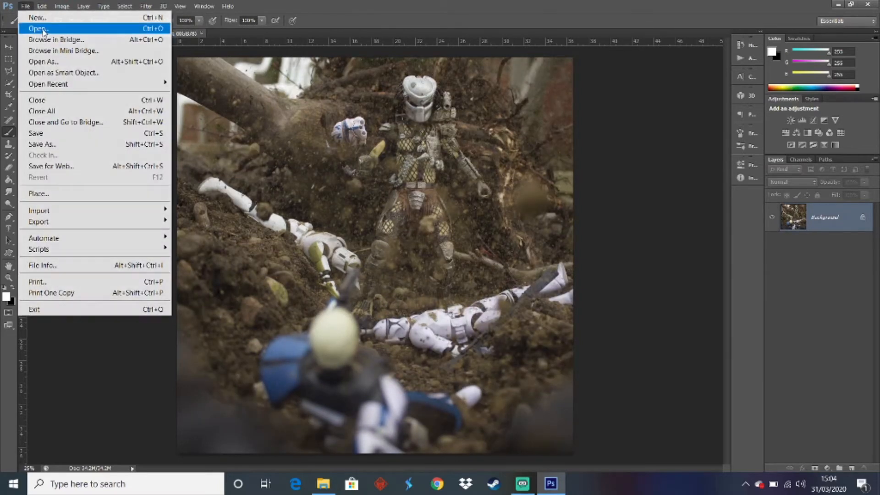
pyautogui.click(38, 29)
pyautogui.moveTo(603, 197); pyautogui.dragTo(603, 262)
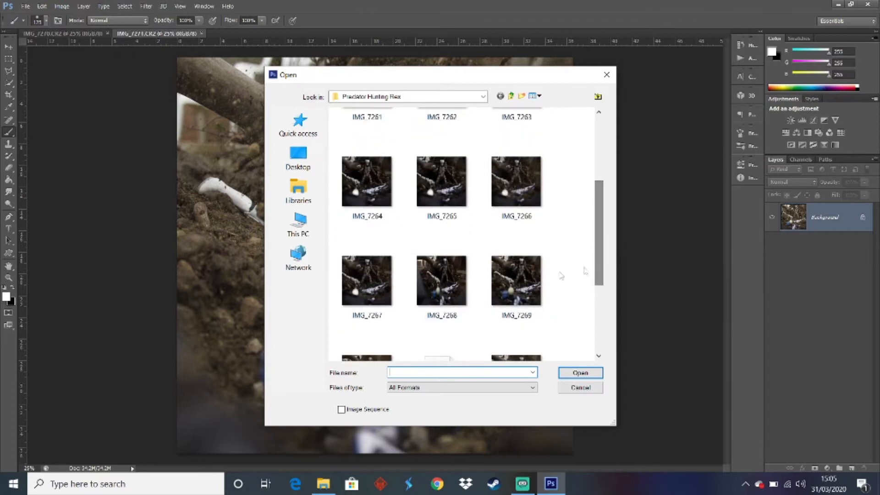
pyautogui.click(464, 287)
pyautogui.rightClick(463, 286)
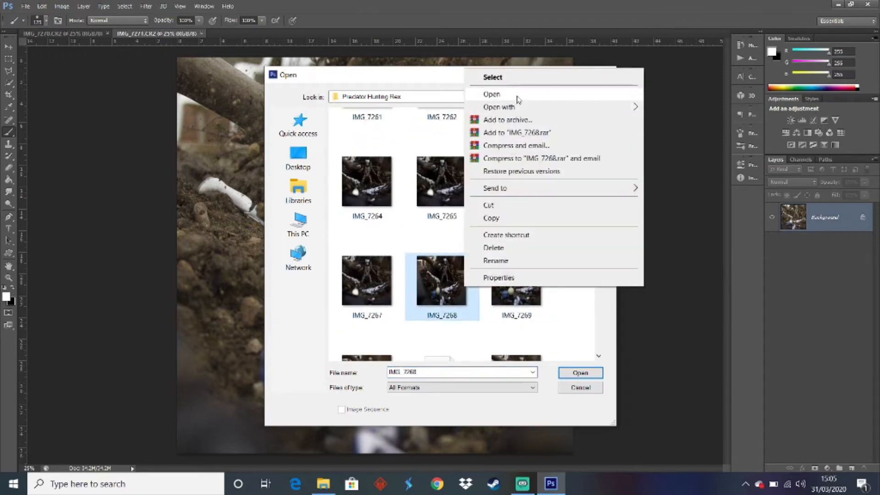
pyautogui.moveTo(630, 107)
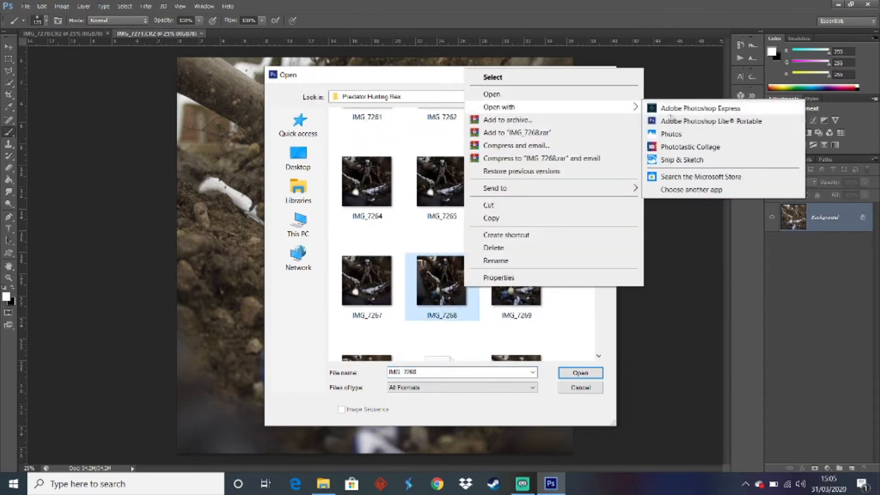
pyautogui.click(671, 134)
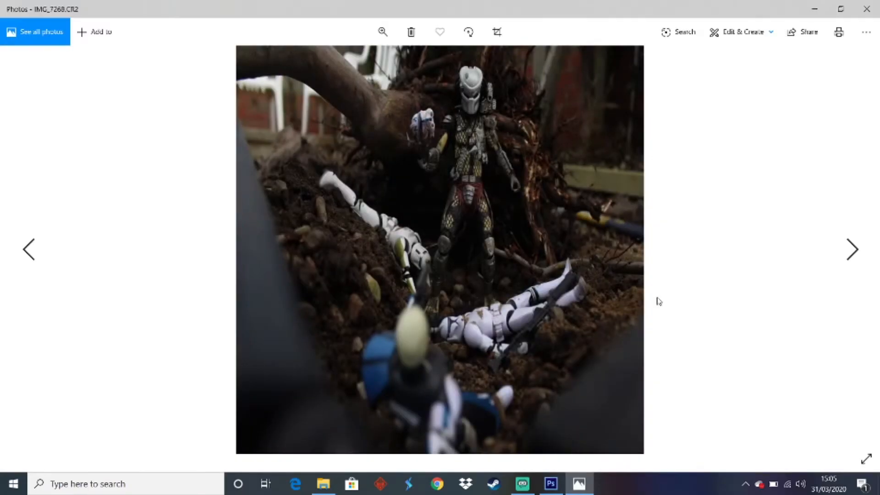
pyautogui.press('Left')
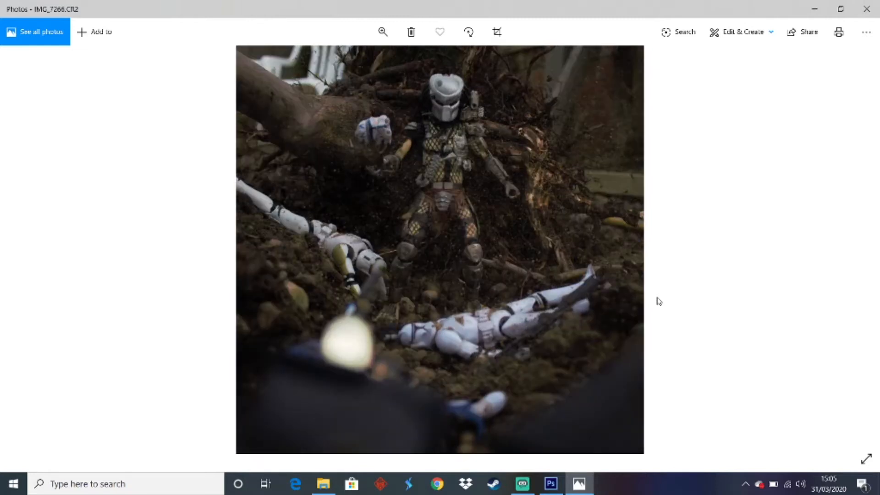
pyautogui.press('Left')
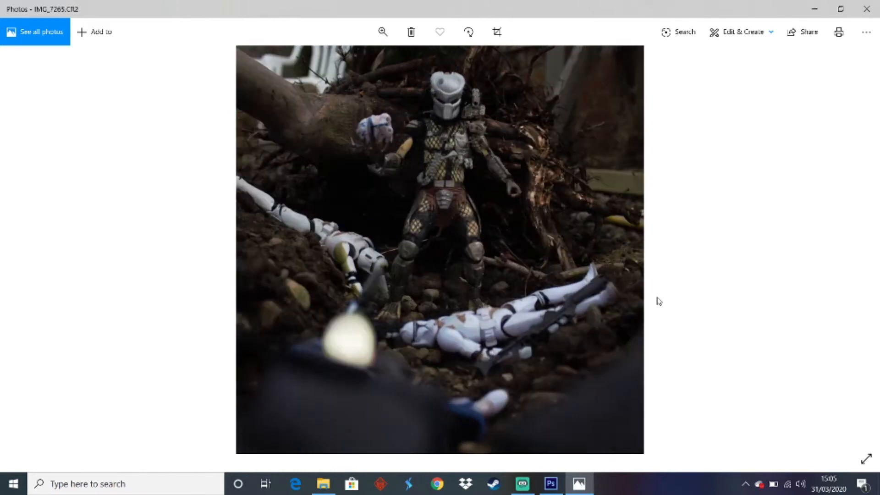
# Browse forward through the preview shots from IMG_7265, and compare the IMG_7270 and IMG_7271 documents in Photoshop
pyautogui.press('Right')
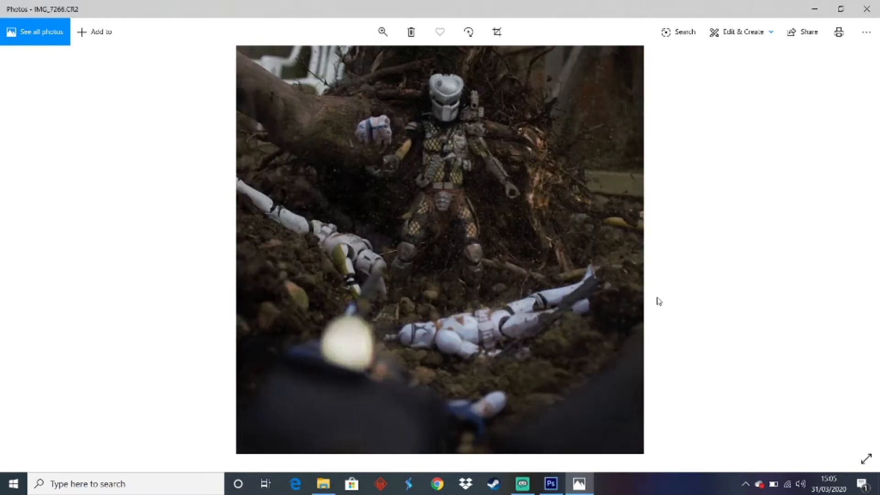
pyautogui.press('Right')
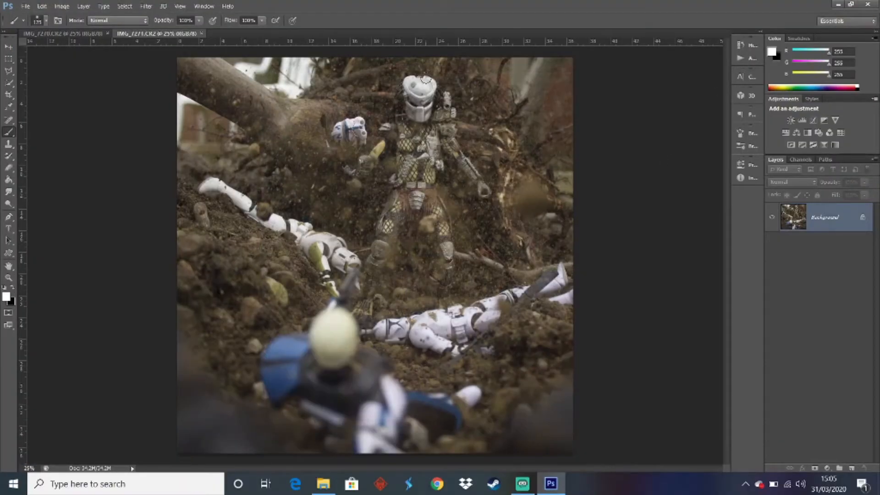
pyautogui.click(87, 33)
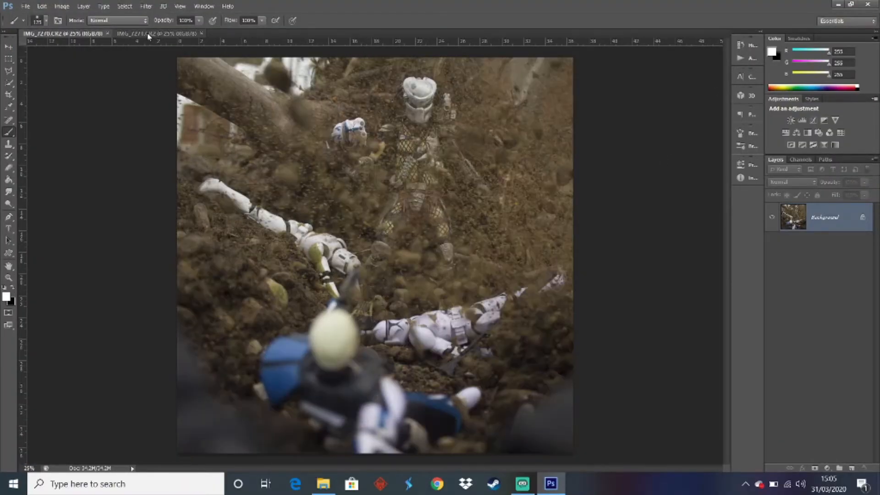
pyautogui.click(148, 33)
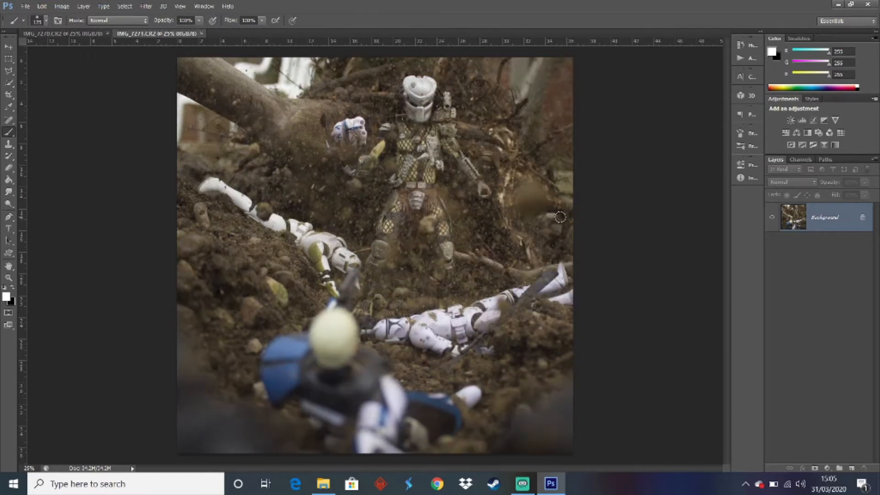
# Duplicate the Background layer of IMG_7271 and name the duplicate "Main copy"
pyautogui.hotkey('ctrl', 'j')
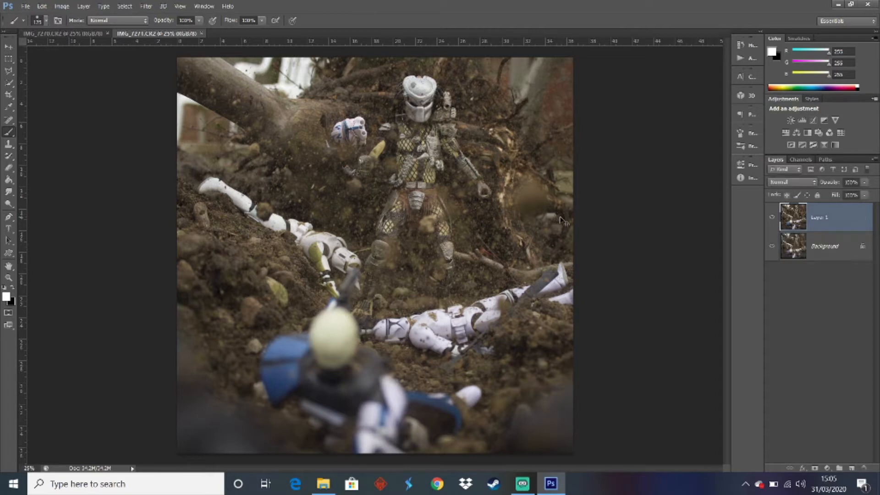
pyautogui.doubleClick(820, 217)
pyautogui.write('Ma')
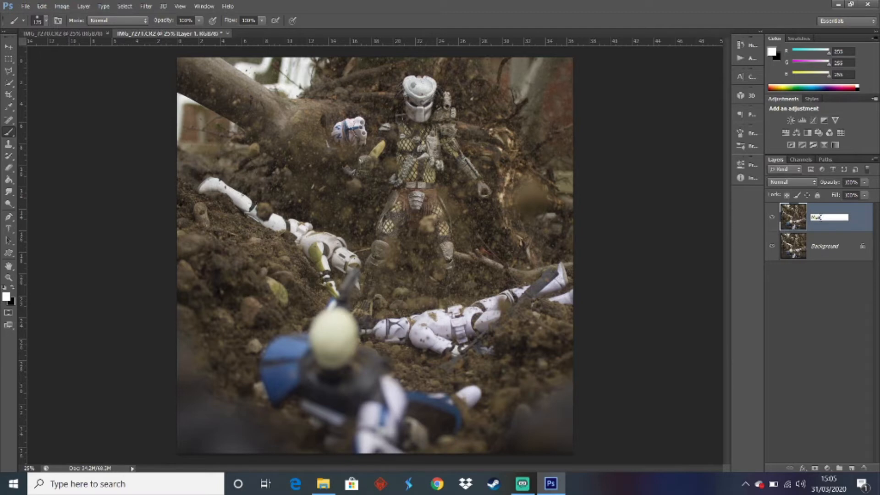
pyautogui.write('in copy')
pyautogui.press('Return')
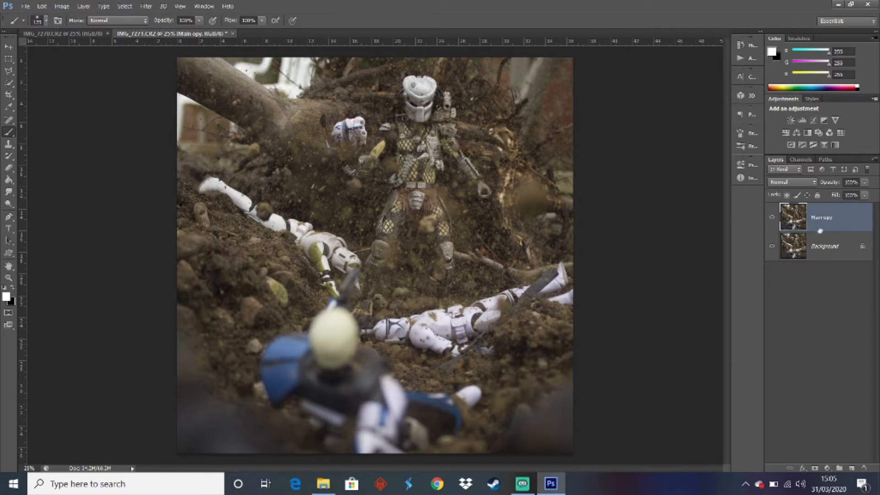
pyautogui.doubleClick(825, 218)
pyautogui.click(827, 217)
pyautogui.press('Return')
# Add a blank layer above the Main copy layer and make it the active layer
pyautogui.click(838, 268)
pyautogui.click(821, 220)
pyautogui.click(851, 466)
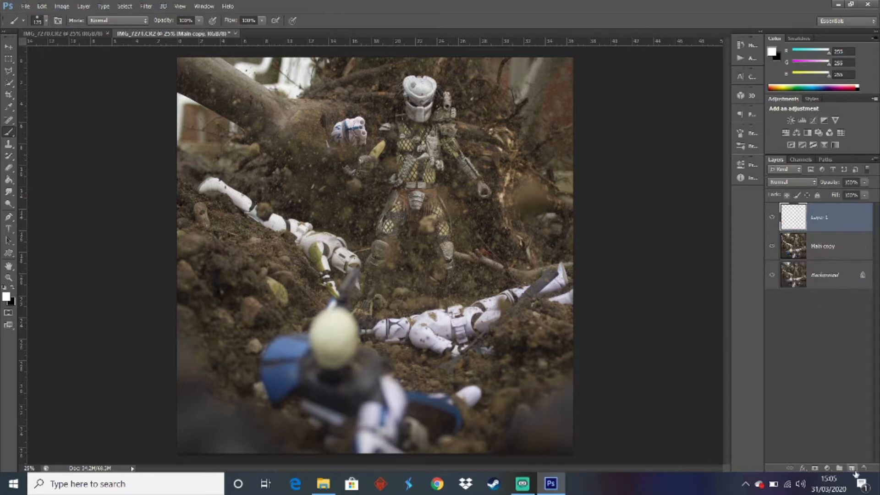
pyautogui.click(825, 308)
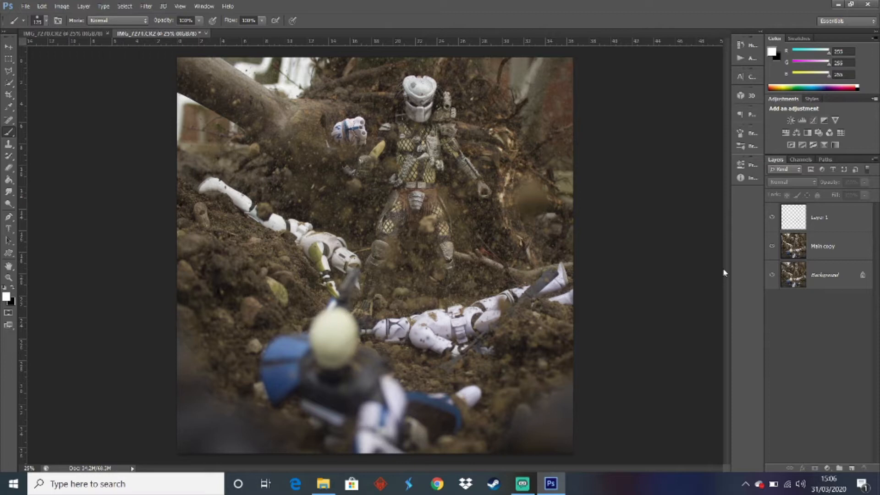
pyautogui.click(818, 228)
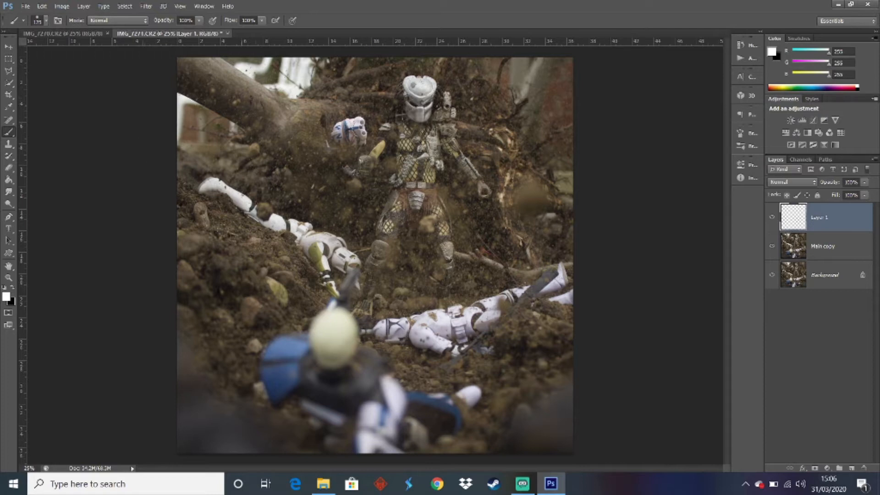
# Paint a short straight white line with a small brush from the dark background to the edge of the Predator's mask
pyautogui.click(8, 277)
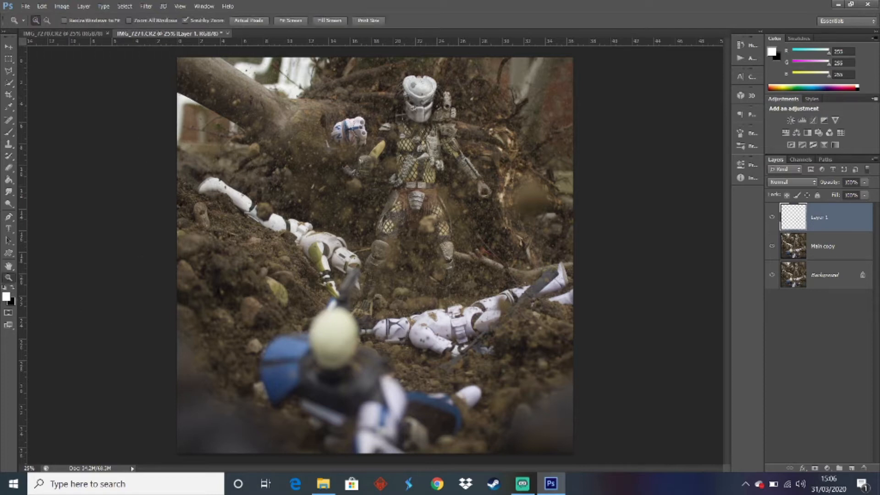
pyautogui.moveTo(406, 98); pyautogui.dragTo(438, 95)
pyautogui.scroll(3, 446, 124)
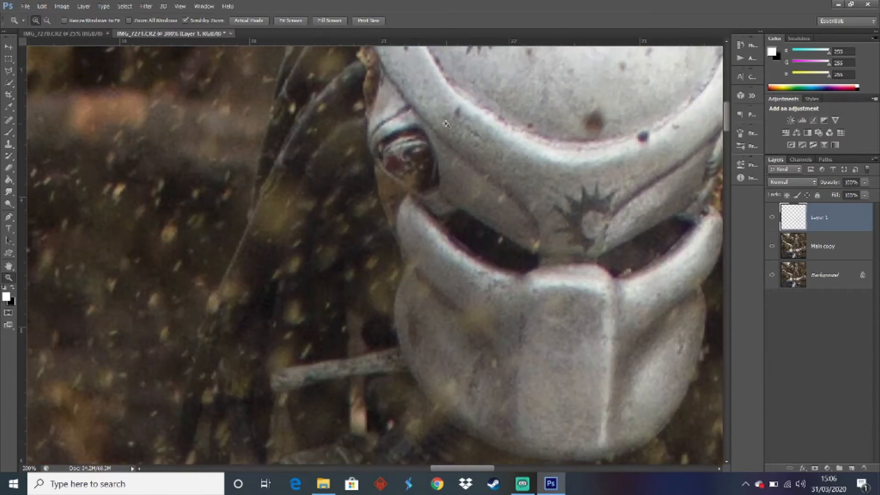
pyautogui.click(8, 132)
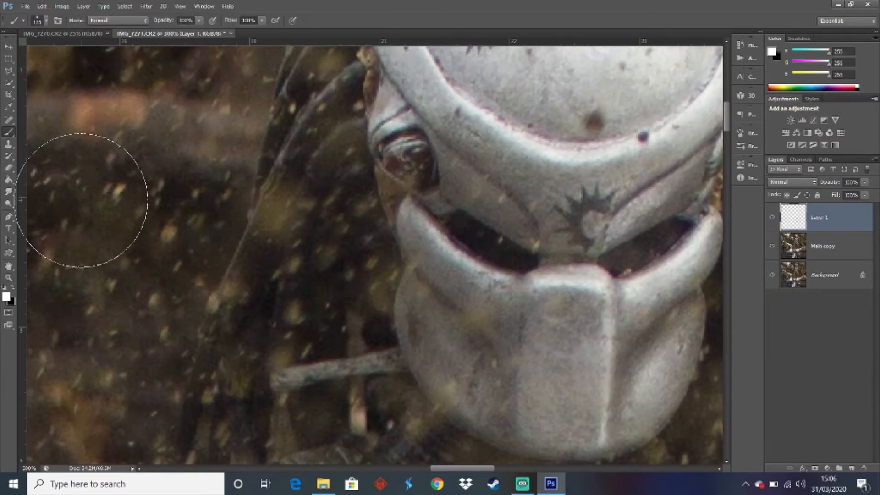
pyautogui.press('[')
pyautogui.press('[')
pyautogui.press('[')
pyautogui.press('[')
pyautogui.press('[')
pyautogui.press('[')
pyautogui.press('[')
pyautogui.press('[')
pyautogui.press('[')
pyautogui.press('[')
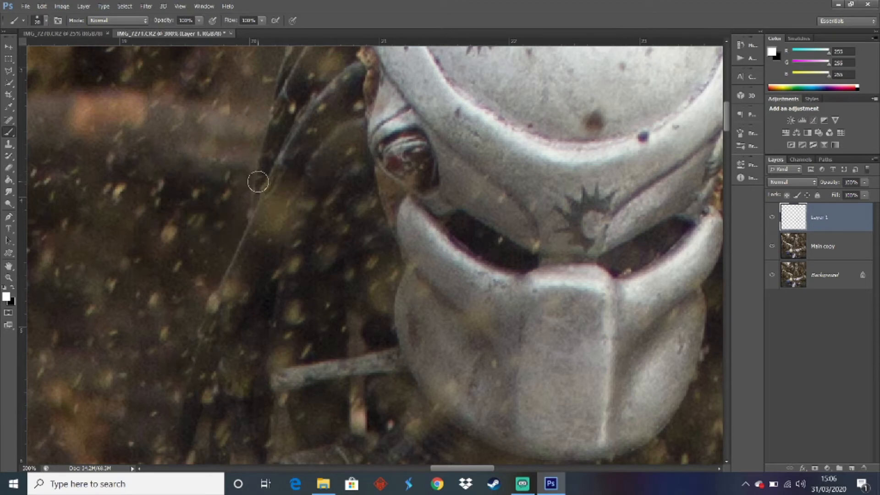
pyautogui.click(258, 182)
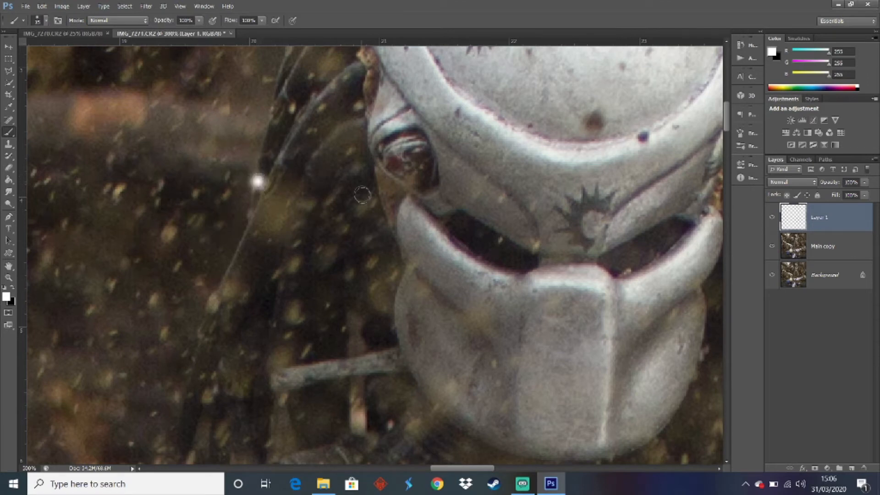
pyautogui.keyDown('shift'); pyautogui.click(391, 197); pyautogui.keyUp('shift')
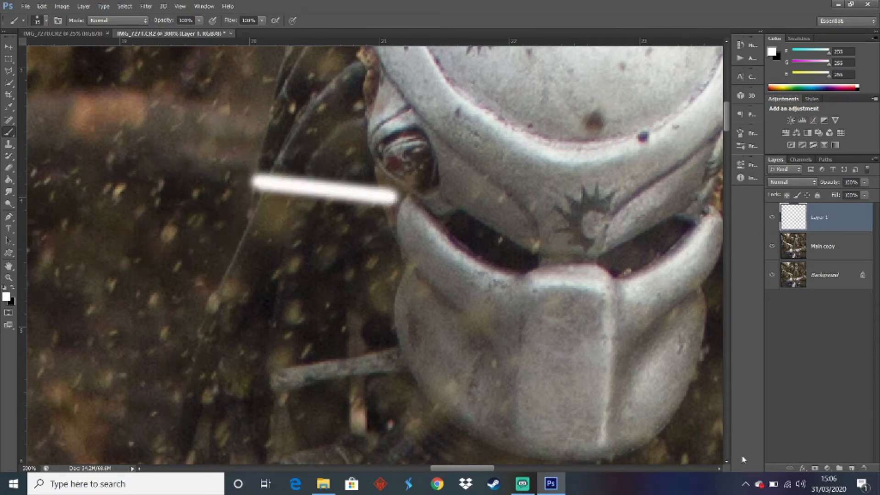
# Give the white line's layer an Outer Glow in pure red, ff0000
pyautogui.click(808, 470)
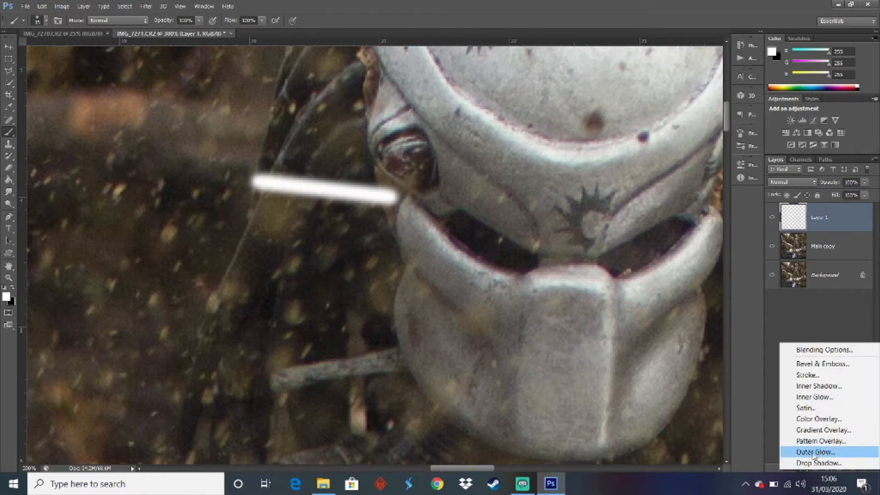
pyautogui.click(813, 452)
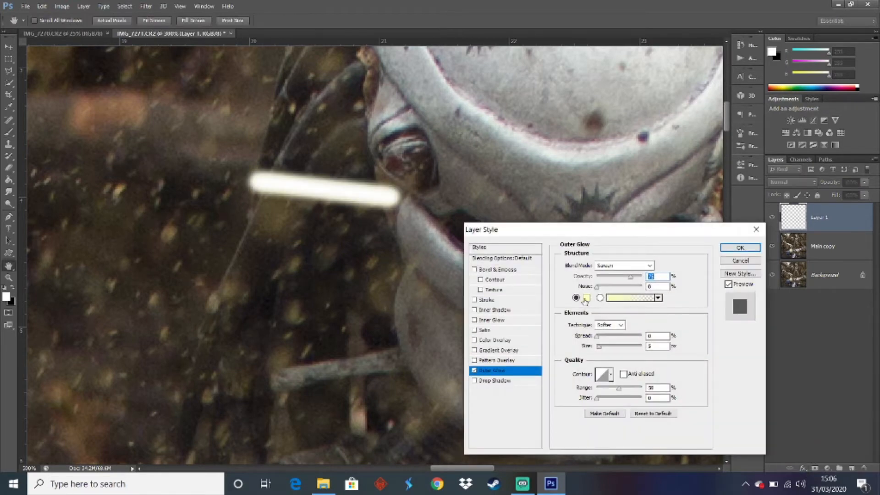
pyautogui.click(586, 298)
pyautogui.click(148, 336)
pyautogui.moveTo(163, 346); pyautogui.dragTo(164, 333)
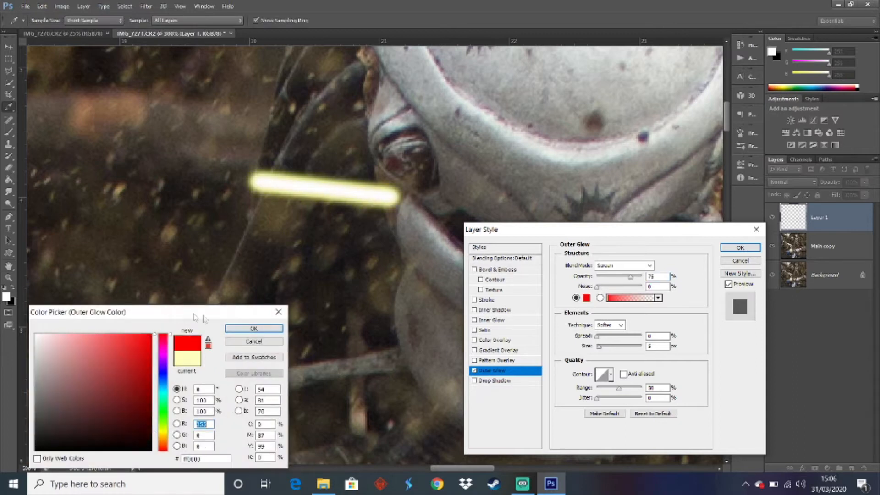
pyautogui.click(242, 329)
pyautogui.click(740, 247)
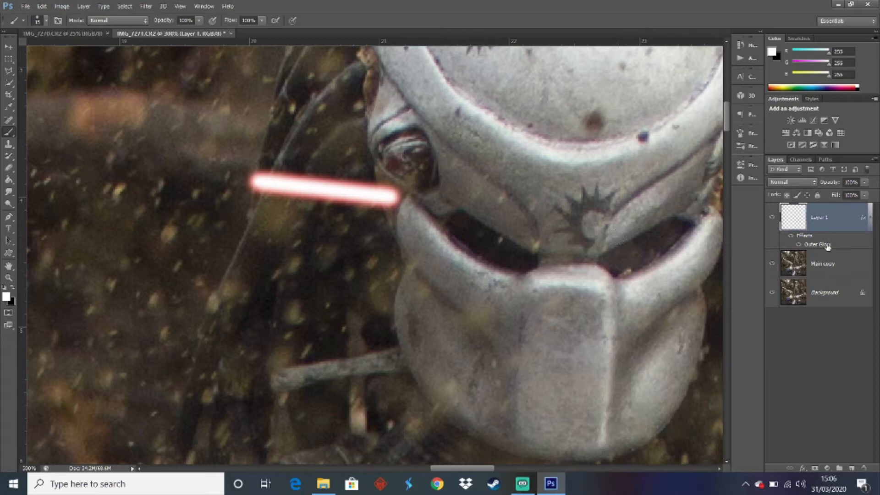
# Delete the layer holding the glowing white line
pyautogui.click(829, 261)
pyautogui.click(833, 216)
pyautogui.press('Delete')
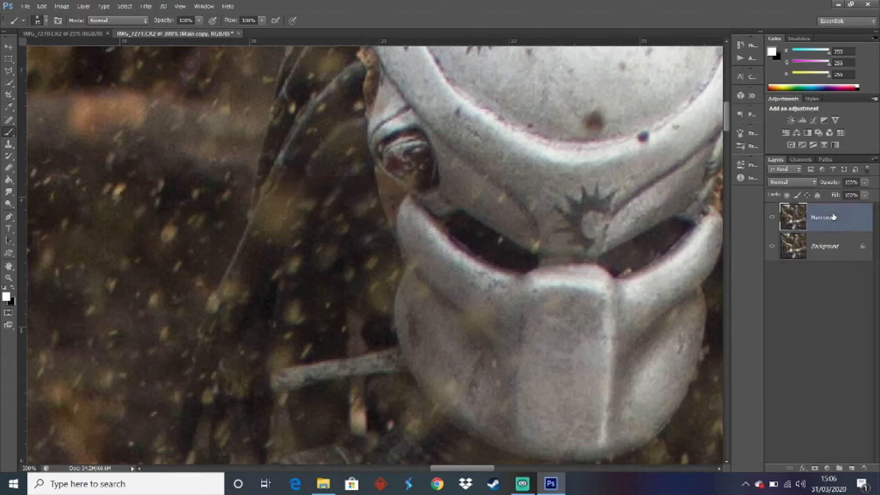
# Add a blank layer above Main copy and set the foreground colour to pure red, ff0000
pyautogui.click(851, 468)
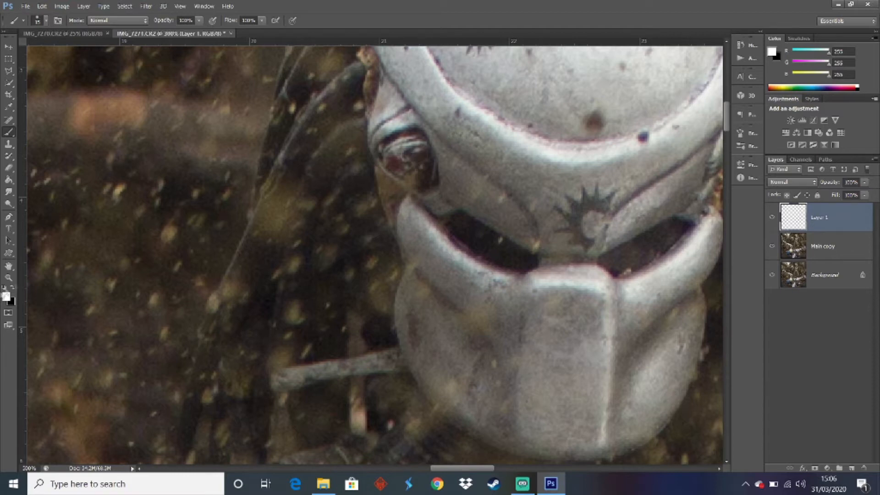
pyautogui.click(6, 296)
pyautogui.moveTo(141, 334); pyautogui.dragTo(151, 333)
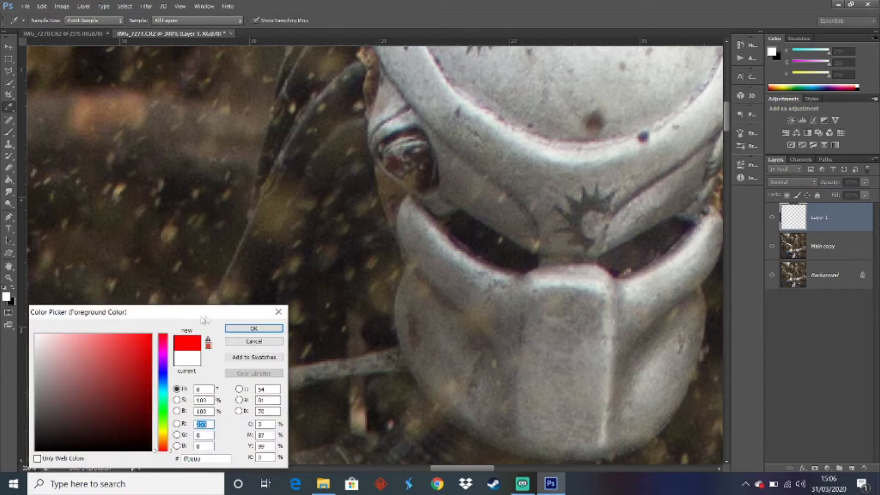
pyautogui.click(254, 328)
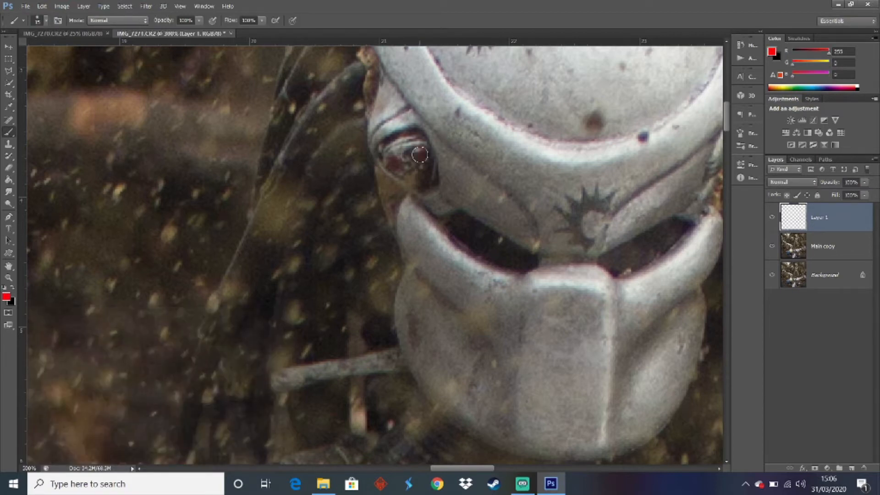
# Paint a straight red laser line from the emitter beside the Predator's mask down to the foreground trooper's blue leg
pyautogui.click(420, 155)
pyautogui.click(29, 468)
pyautogui.write('25')
pyautogui.press('Return')
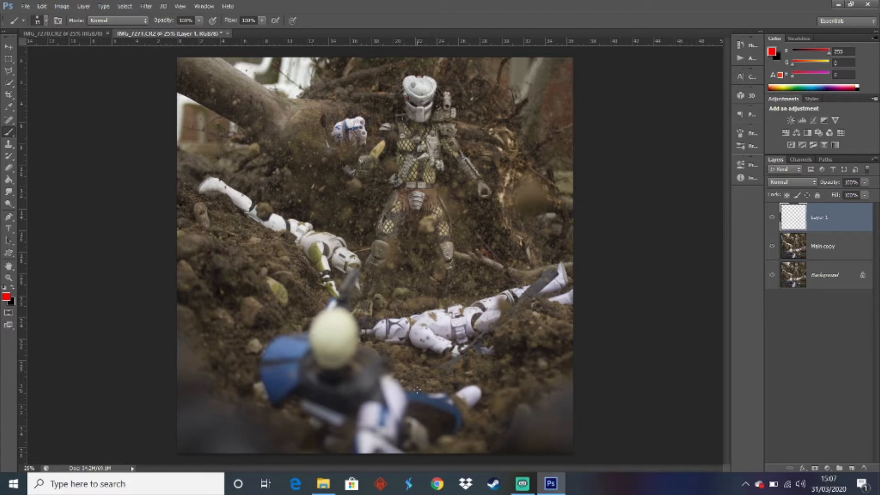
pyautogui.keyDown('shift'); pyautogui.click(434, 390); pyautogui.keyUp('shift')
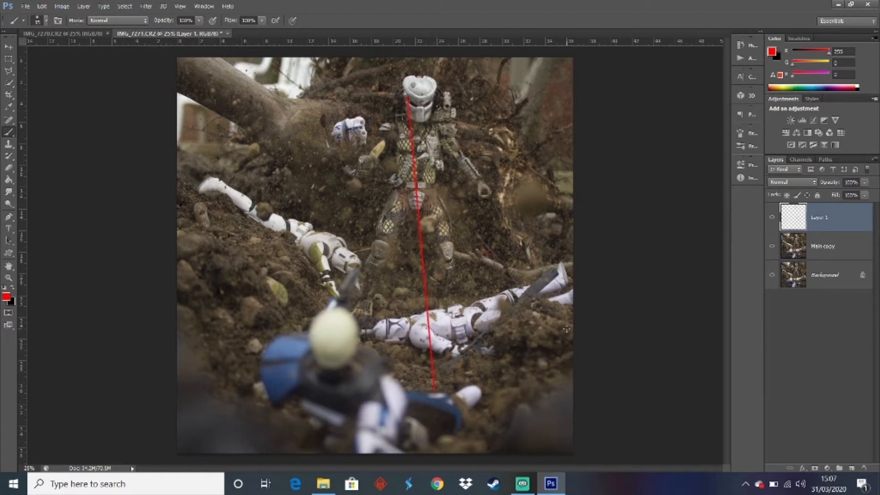
# Scale the red laser line to about 104.5% so its lower end extends further onto the trooper's blue leg
pyautogui.hotkey('ctrl', 't')
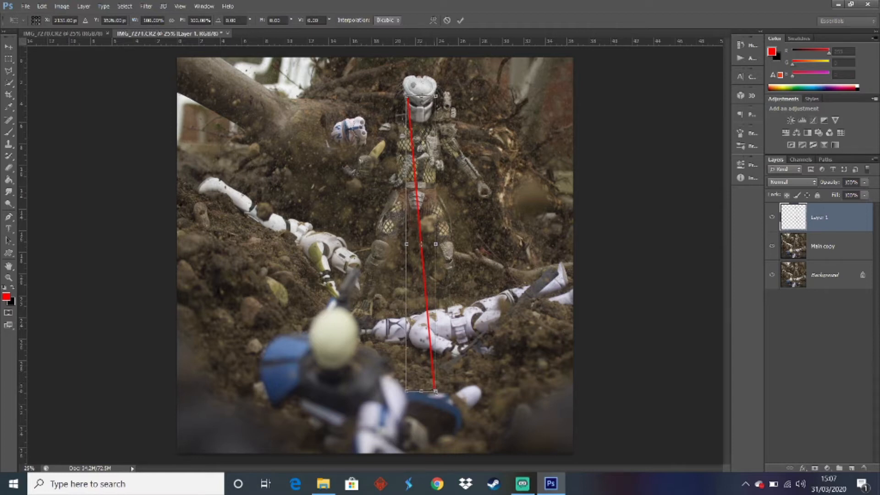
pyautogui.moveTo(436, 391); pyautogui.dragTo(480, 402)
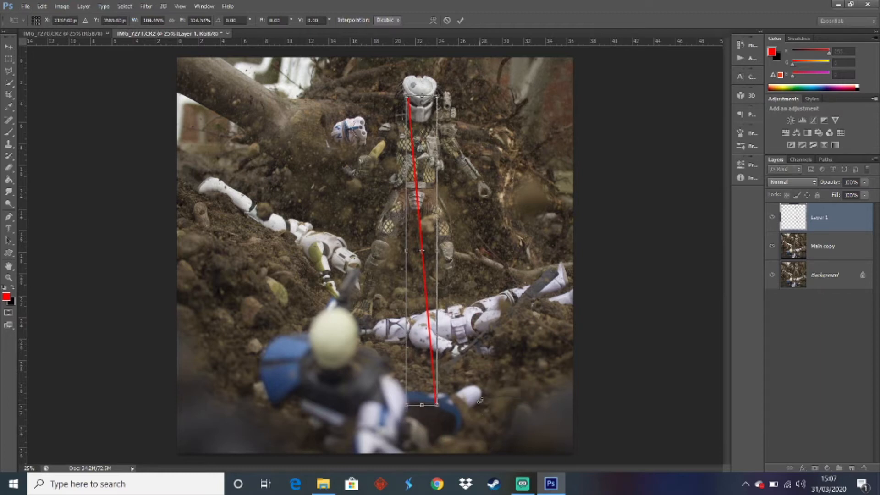
pyautogui.press('Return')
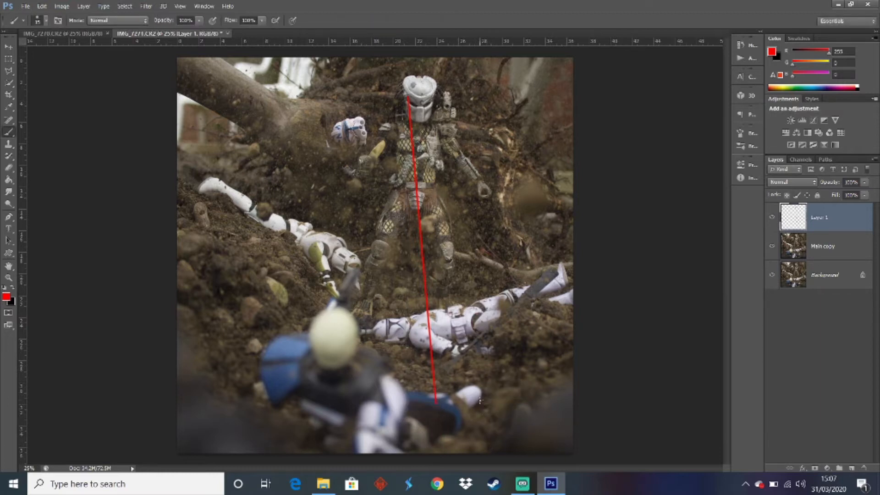
# Try to start a second red laser line on the same layer, beside the first one at the mask's emitter
pyautogui.click(9, 277)
pyautogui.click(402, 114)
pyautogui.click(413, 80)
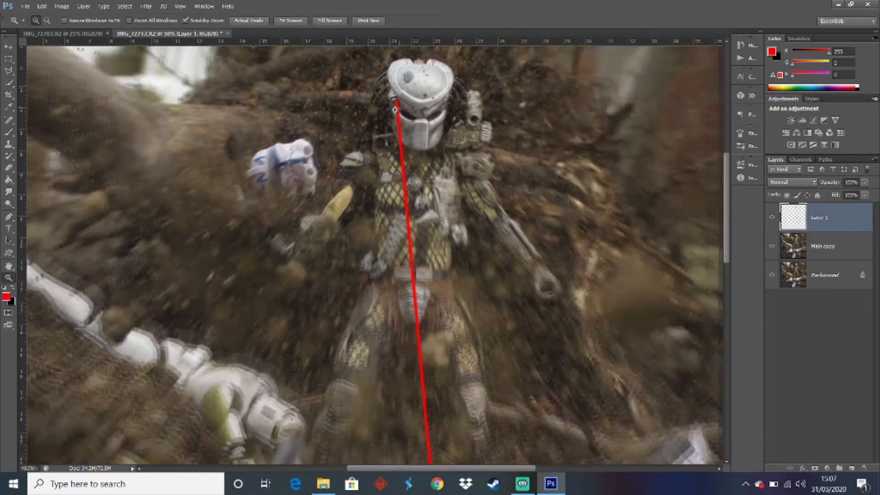
pyautogui.click(399, 97)
pyautogui.click(399, 97)
pyautogui.click(399, 96)
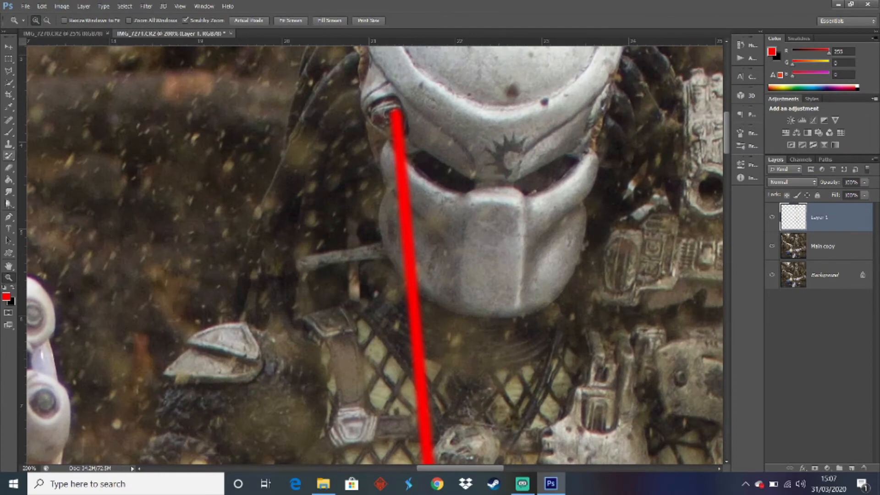
pyautogui.click(9, 133)
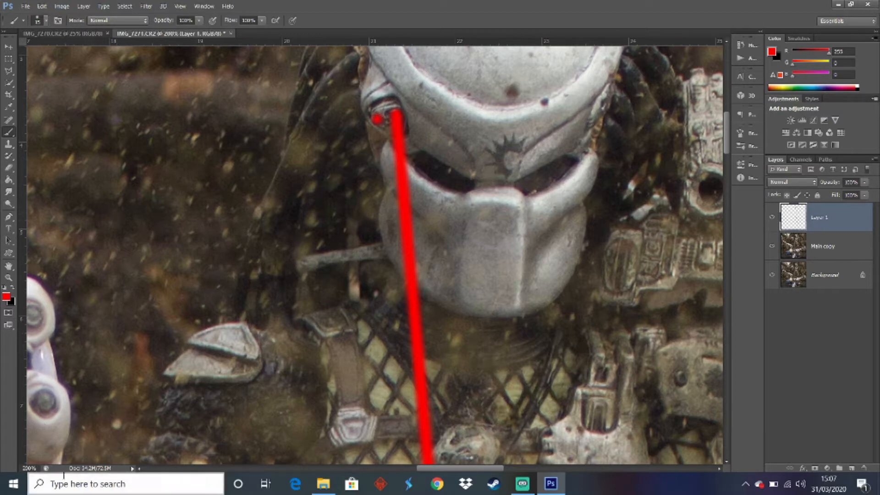
pyautogui.moveTo(729, 147); pyautogui.dragTo(726, 390)
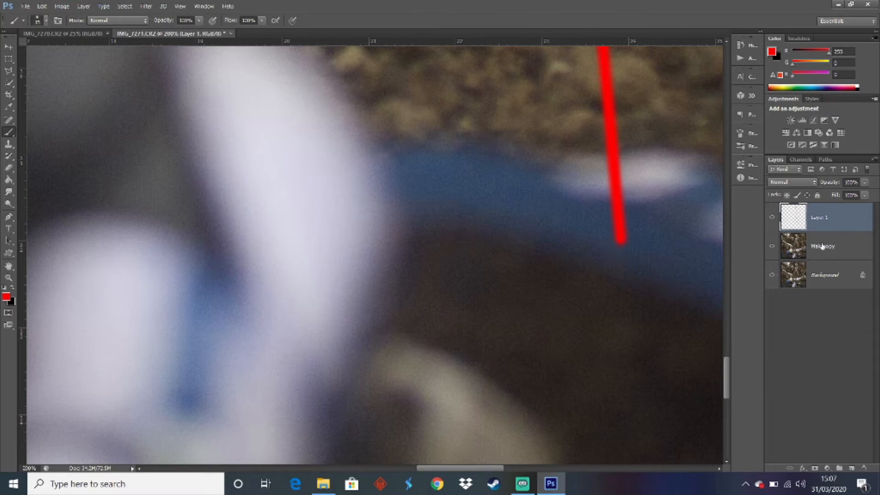
# On a new blank layer, paint a second straight red laser line from the mask's emitter to the trooper's blue leg, beside the first
pyautogui.click(851, 468)
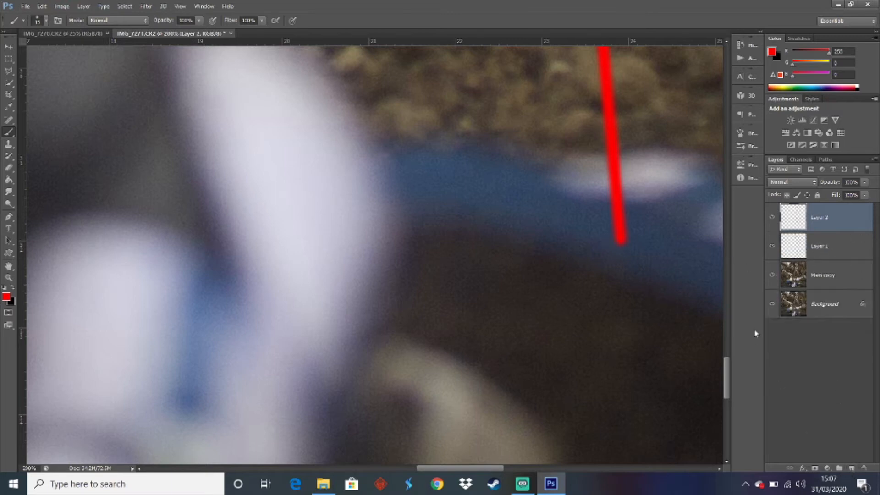
pyautogui.moveTo(728, 372); pyautogui.dragTo(728, 117)
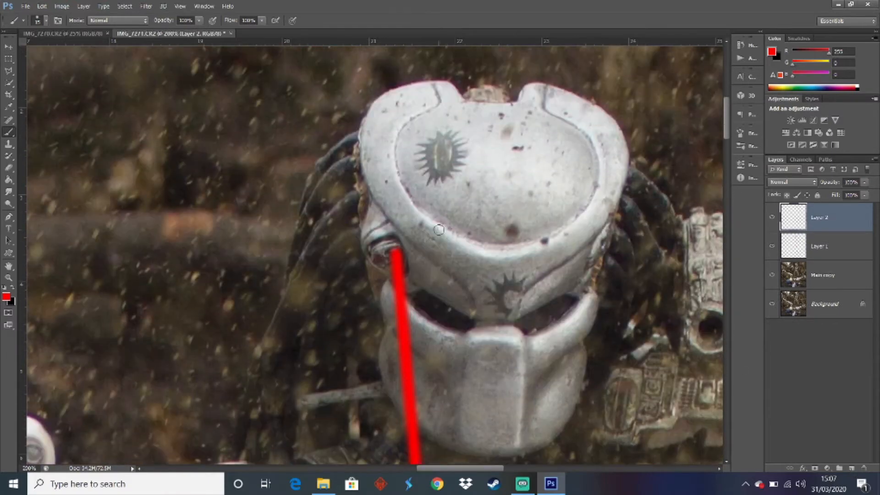
pyautogui.click(378, 260)
pyautogui.moveTo(727, 123); pyautogui.dragTo(743, 390)
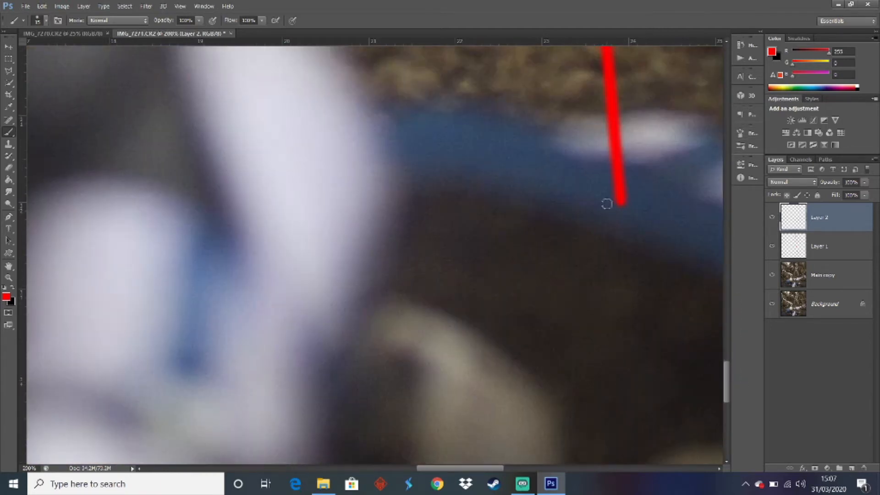
pyautogui.moveTo(603, 202); pyautogui.dragTo(589, 45)
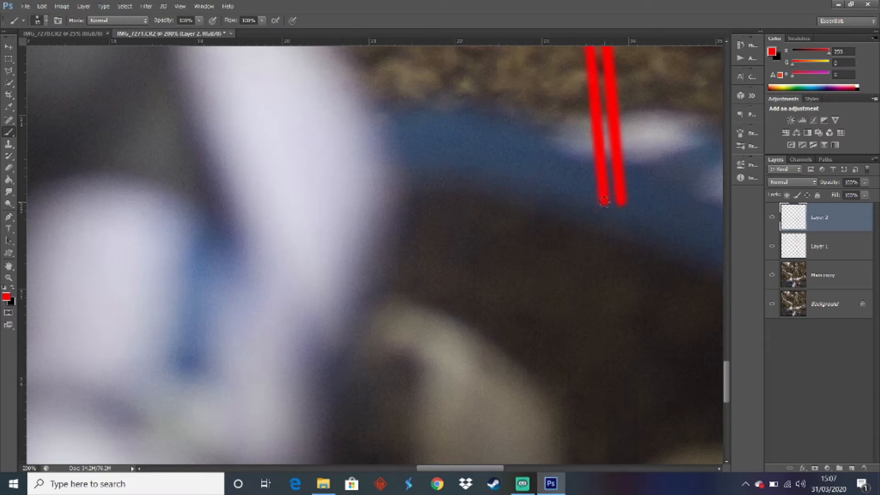
pyautogui.moveTo(37, 469); pyautogui.dragTo(2, 473)
pyautogui.write('25')
pyautogui.press('Return')
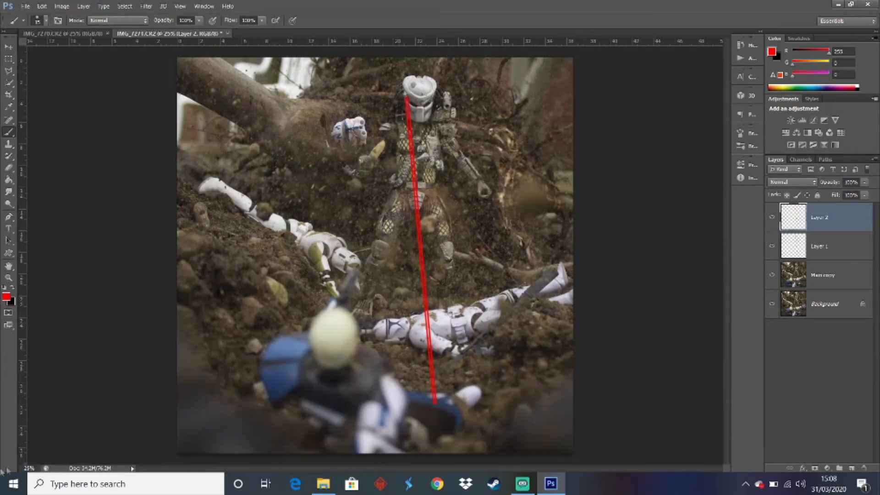
# Add another blank layer and hide Layer 1 and Layer 2 to expose the emitter beside the Predator's eye
pyautogui.click(852, 467)
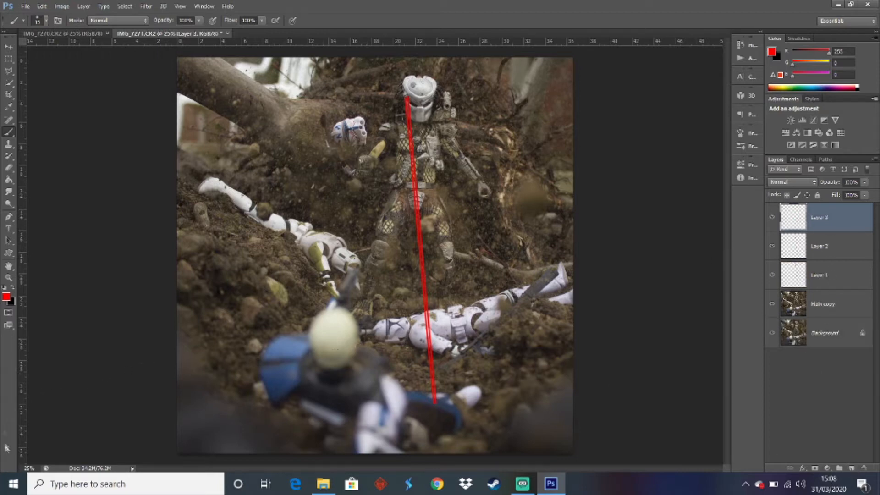
pyautogui.click(9, 278)
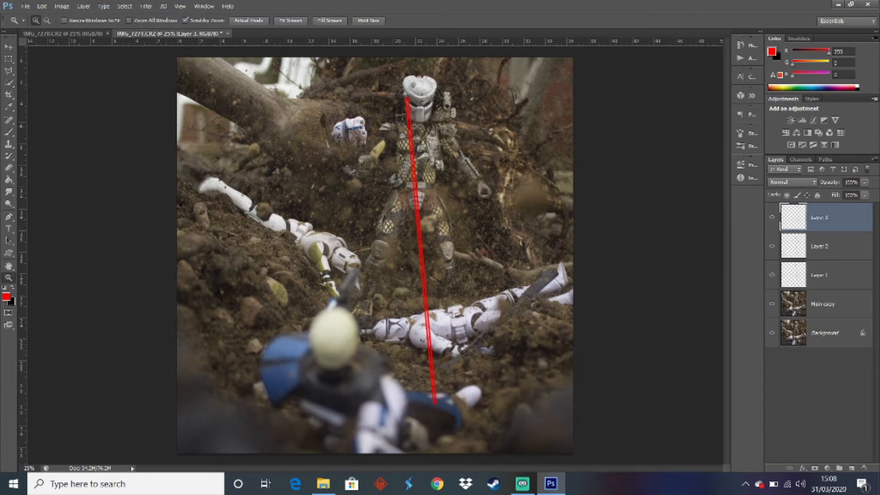
pyautogui.click(406, 98)
pyautogui.click(407, 97)
pyautogui.click(409, 95)
pyautogui.click(411, 93)
pyautogui.click(412, 92)
pyautogui.click(411, 92)
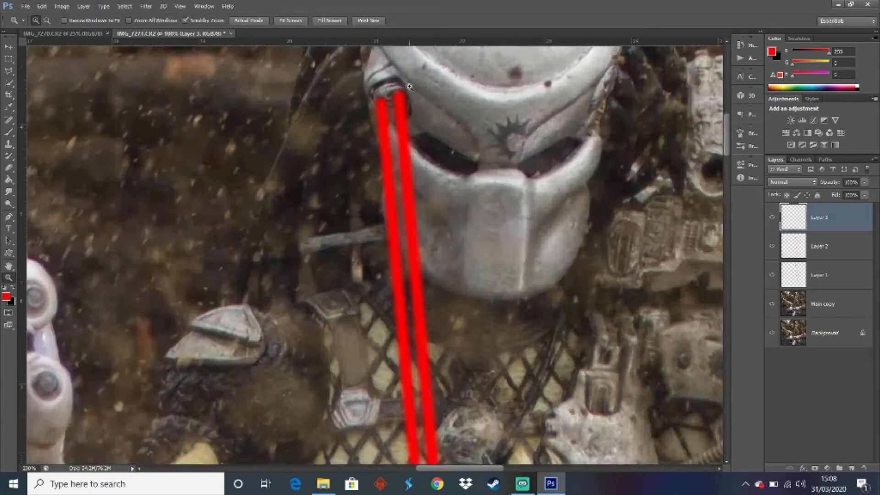
pyautogui.click(411, 91)
pyautogui.click(411, 89)
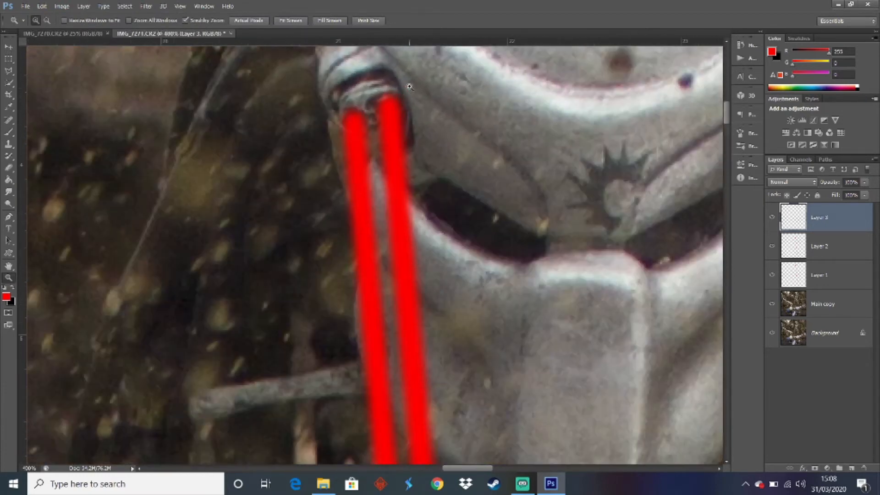
pyautogui.click(772, 247)
pyautogui.click(772, 275)
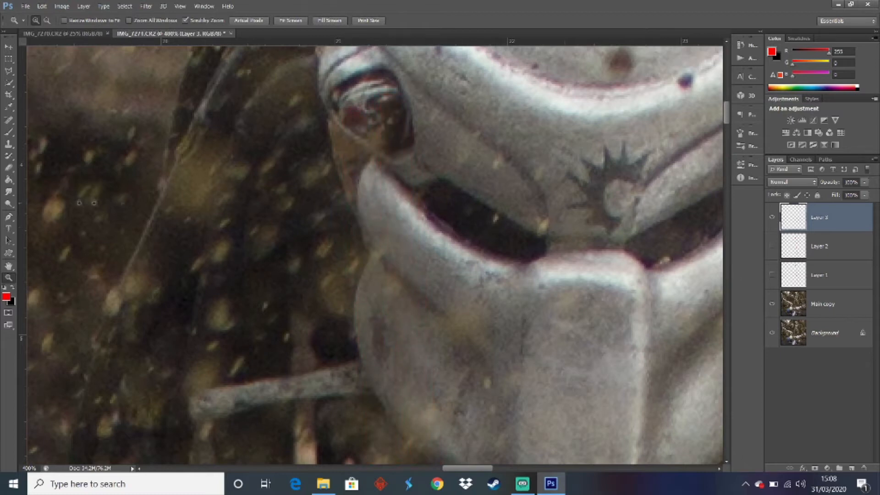
# Paint a third straight red line from the emitter to the blue leg between the other two, with Layer 1 and Layer 2 shown again
pyautogui.click(8, 133)
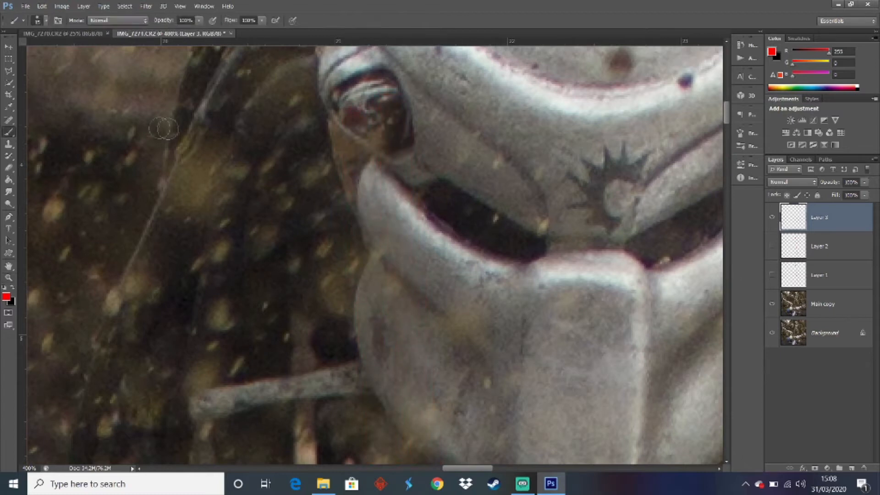
pyautogui.click(380, 136)
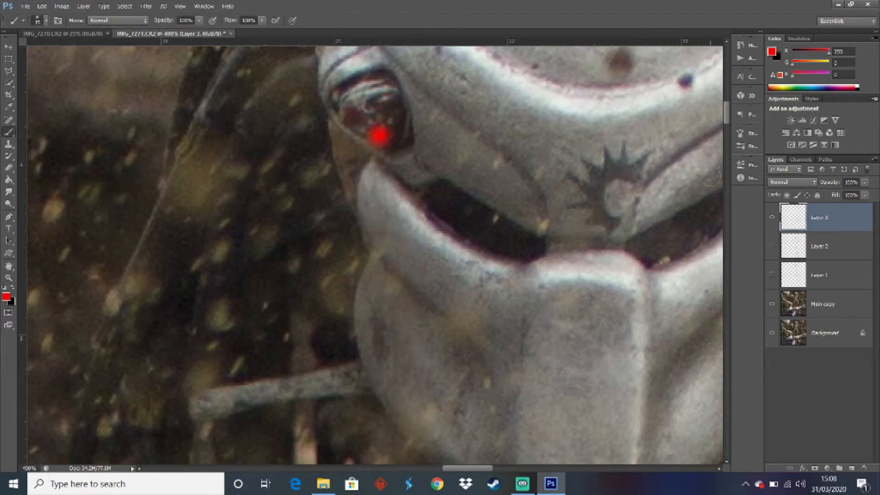
pyautogui.click(773, 255)
pyautogui.click(774, 278)
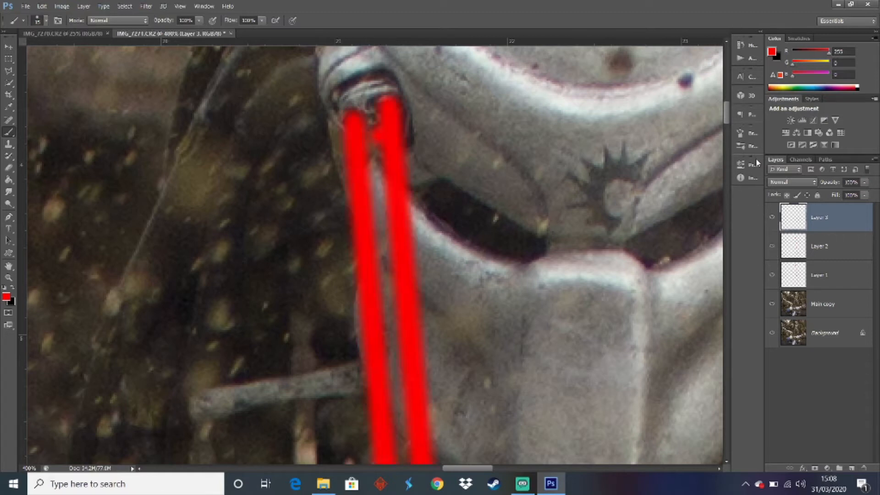
pyautogui.moveTo(726, 110); pyautogui.dragTo(756, 352)
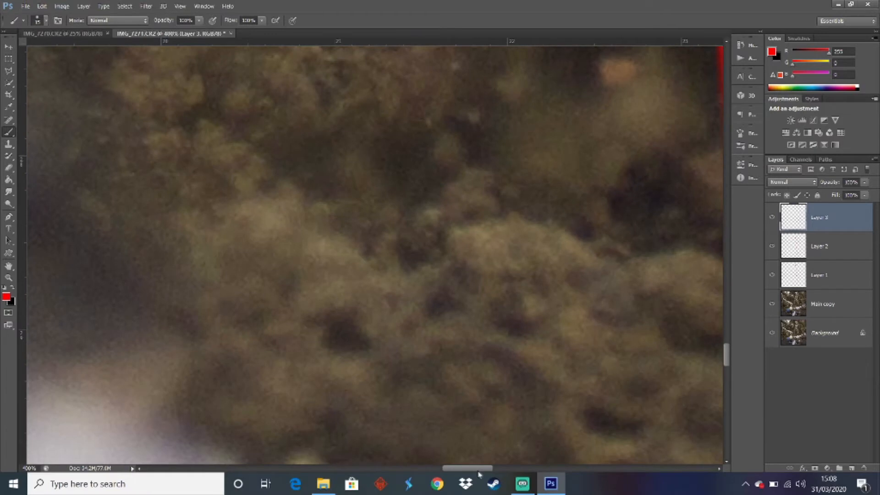
pyautogui.moveTo(480, 469); pyautogui.dragTo(515, 470)
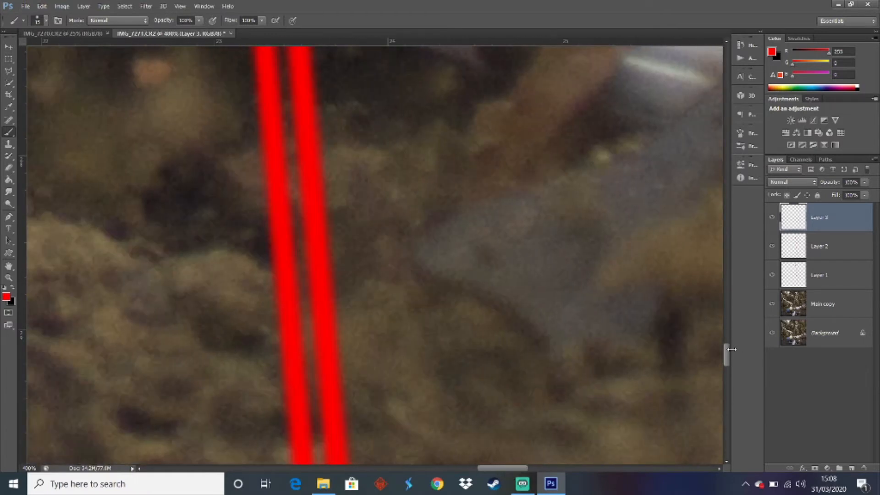
pyautogui.moveTo(726, 357); pyautogui.dragTo(726, 389)
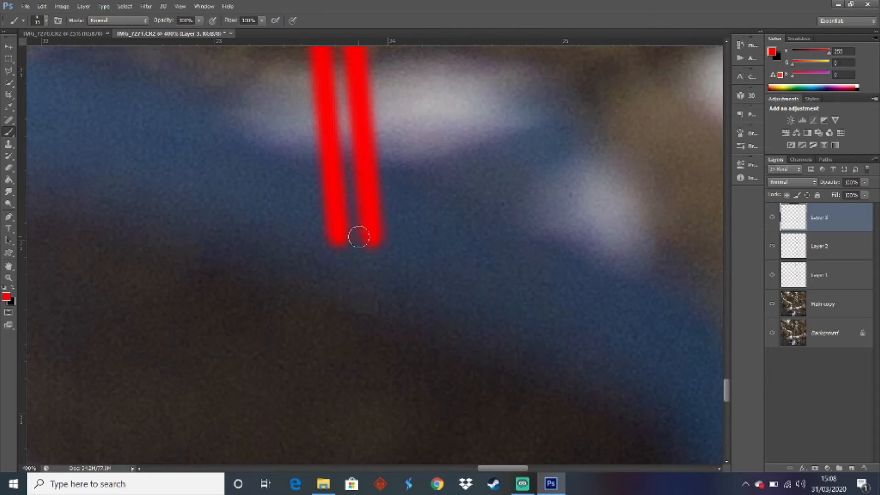
pyautogui.moveTo(359, 237); pyautogui.dragTo(340, 47)
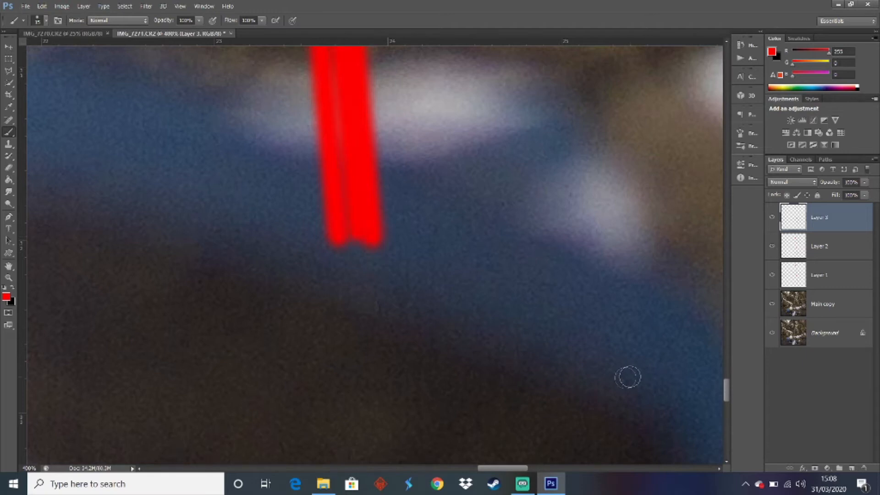
pyautogui.moveTo(35, 468); pyautogui.dragTo(2, 484)
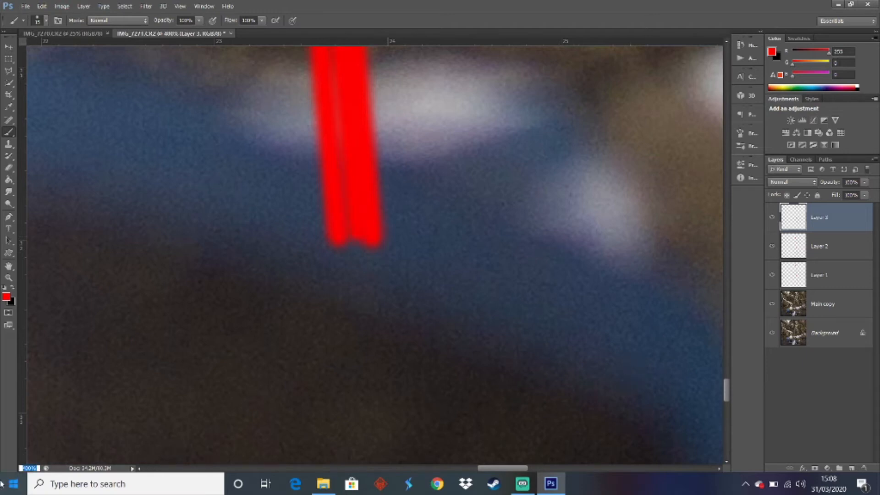
pyautogui.write('25')
pyautogui.press('Return')
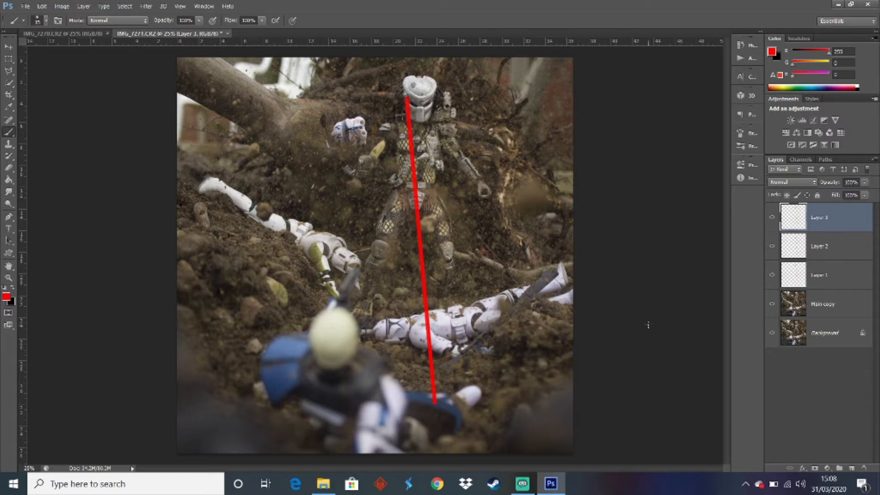
# Merge Layer 1, Layer 2 and Layer 3 into a single laser layer
pyautogui.keyDown('shift'); pyautogui.click(820, 288); pyautogui.keyUp('shift')
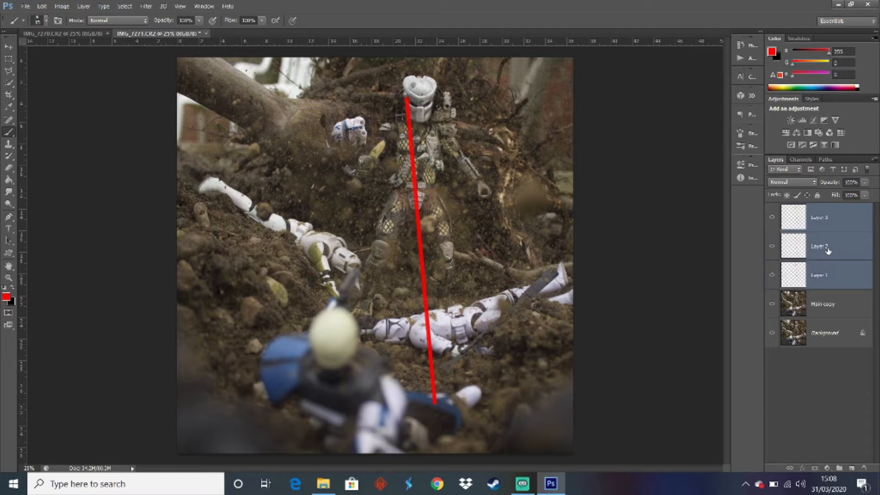
pyautogui.rightClick(828, 250)
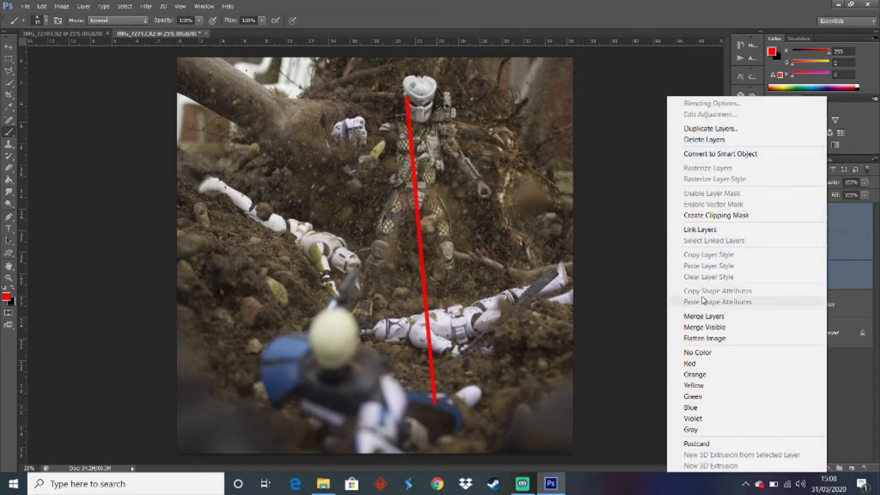
pyautogui.click(704, 316)
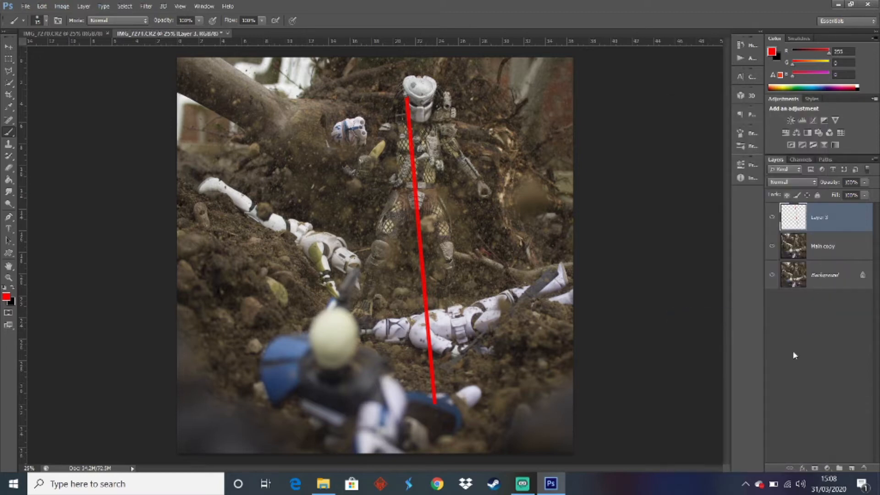
# Try to stretch the merged red laser line further down past the trooper's blue leg
pyautogui.hotkey('ctrl', 't')
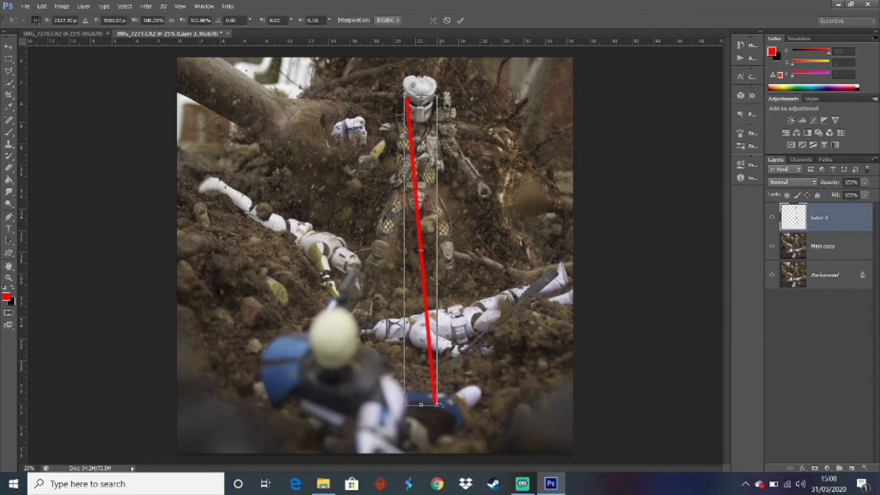
pyautogui.moveTo(438, 405); pyautogui.dragTo(445, 439)
pyautogui.hotkey('ctrl', 'z')
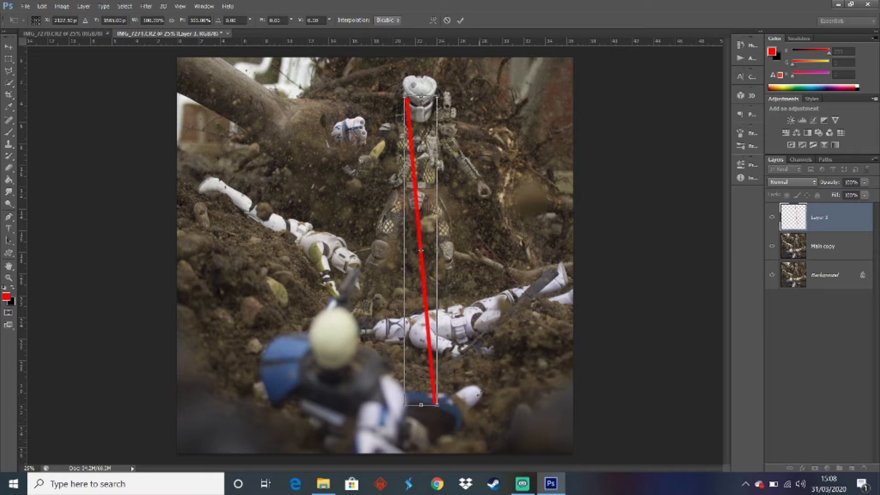
pyautogui.press('Return')
pyautogui.press('b')
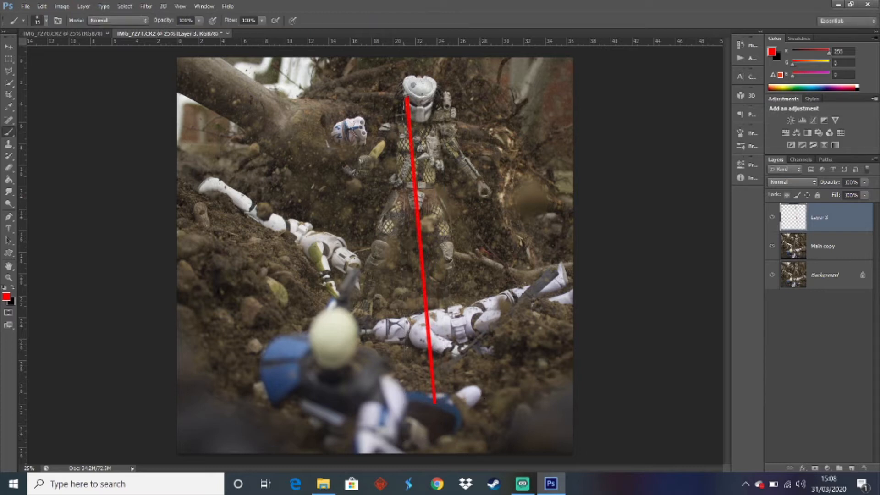
# Add a white layer mask to the merged laser layer
pyautogui.click(844, 387)
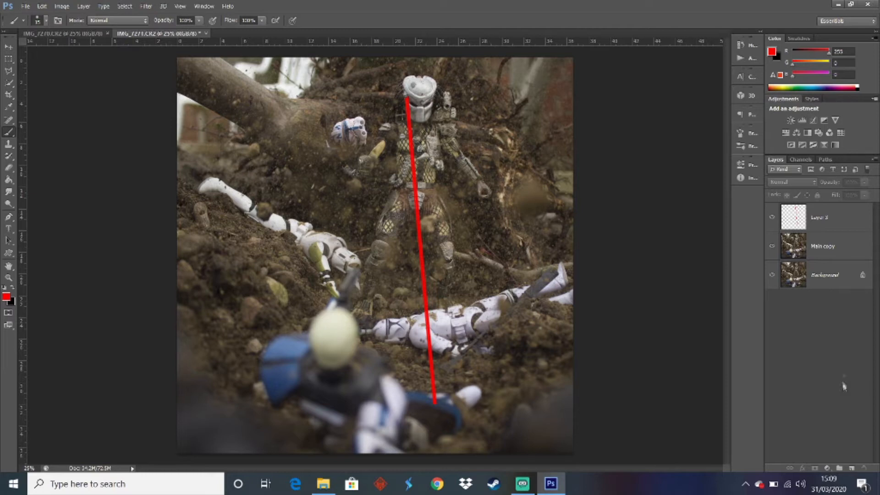
pyautogui.click(821, 217)
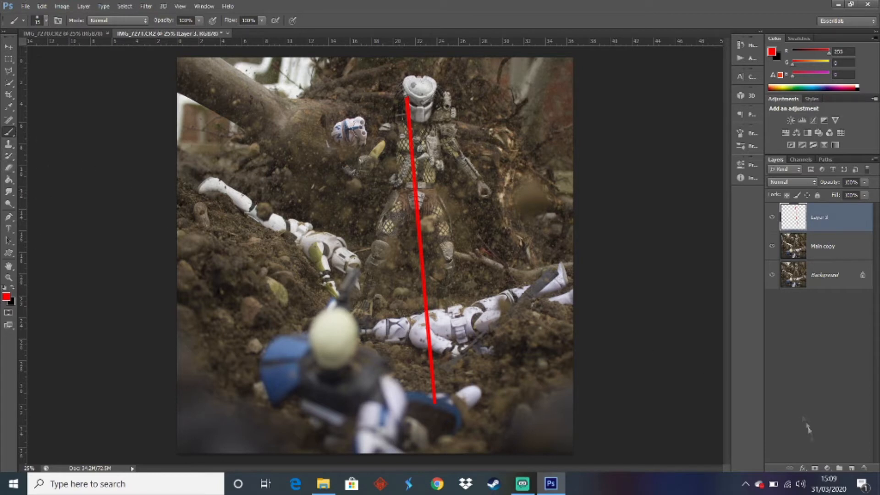
pyautogui.click(814, 468)
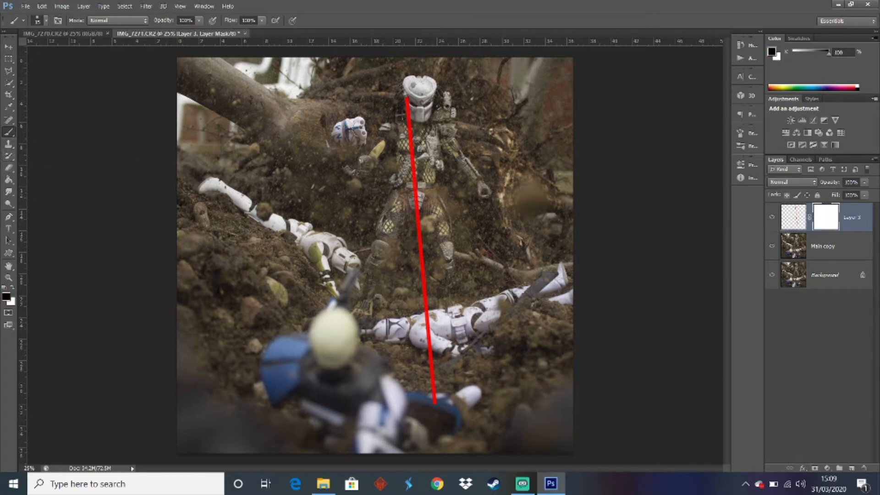
# Choose the smoke-textured 476 px brush tip for the mask and enlarge it to span most of the photo
pyautogui.rightClick(214, 209)
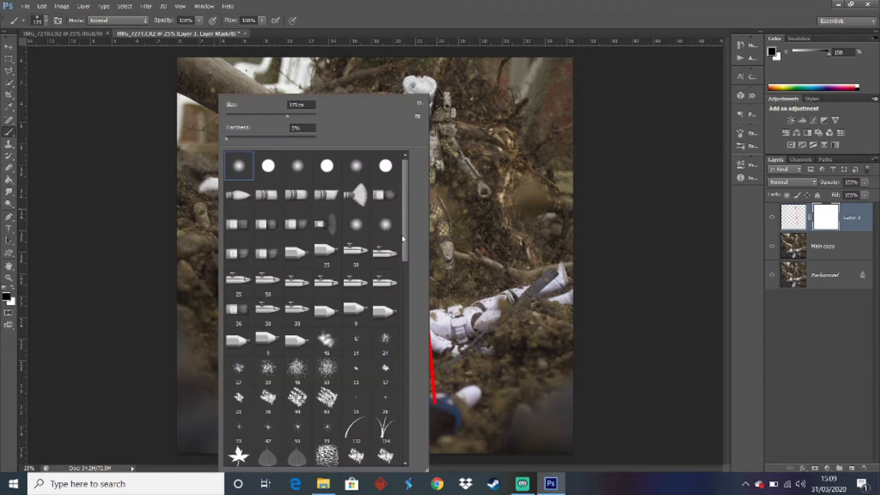
pyautogui.moveTo(403, 238)
pyautogui.mouseDown()
pyautogui.moveTo(414, 451)
pyautogui.moveTo(406, 382)
pyautogui.mouseUp()
pyautogui.click(268, 376)
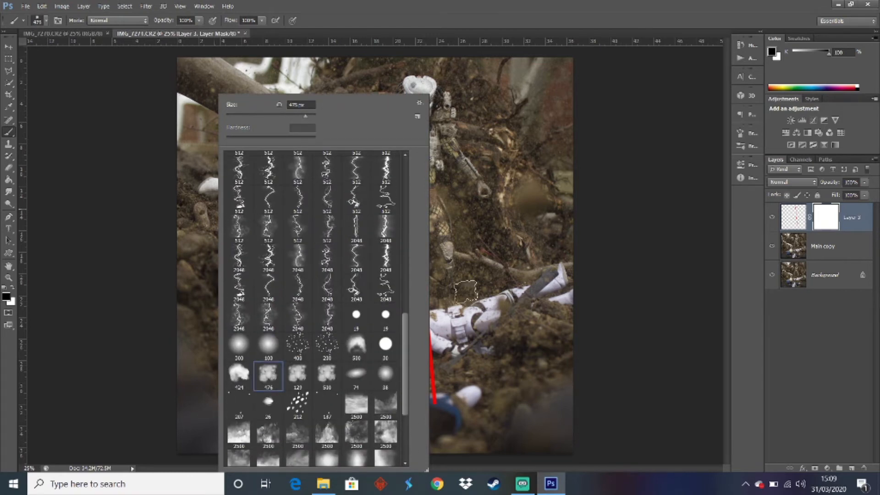
pyautogui.click(590, 251)
pyautogui.press(']')
pyautogui.press(']')
pyautogui.press(']')
pyautogui.press(']')
pyautogui.press(']')
pyautogui.press(']')
pyautogui.press(']')
pyautogui.press(']')
pyautogui.press(']')
pyautogui.press(']')
pyautogui.press(']')
pyautogui.press(']')
pyautogui.press(']')
pyautogui.press(']')
pyautogui.press(']')
pyautogui.press(']')
pyautogui.press(']')
pyautogui.press(']')
pyautogui.press(']')
pyautogui.press(']')
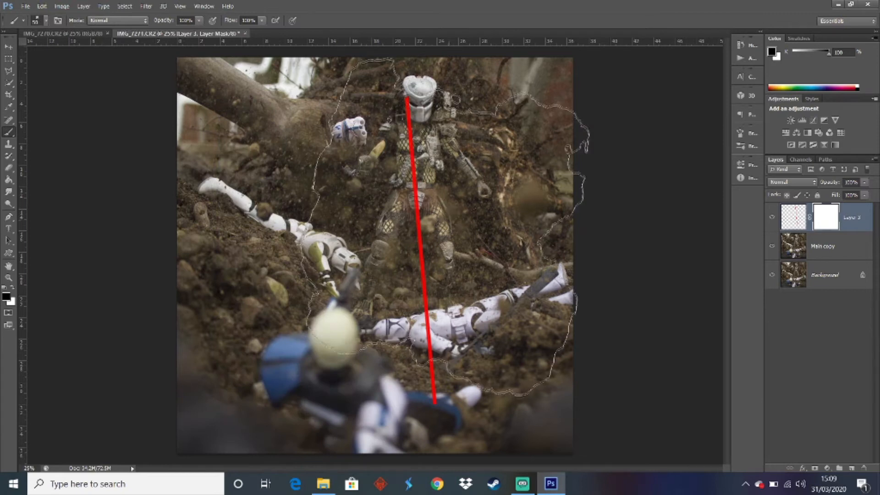
# Try to fade the laser line by dabbing black smoke texture on its mask at large and reduced brush sizes
pyautogui.click(423, 253)
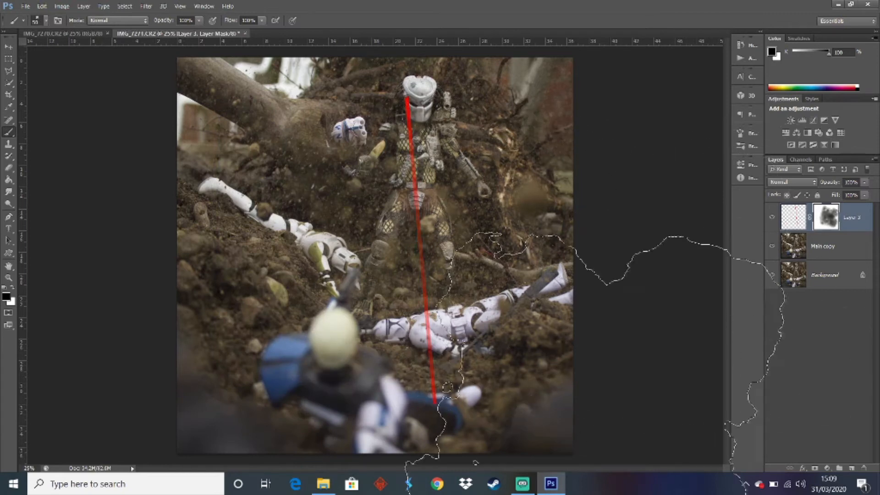
pyautogui.press('[')
pyautogui.press('[')
pyautogui.press('[')
pyautogui.press('[')
pyautogui.press('[')
pyautogui.press('[')
pyautogui.press('[')
pyautogui.press('[')
pyautogui.press('[')
pyautogui.press('[')
pyautogui.press('[')
pyautogui.press('[')
pyautogui.press('[')
pyautogui.press('[')
pyautogui.press('[')
pyautogui.press('[')
pyautogui.press('[')
pyautogui.press('[')
pyautogui.press('[')
pyautogui.press('[')
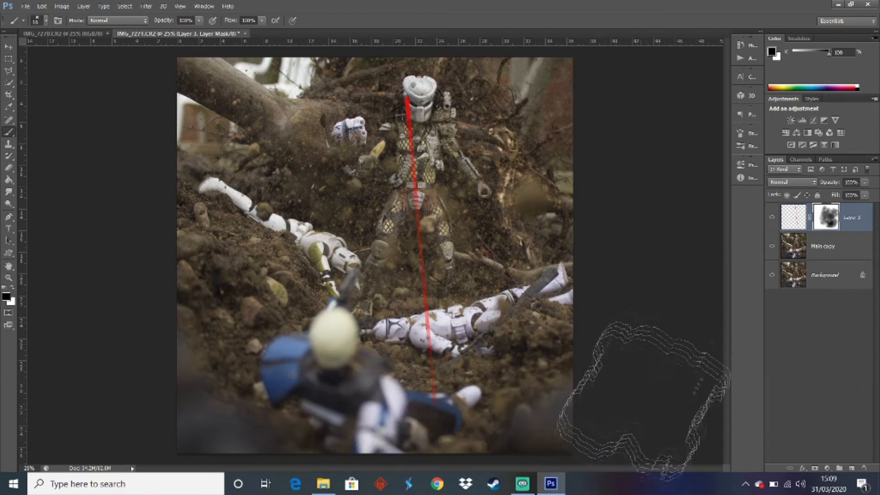
pyautogui.hotkey('ctrl', 'alt', 'z')
pyautogui.hotkey('ctrl', 'alt', 'z')
pyautogui.hotkey('ctrl', 'alt', 'z')
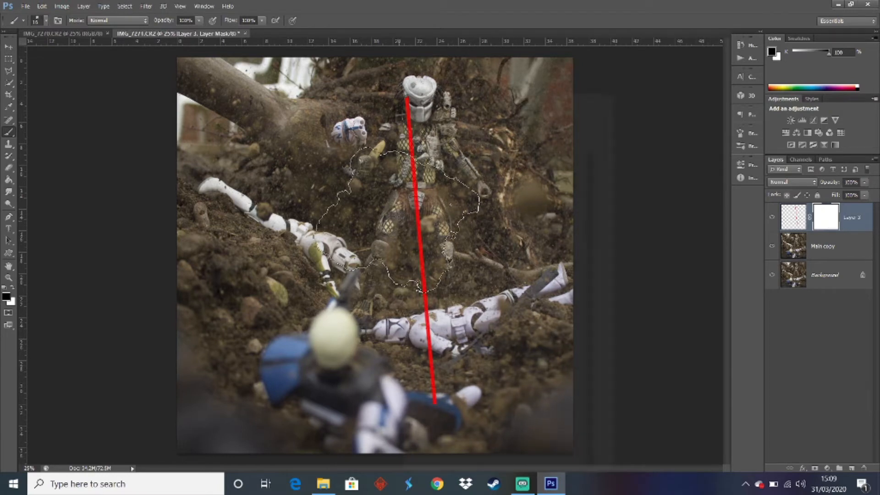
# Set the smoke brush's opacity to 80%
pyautogui.rightClick(402, 316)
pyautogui.click(341, 18)
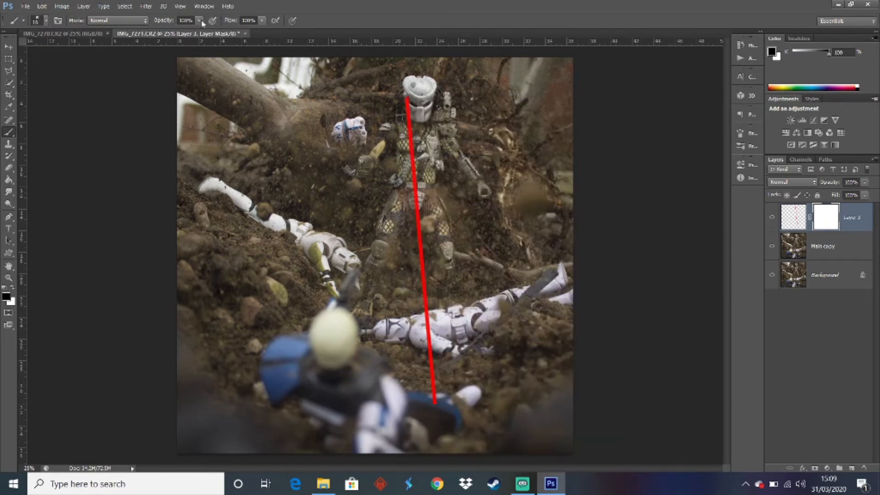
pyautogui.press('Return')
pyautogui.write('80')
pyautogui.press('Return')
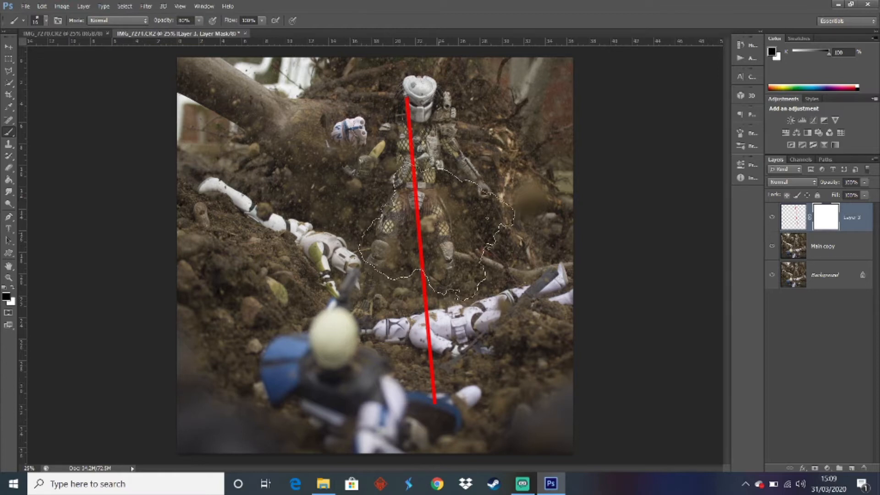
# Enlarge the smoke brush to cover most of the photo and fade the laser with one black dab on its mask
pyautogui.press(']')
pyautogui.press(']')
pyautogui.press(']')
pyautogui.press(']')
pyautogui.press(']')
pyautogui.press(']')
pyautogui.press(']')
pyautogui.press(']')
pyautogui.press(']')
pyautogui.press(']')
pyautogui.press(']')
pyautogui.press(']')
pyautogui.press(']')
pyautogui.press(']')
pyautogui.press(']')
pyautogui.press(']')
pyautogui.press(']')
pyautogui.press(']')
pyautogui.press(']')
pyautogui.press(']')
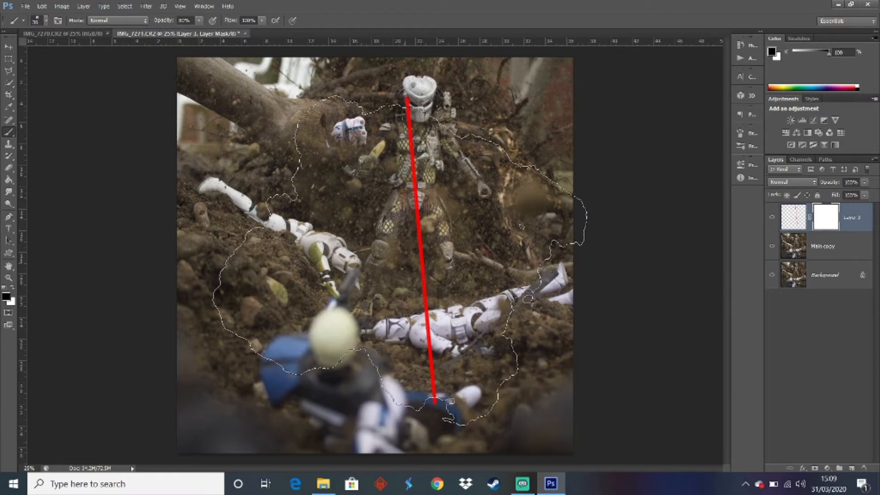
pyautogui.press(']')
pyautogui.press(']')
pyautogui.press(']')
pyautogui.press(']')
pyautogui.press(']')
pyautogui.press(']')
pyautogui.press(']')
pyautogui.press(']')
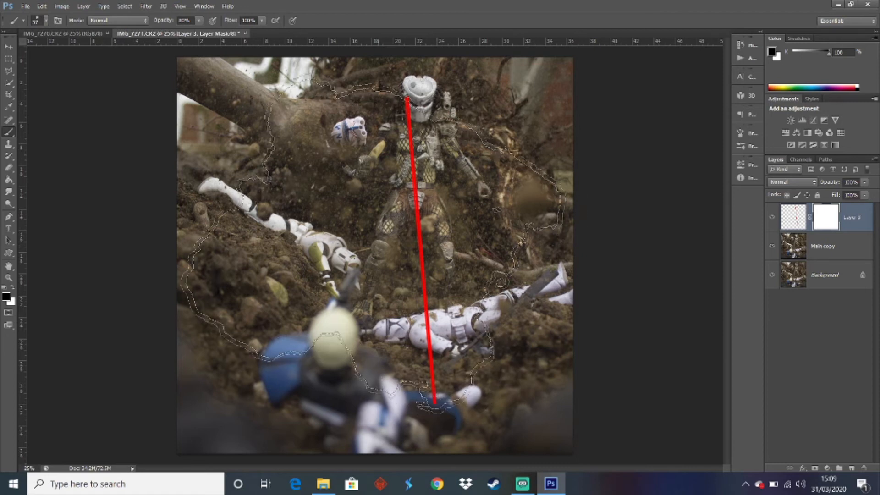
pyautogui.click(398, 247)
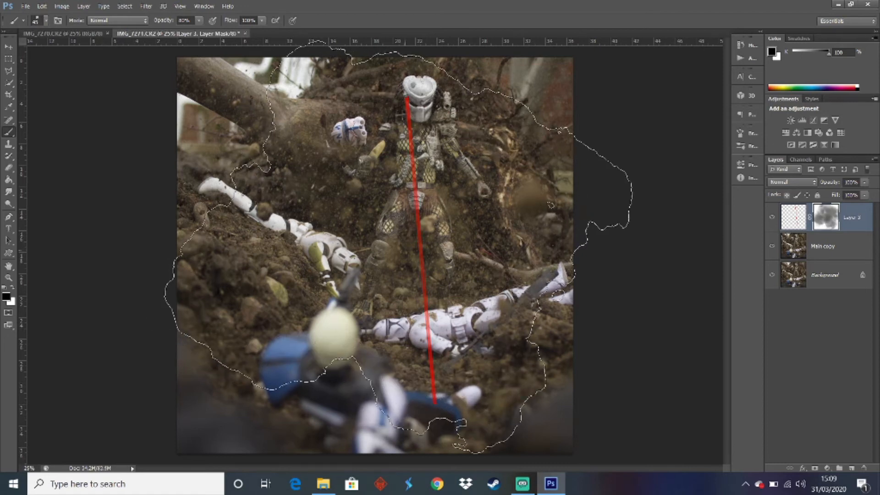
pyautogui.hotkey('ctrl', 'z')
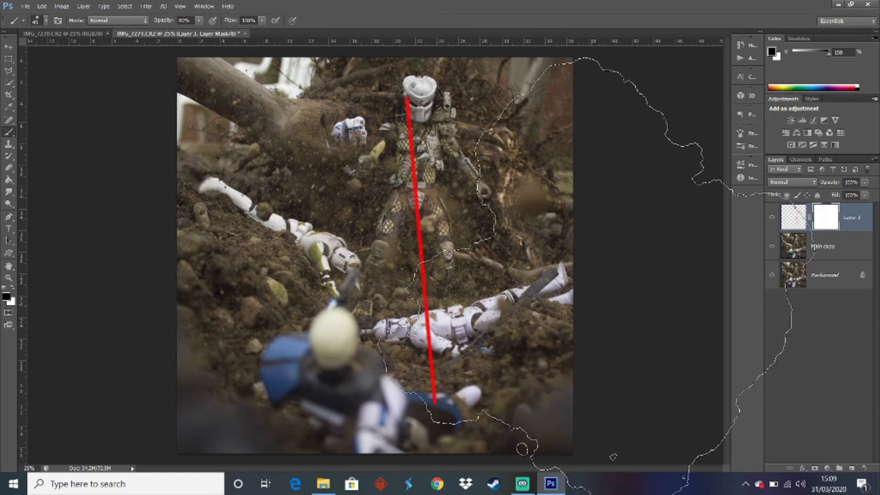
pyautogui.click(420, 260)
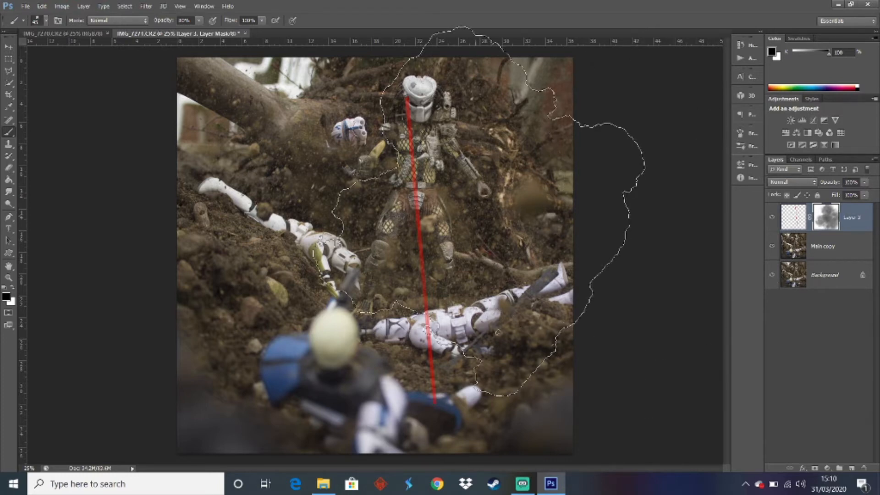
# Switch the mask brush to the soft round tip with 0% hardness and reduce its size to 175 px
pyautogui.rightClick(480, 95)
pyautogui.scroll(10, 636, 275)
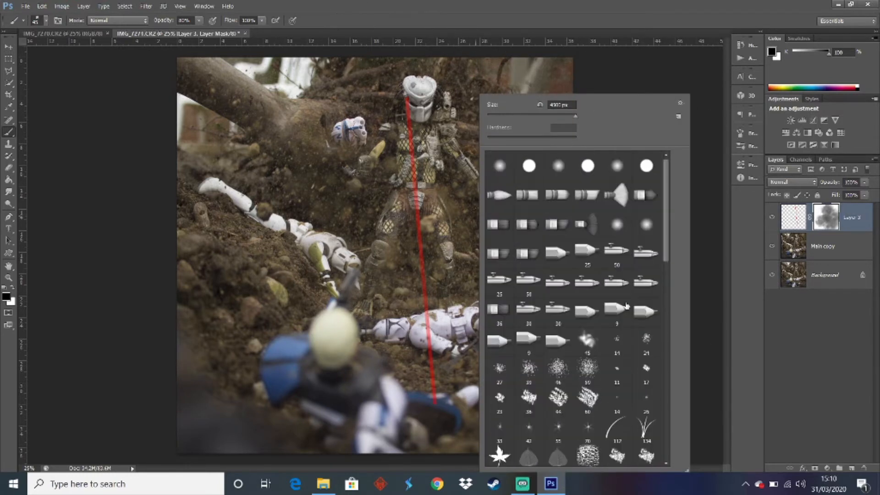
pyautogui.click(499, 166)
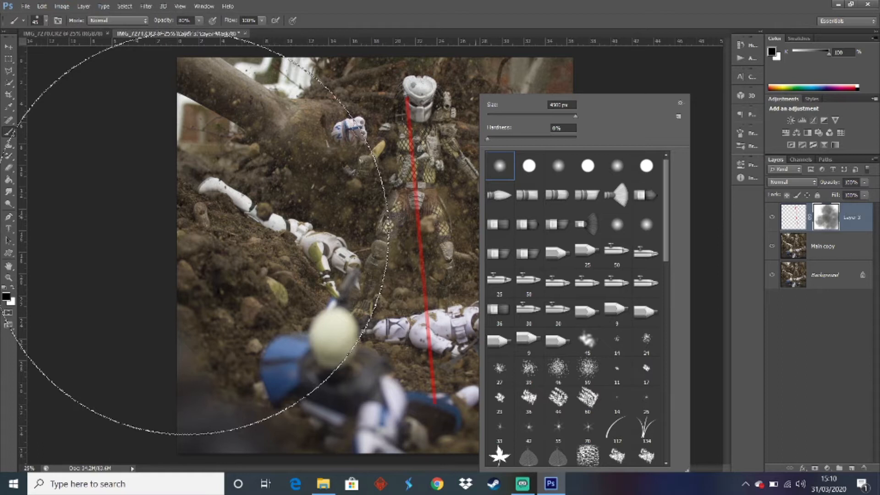
pyautogui.click(187, 233)
pyautogui.click(265, 216)
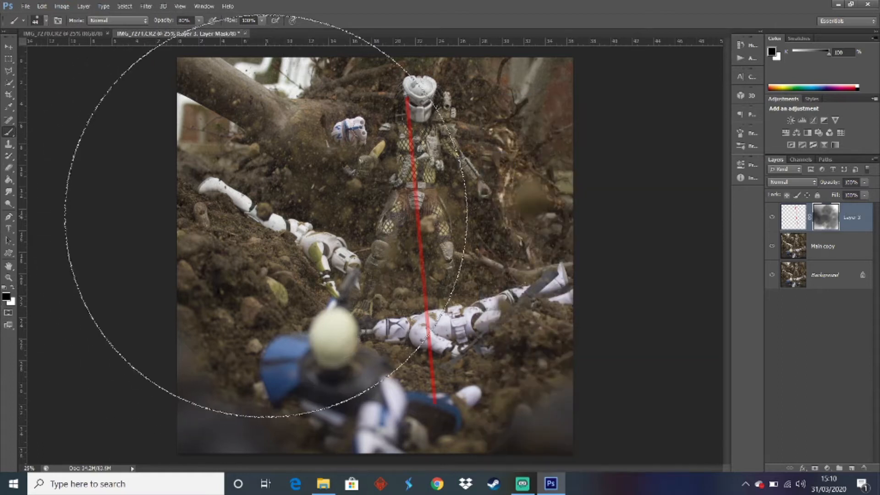
pyautogui.press('[')
pyautogui.press('[')
pyautogui.press('[')
pyautogui.press('[')
pyautogui.press('[')
pyautogui.press('[')
pyautogui.press('[')
pyautogui.press('[')
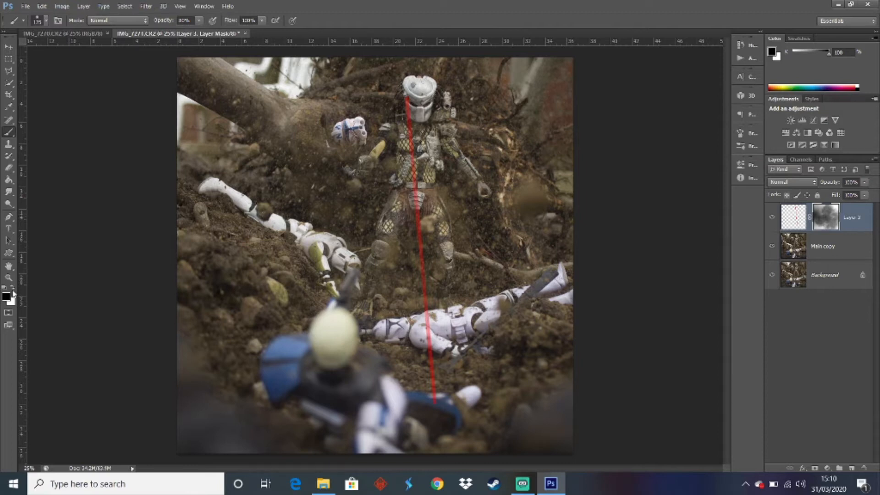
# Brush white streaks across the laser's mask, and set the brush back to black with 20% opacity
pyautogui.click(12, 289)
pyautogui.moveTo(570, 189); pyautogui.dragTo(489, 153)
pyautogui.click(12, 287)
pyautogui.press('Return')
pyautogui.write('20')
pyautogui.press('Return')
# Switch to Chrome and search Google Images for "predator aim"
pyautogui.click(437, 484)
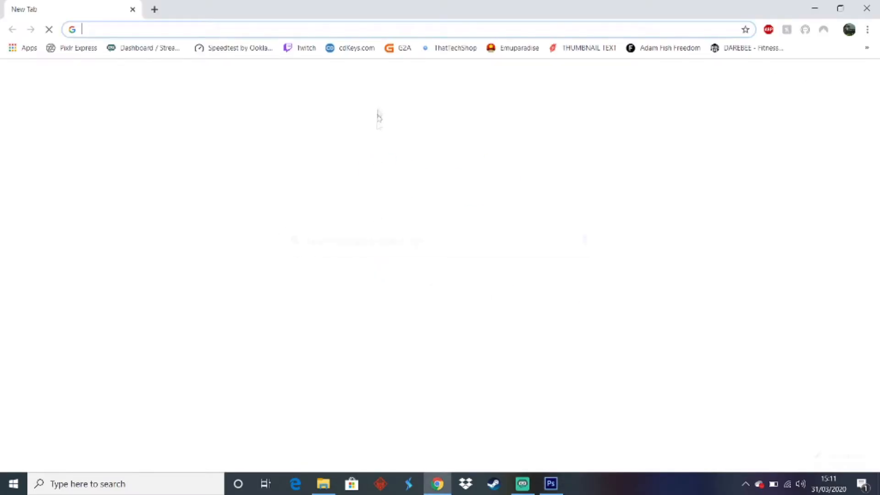
pyautogui.write('pred')
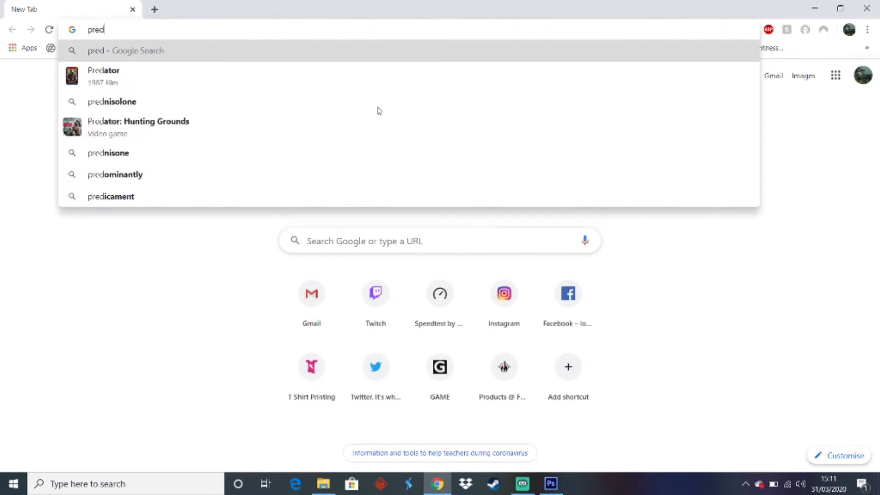
pyautogui.write('ator aim')
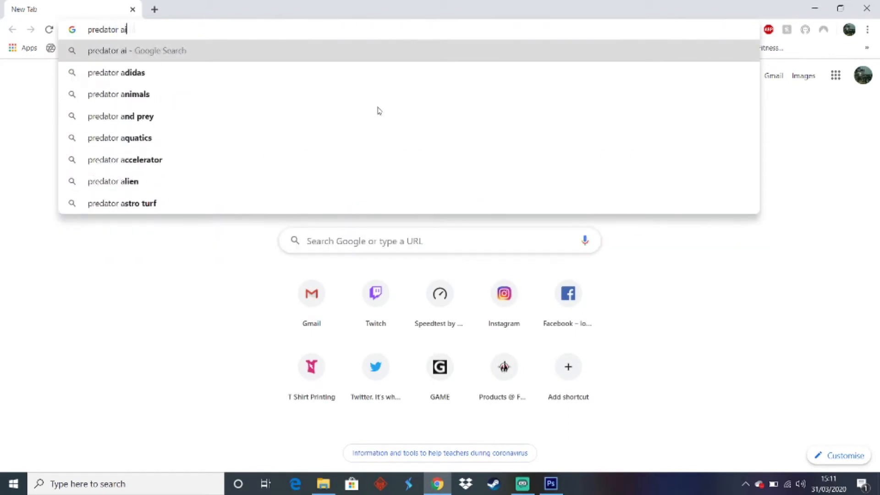
pyautogui.press('Return')
pyautogui.click(163, 118)
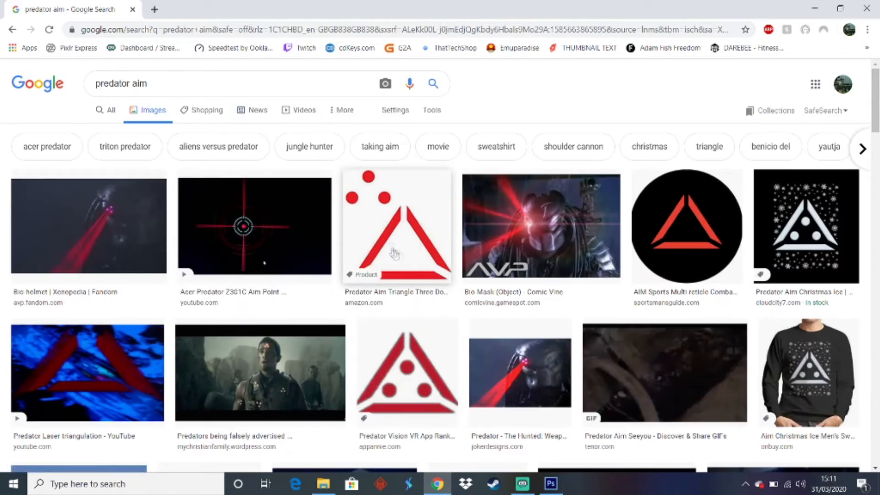
# Refine the image search to "predator aim png" and open the Amazon decal picture of a red triangle with three dots
pyautogui.scroll(-4, 441, 241)
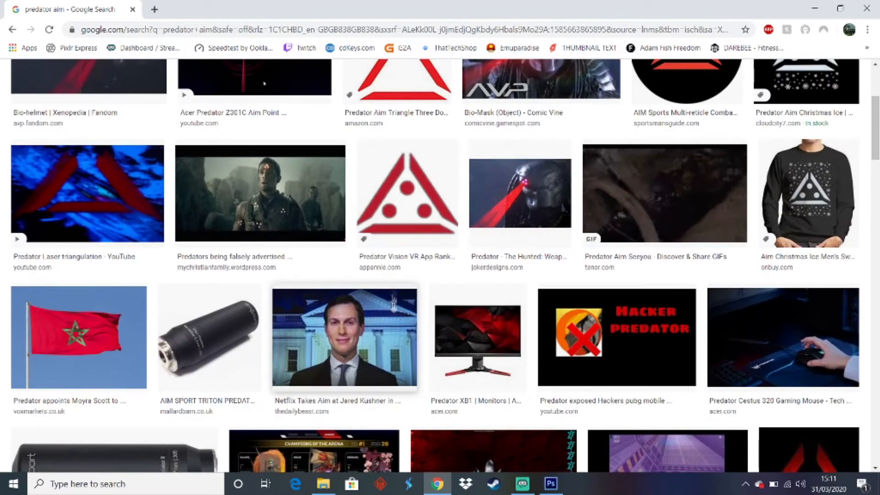
pyautogui.scroll(4, 513, 198)
pyautogui.click(189, 88)
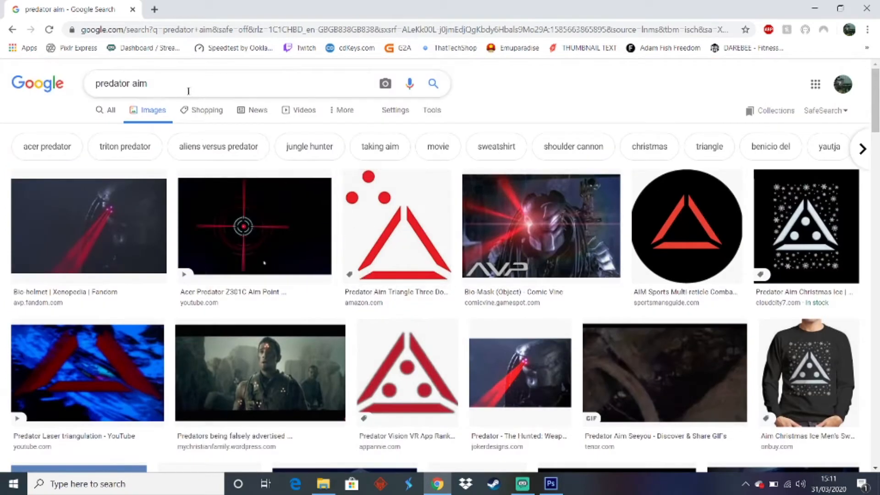
pyautogui.write('png')
pyautogui.press('Return')
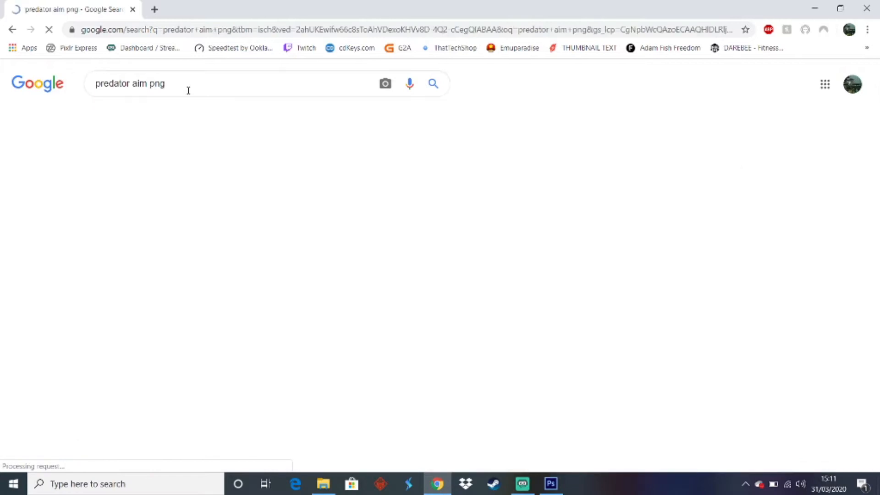
pyautogui.click(248, 220)
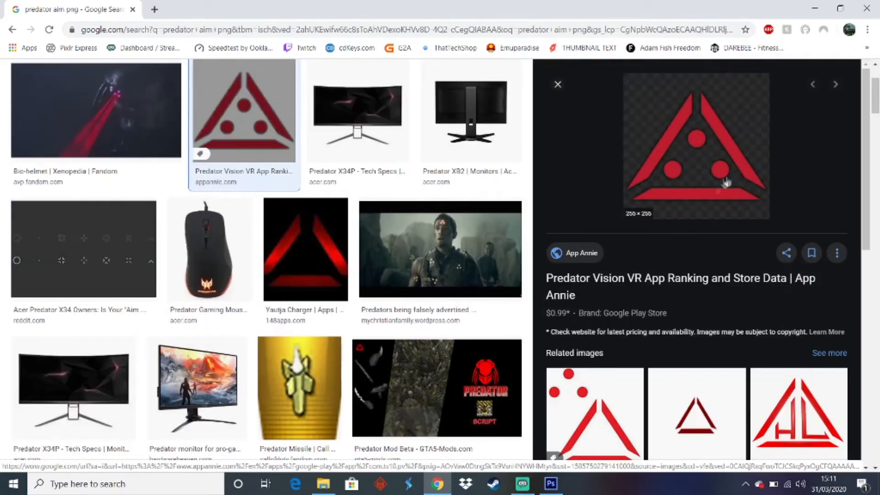
pyautogui.click(597, 435)
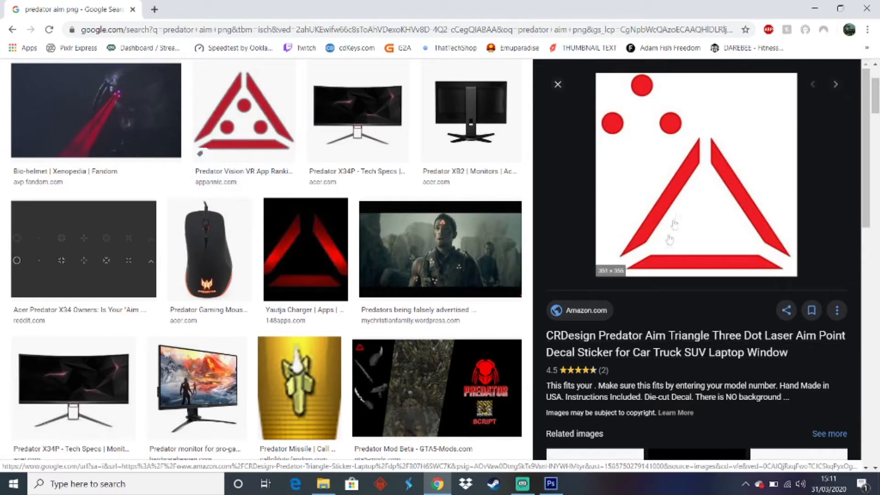
# Save the triangle decal image as "predator triangle" in the Predator Hunting Rex folder under Quarentine
pyautogui.rightClick(681, 203)
pyautogui.click(723, 323)
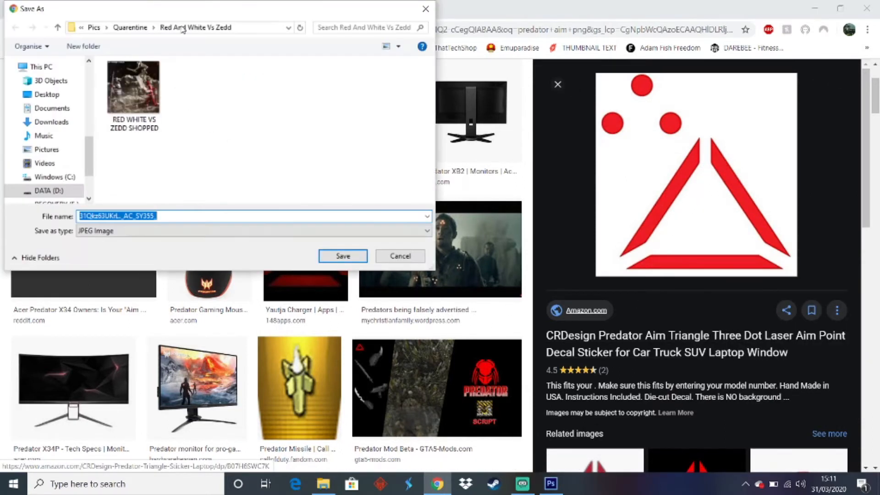
pyautogui.click(131, 28)
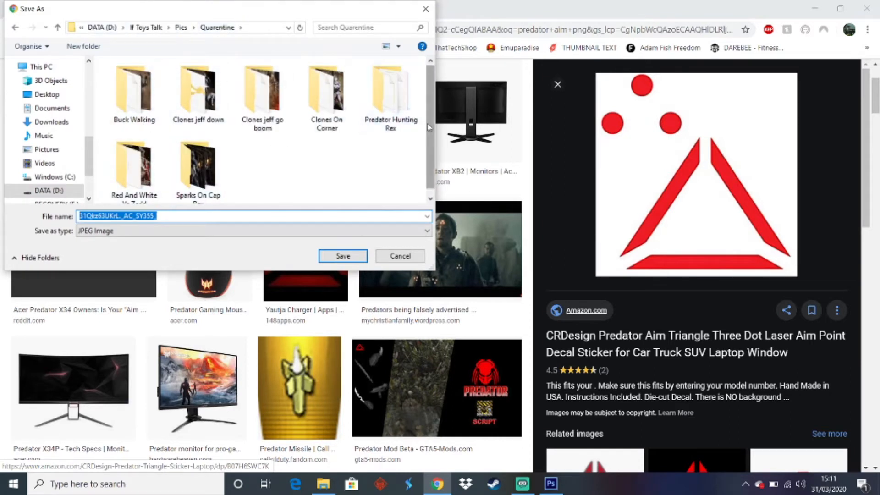
pyautogui.doubleClick(392, 106)
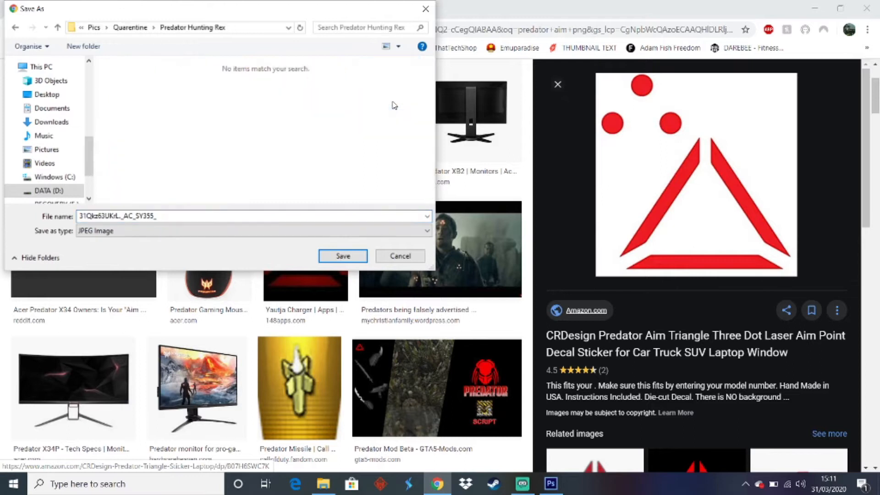
pyautogui.doubleClick(279, 214)
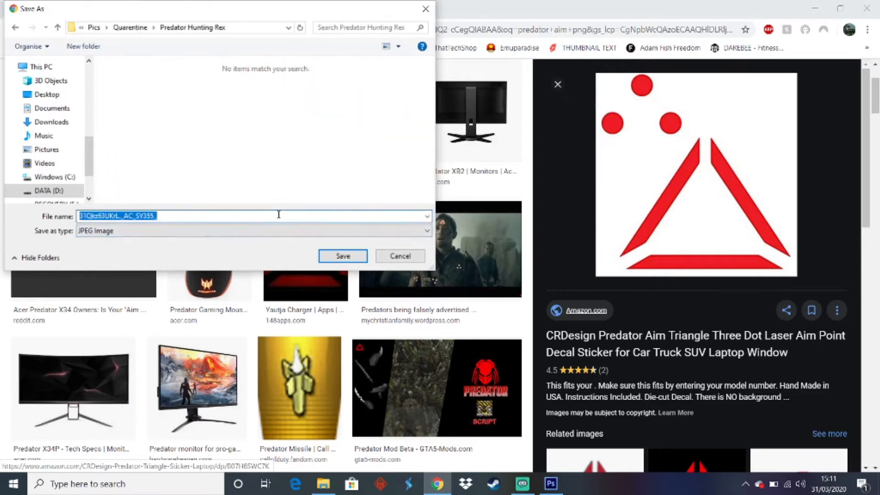
pyautogui.write('predator triangle')
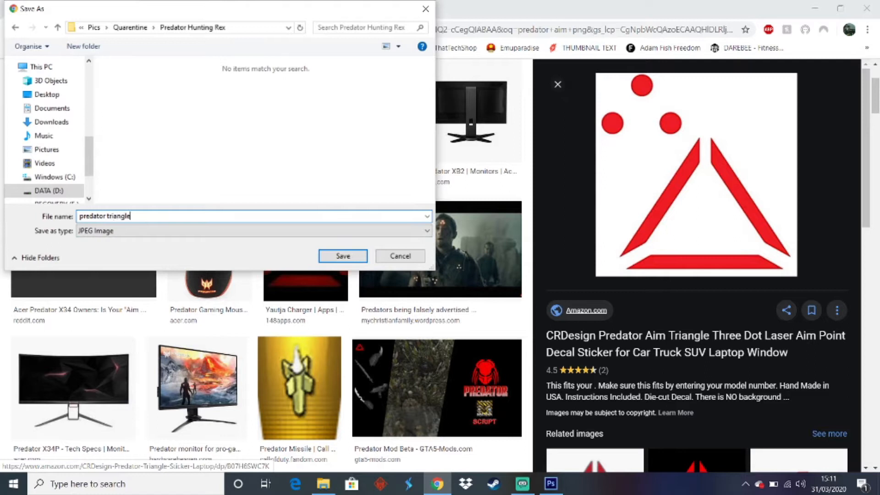
pyautogui.press('Return')
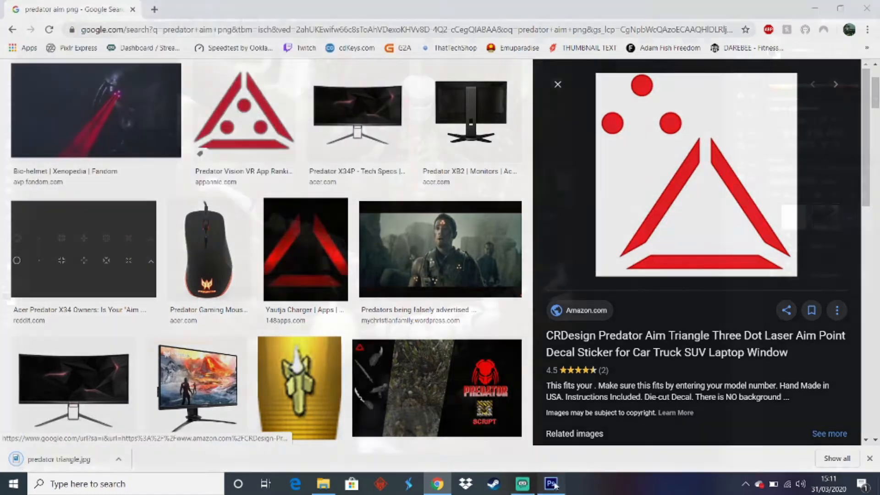
# Switch back to Photoshop, add a new layer and place the predator triangle image at its default size
pyautogui.click(551, 484)
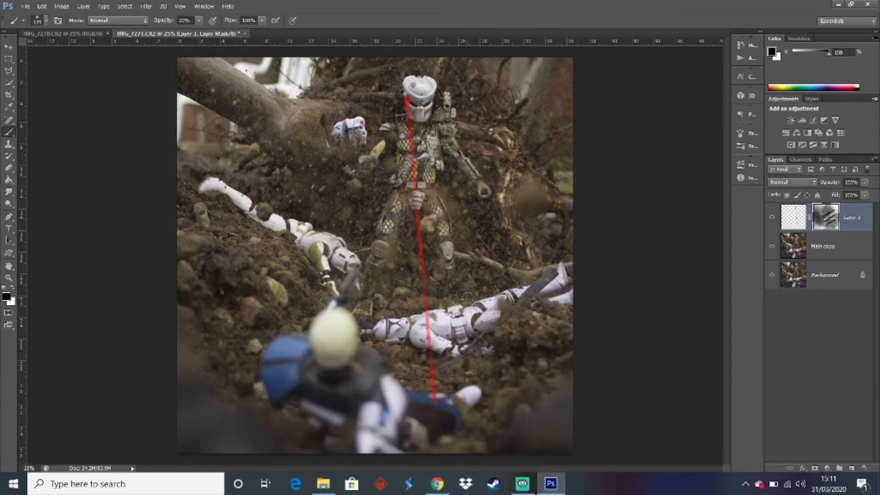
pyautogui.click(851, 468)
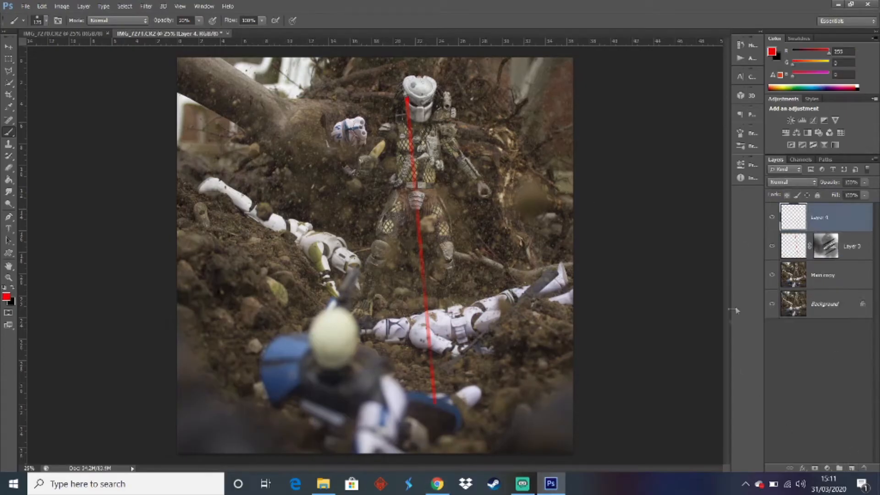
pyautogui.click(23, 7)
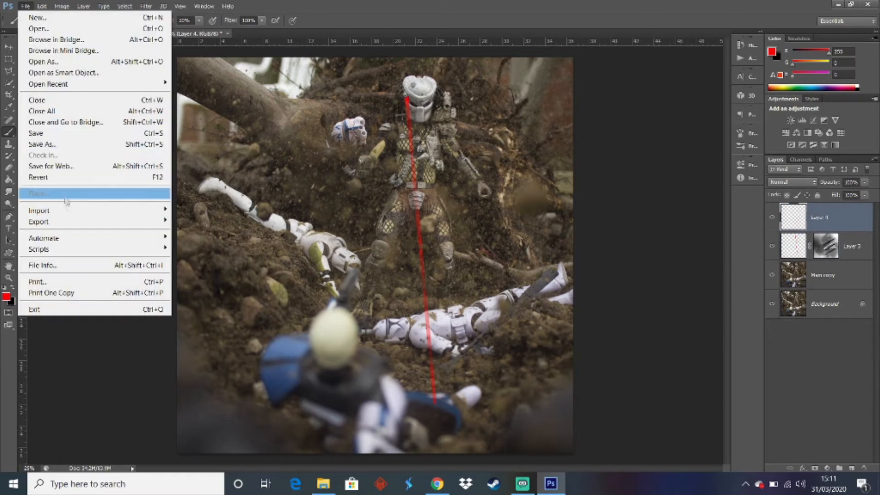
pyautogui.click(46, 192)
pyautogui.scroll(-5, 405, 236)
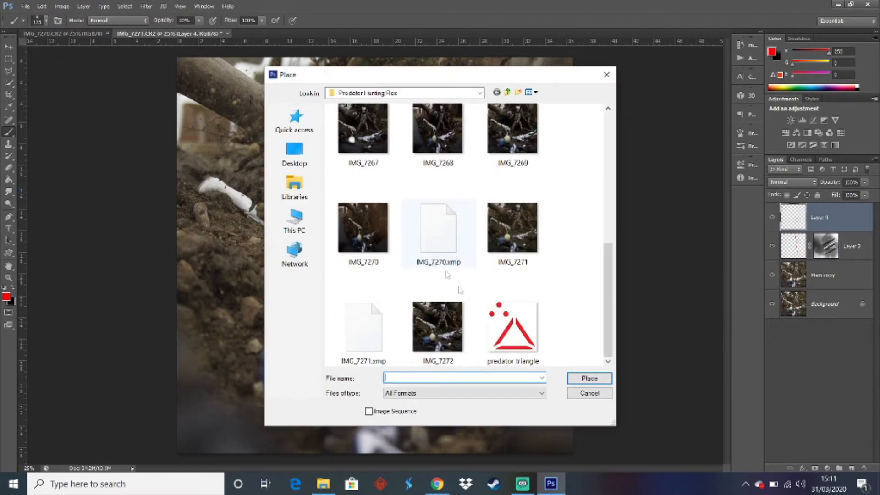
pyautogui.doubleClick(513, 328)
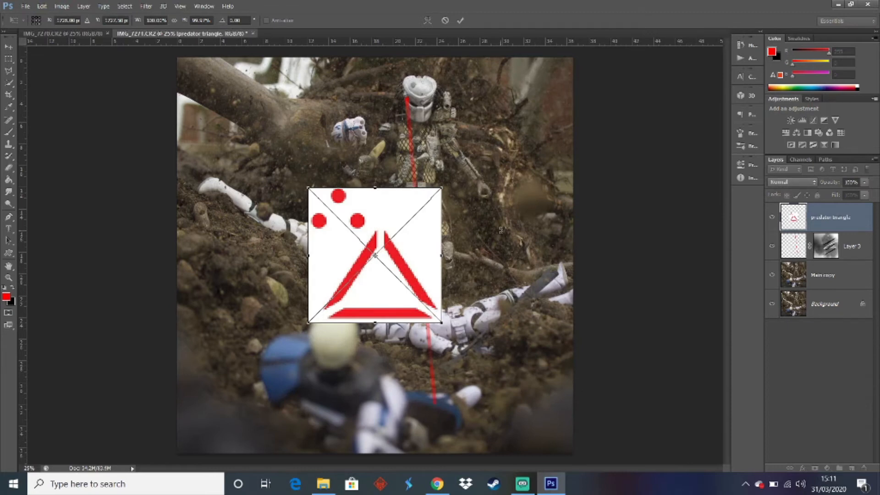
pyautogui.press('Return')
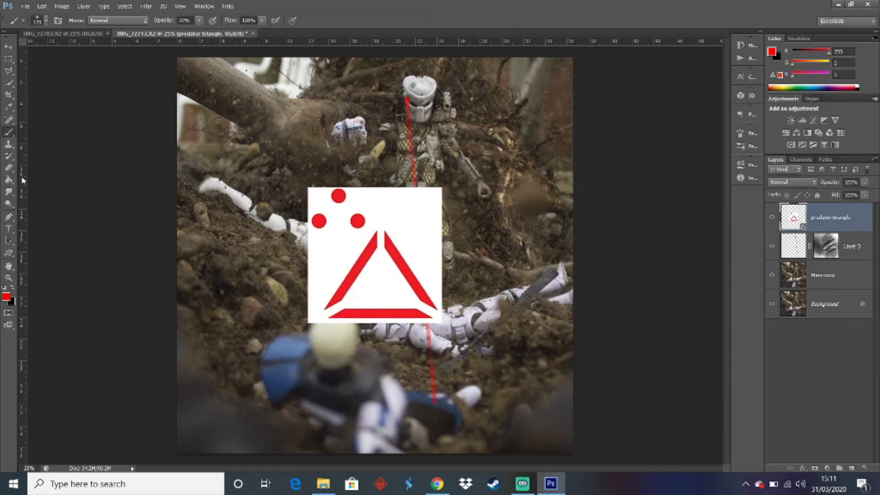
# Erase the three red dots from the predator triangle layer with an enlarged eraser
pyautogui.click(8, 168)
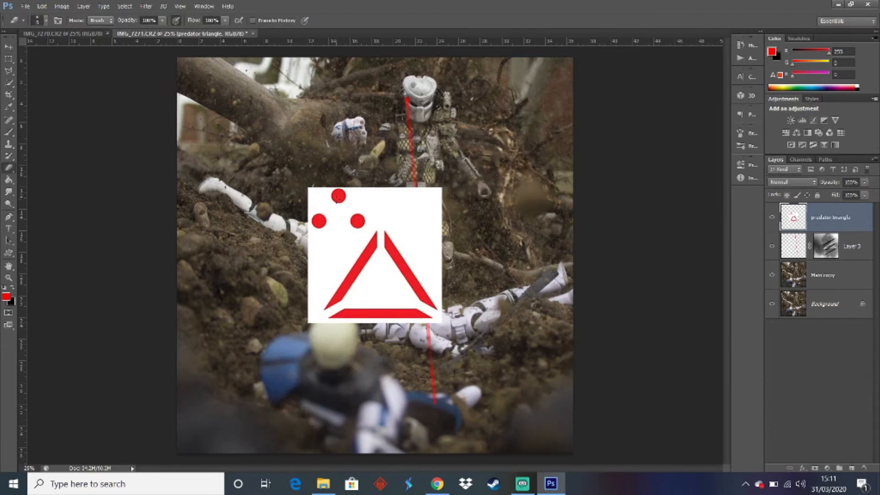
pyautogui.press(']')
pyautogui.press(']')
pyautogui.press(']')
pyautogui.press(']')
pyautogui.press(']')
pyautogui.press(']')
pyautogui.press(']')
pyautogui.press(']')
pyautogui.press(']')
pyautogui.press(']')
pyautogui.press(']')
pyautogui.press(']')
pyautogui.press(']')
pyautogui.press(']')
pyautogui.press(']')
pyautogui.press(']')
pyautogui.press(']')
pyautogui.moveTo(314, 165)
pyautogui.mouseDown()
pyautogui.moveTo(221, 259)
pyautogui.moveTo(283, 187)
pyautogui.moveTo(318, 171)
pyautogui.moveTo(312, 203)
pyautogui.mouseUp()
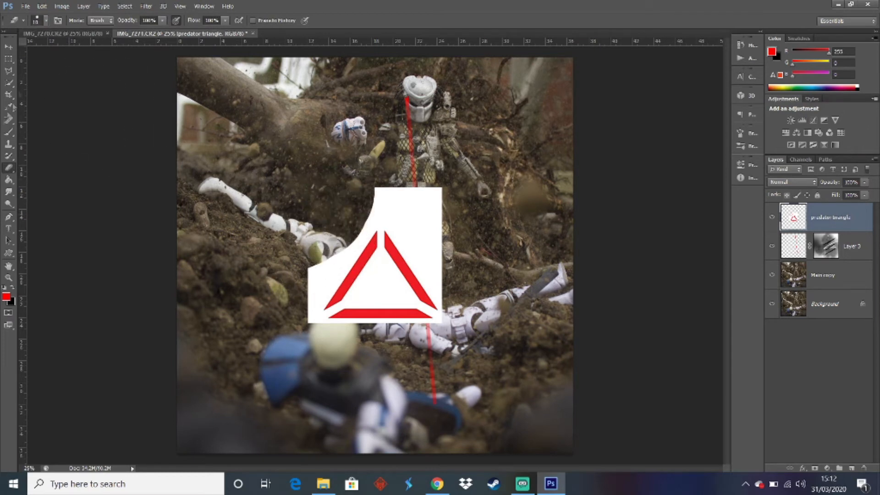
# Select the white background of the predator triangle layer with the Magic Wand and delete it
pyautogui.click(8, 83)
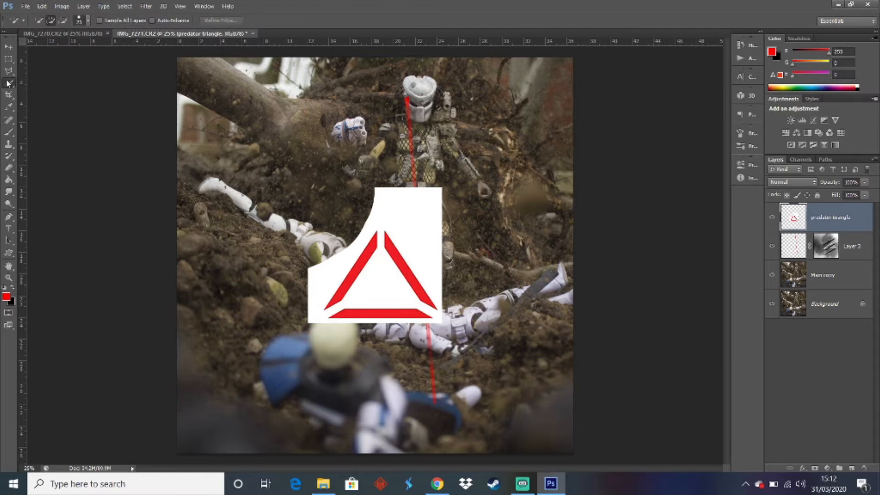
pyautogui.rightClick(8, 83)
pyautogui.click(46, 92)
pyautogui.click(390, 210)
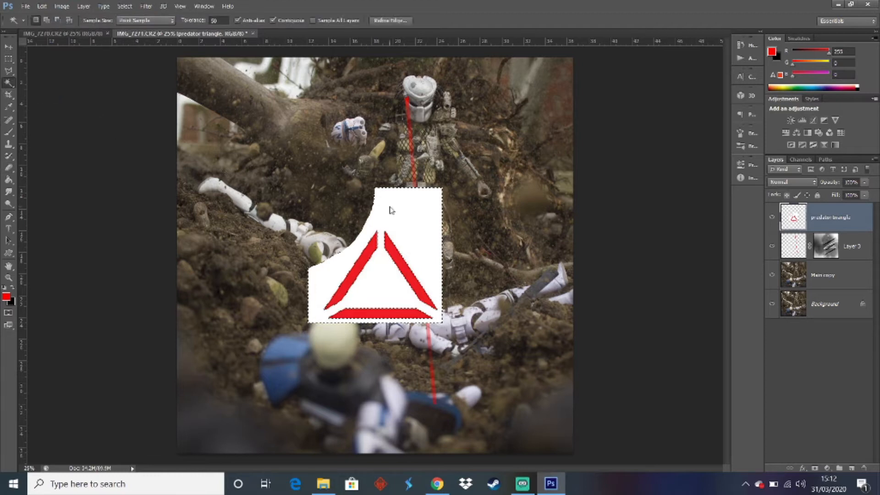
pyautogui.press('Delete')
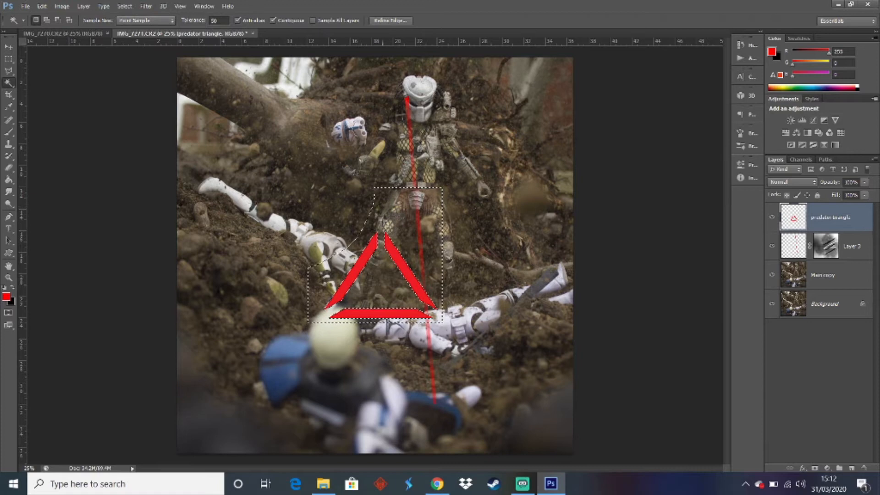
# Deselect the triangle's background area and scale the predator triangle down to about 9% of its size with Free Transform
pyautogui.click(8, 70)
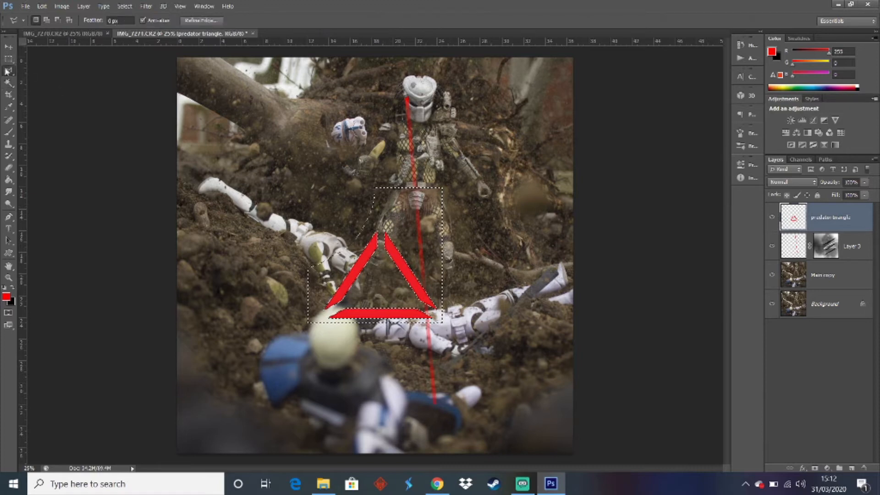
pyautogui.rightClick(351, 198)
pyautogui.click(367, 206)
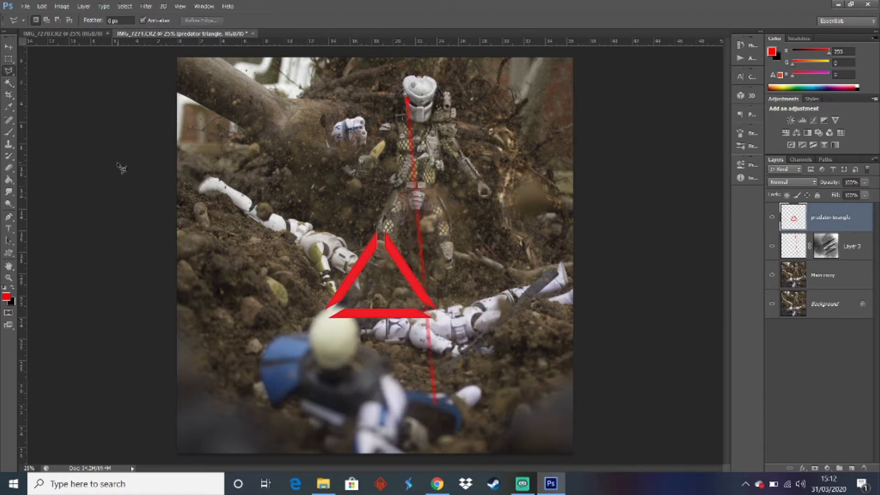
pyautogui.hotkey('ctrl', 't')
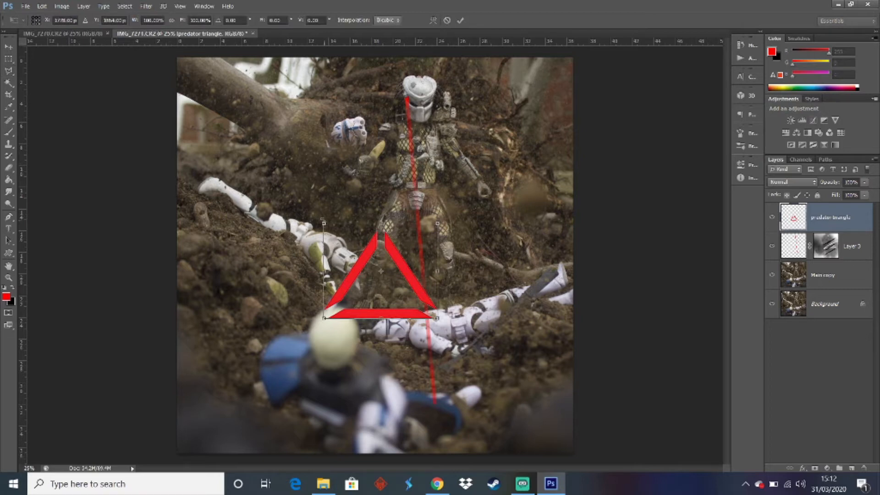
pyautogui.moveTo(324, 223); pyautogui.dragTo(367, 260)
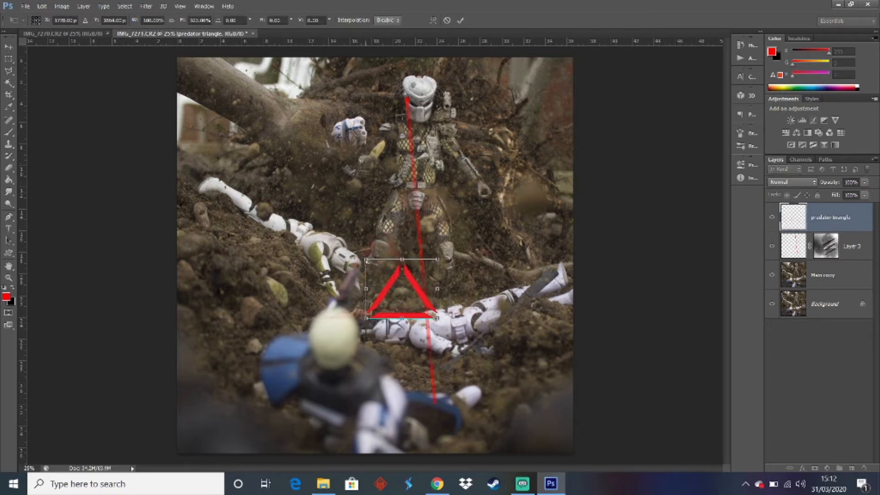
pyautogui.hotkey('ctrl', 'z')
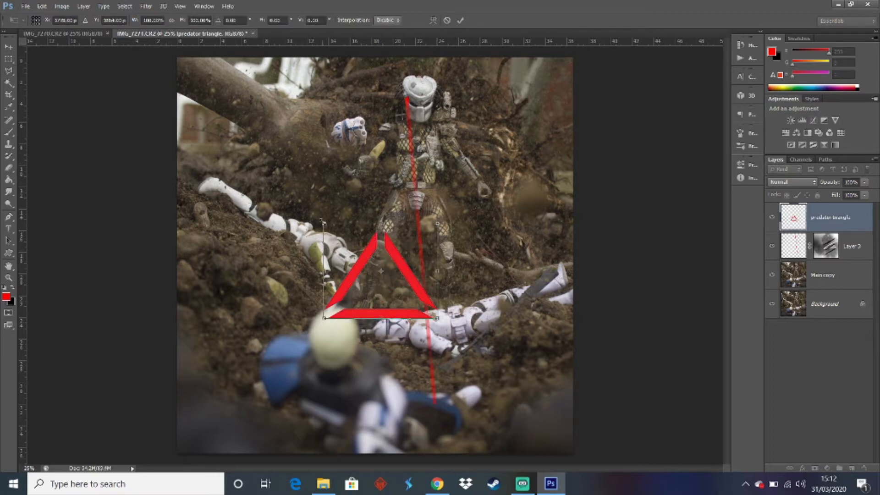
pyautogui.moveTo(323, 223); pyautogui.dragTo(429, 308)
pyautogui.click(8, 278)
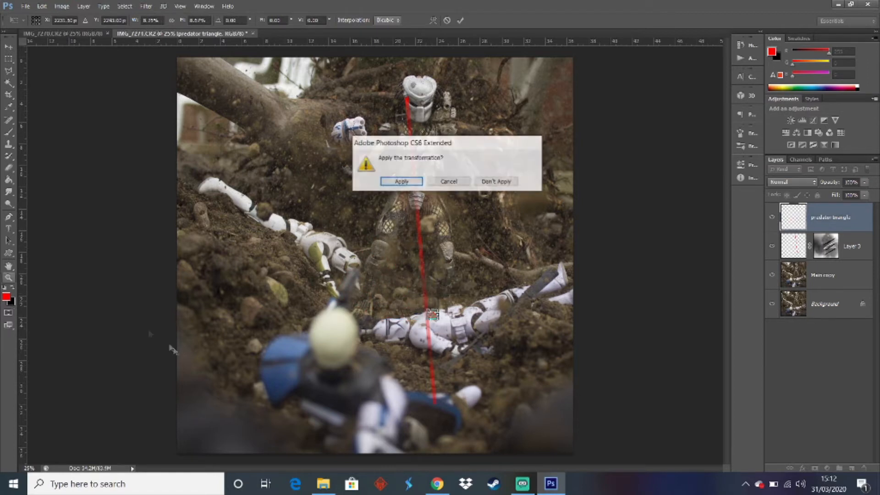
pyautogui.click(403, 181)
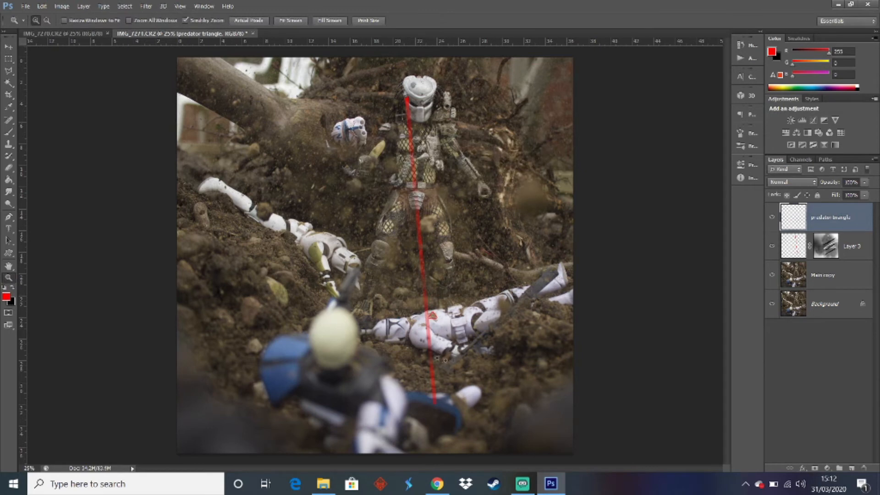
# Move the small triangle to the lower end of the laser and shrink it to match the beam's width
pyautogui.click(428, 353)
pyautogui.click(428, 354)
pyautogui.click(429, 354)
pyautogui.click(429, 353)
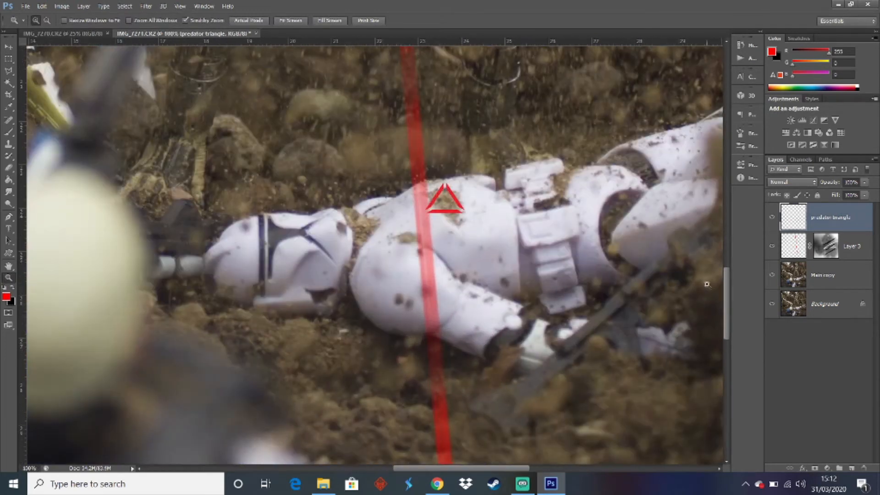
pyautogui.moveTo(729, 296); pyautogui.dragTo(719, 315)
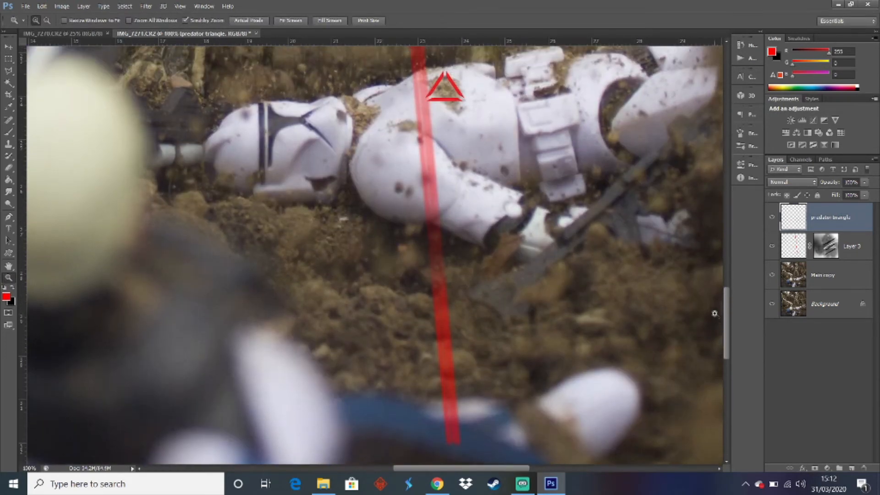
pyautogui.hotkey('ctrl', 't')
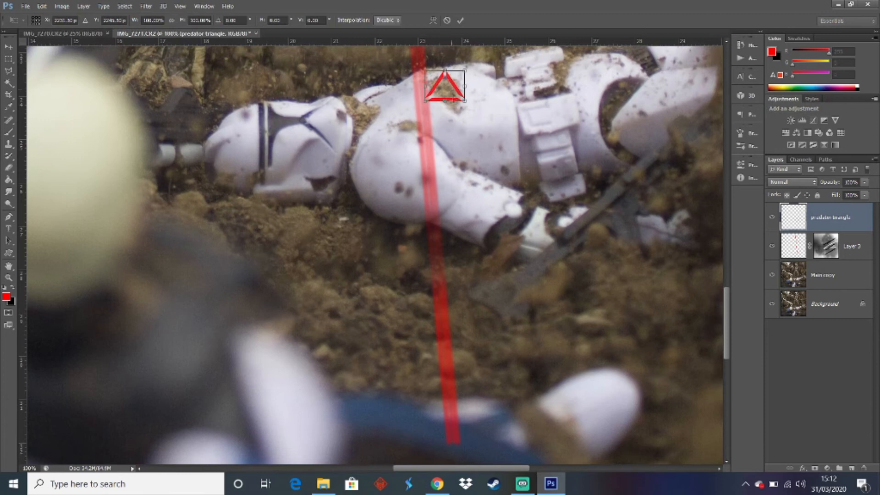
pyautogui.moveTo(454, 96); pyautogui.dragTo(464, 413)
pyautogui.moveTo(465, 442)
pyautogui.mouseDown()
pyautogui.moveTo(460, 420)
pyautogui.moveTo(443, 443)
pyautogui.moveTo(451, 442)
pyautogui.mouseUp()
pyautogui.press('Return')
pyautogui.press('z')
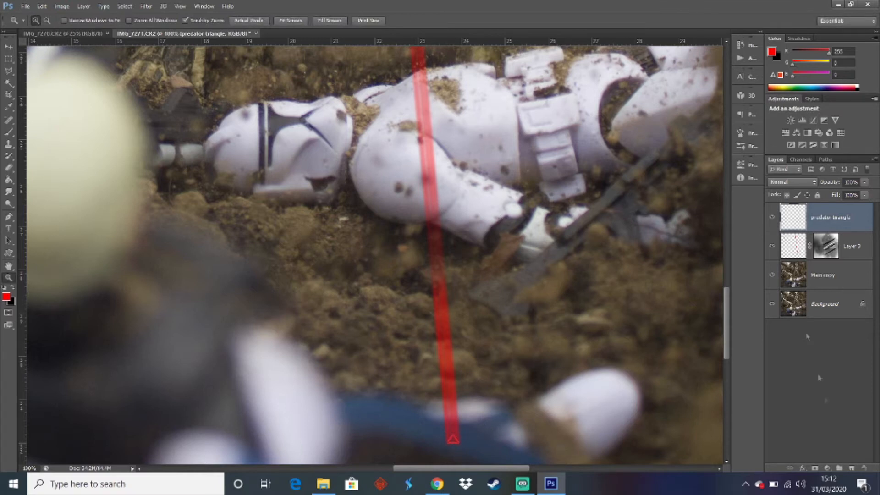
# Add a layer mask to the predator triangle layer and brush over the triangle in black at 20% opacity
pyautogui.click(814, 468)
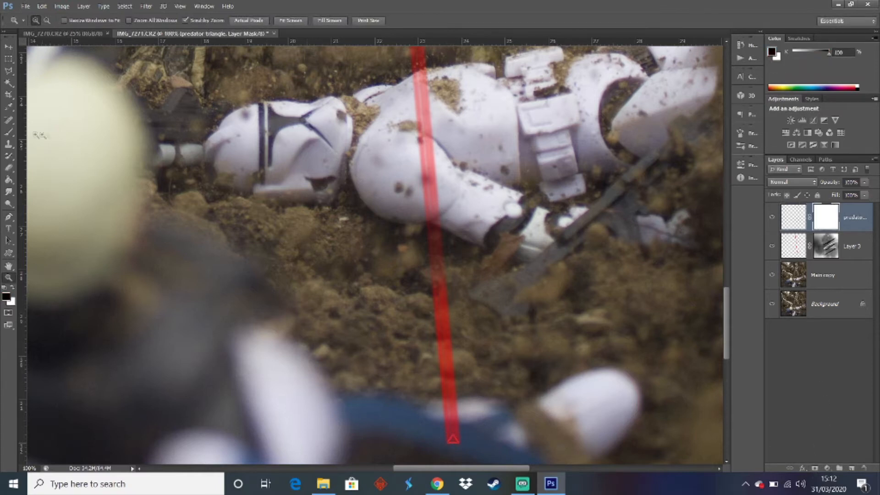
pyautogui.click(9, 133)
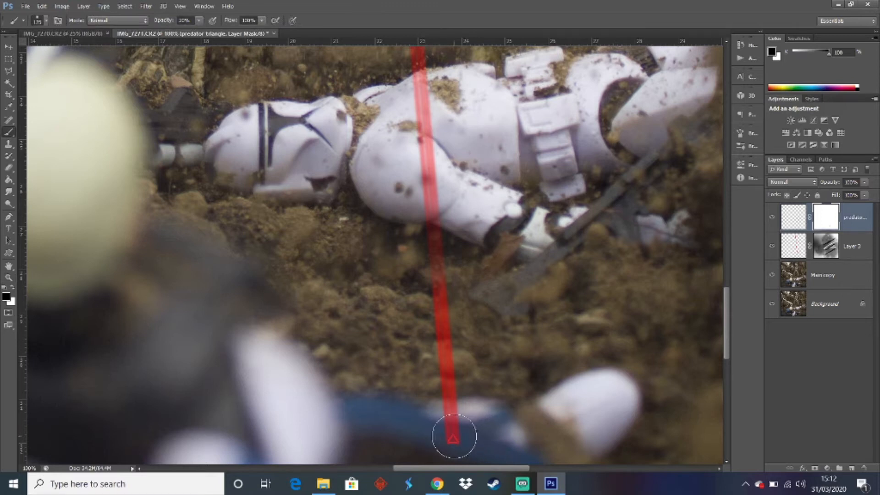
# Try to enlarge the triangle to about 115% width and 124% height, flip it vertically and shift it slightly down at the laser's end
pyautogui.hotkey('ctrl', 't')
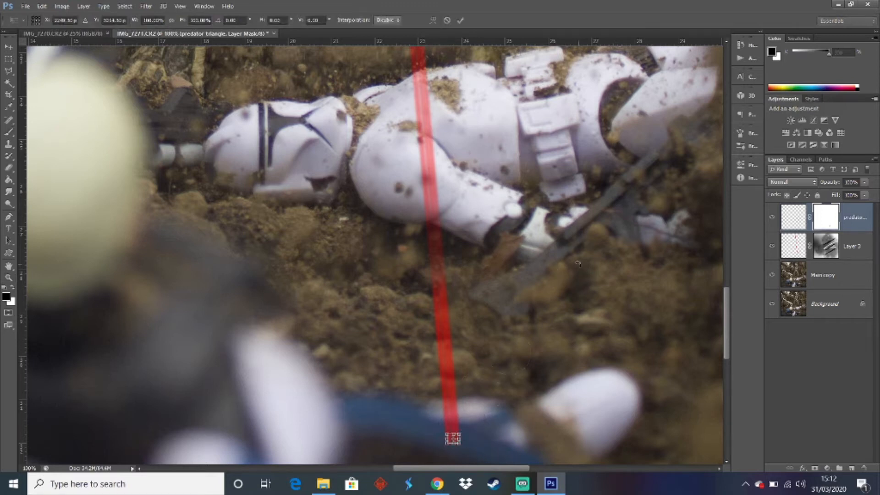
pyautogui.click(8, 277)
pyautogui.click(459, 454)
pyautogui.click(460, 454)
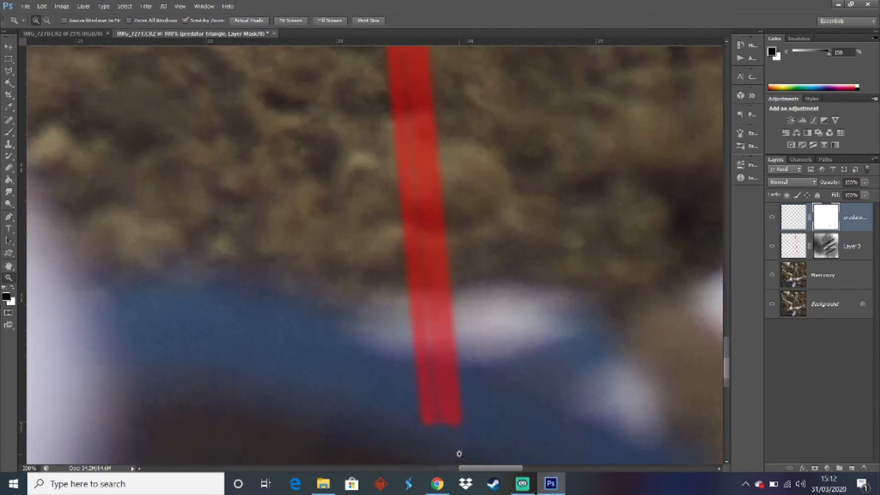
pyautogui.click(459, 454)
pyautogui.scroll(-1, 457, 356)
pyautogui.scroll(-1, 457, 355)
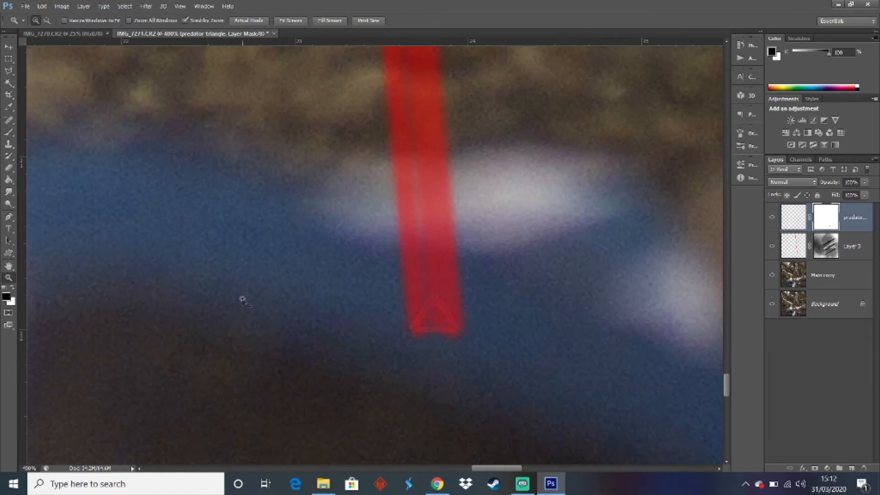
pyautogui.hotkey('ctrl', 't')
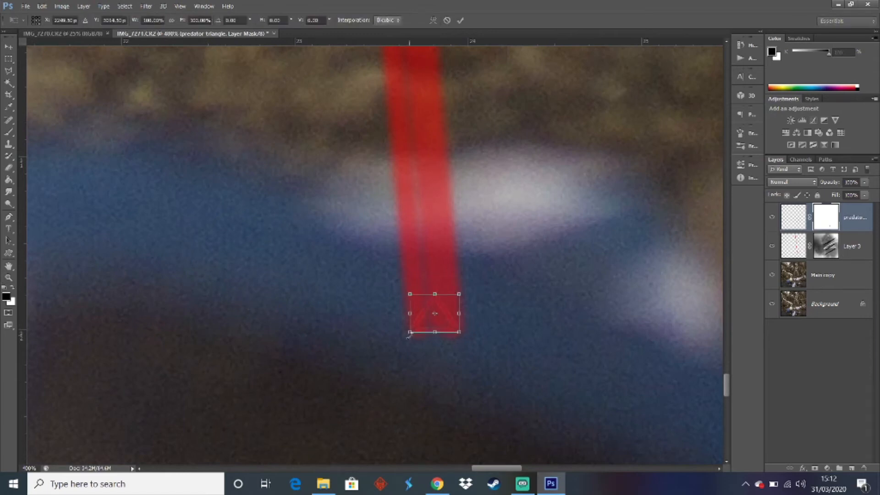
pyautogui.moveTo(410, 333); pyautogui.dragTo(407, 339)
pyautogui.moveTo(458, 297); pyautogui.dragTo(438, 303)
pyautogui.rightClick(444, 300)
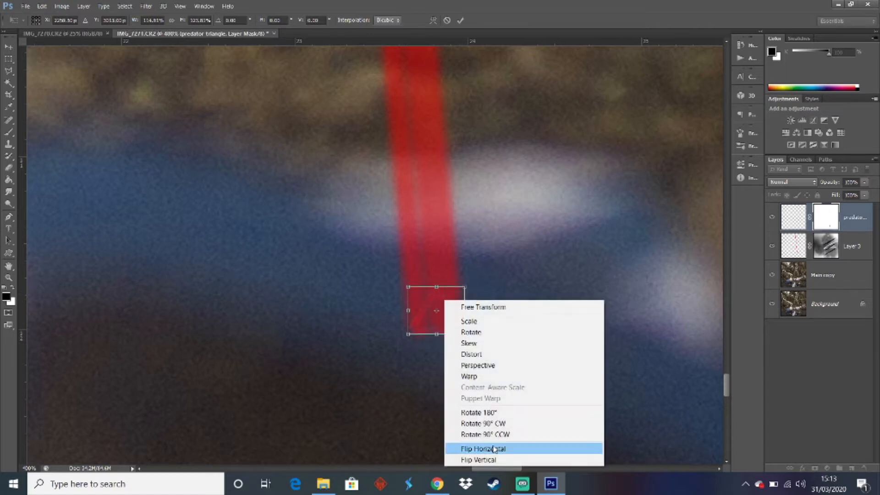
pyautogui.click(494, 460)
pyautogui.moveTo(438, 308); pyautogui.dragTo(438, 326)
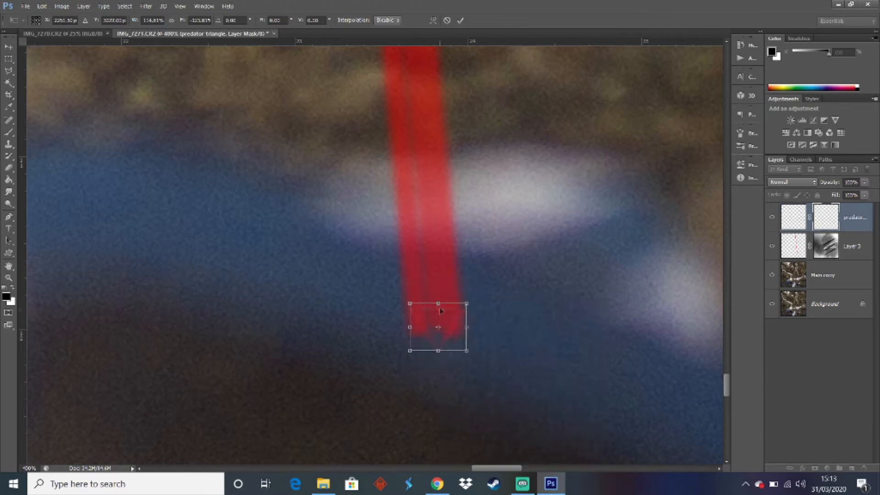
# Try to reshape the flipped triangle to fit the laser's lower end, and undo the whole transformation
pyautogui.rightClick(452, 340)
pyautogui.click(487, 220)
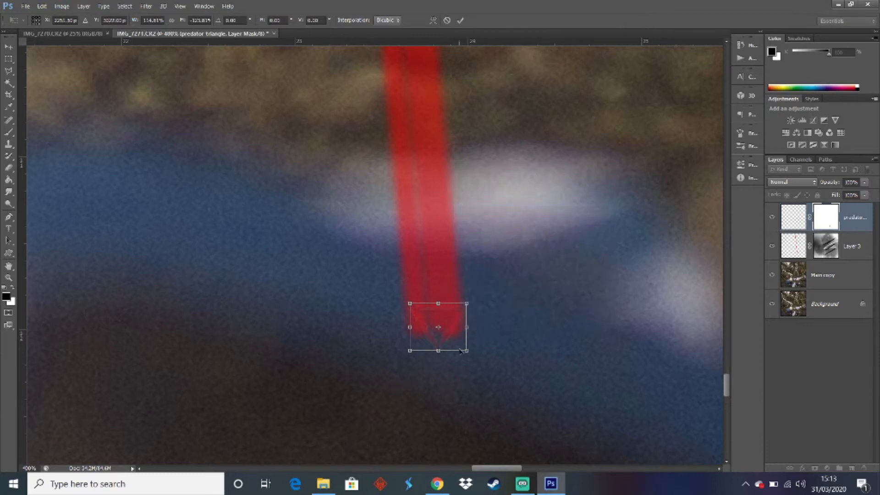
pyautogui.moveTo(439, 350)
pyautogui.mouseDown()
pyautogui.moveTo(432, 321)
pyautogui.moveTo(432, 349)
pyautogui.mouseUp()
pyautogui.moveTo(462, 376); pyautogui.dragTo(463, 356)
pyautogui.moveTo(408, 376); pyautogui.dragTo(416, 325)
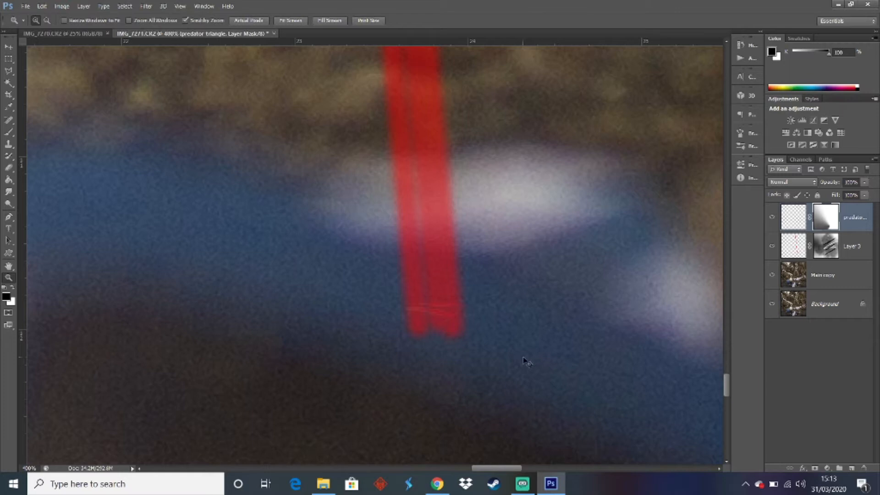
pyautogui.hotkey('ctrl', 'z')
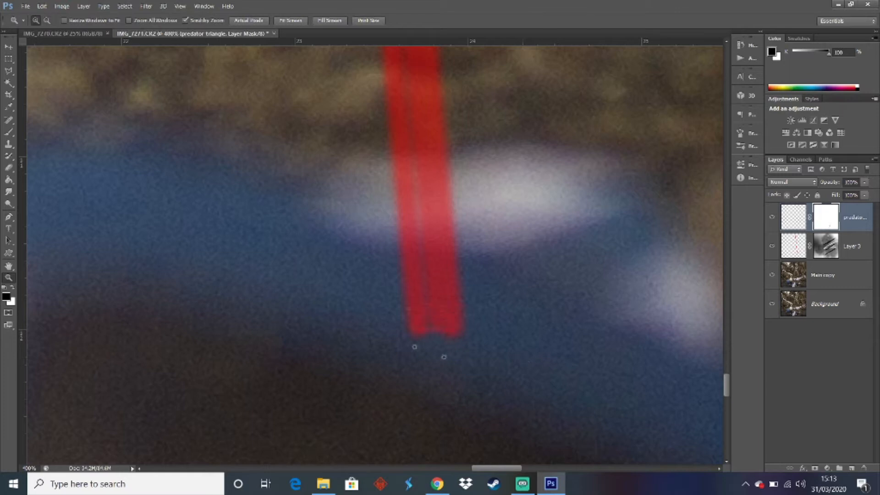
# Blend the triangle into the laser's end with the Brush on its mask, and merge its layer with Layer 3
pyautogui.click(9, 132)
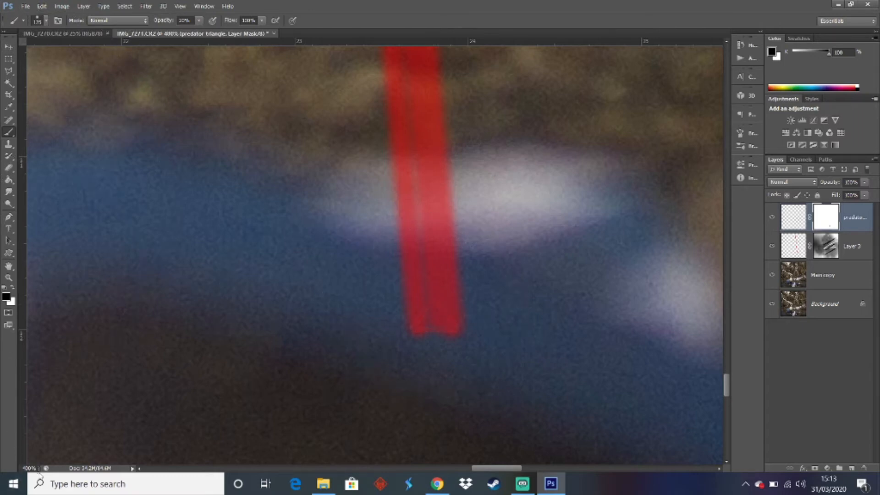
pyautogui.moveTo(39, 469); pyautogui.dragTo(1, 476)
pyautogui.write('25')
pyautogui.press('Return')
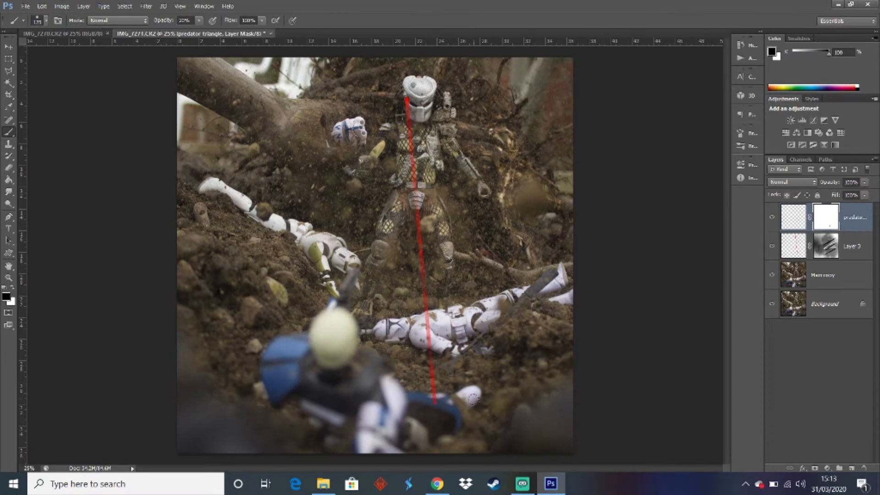
pyautogui.keyDown('shift'); pyautogui.click(855, 246); pyautogui.keyUp('shift')
pyautogui.rightClick(855, 247)
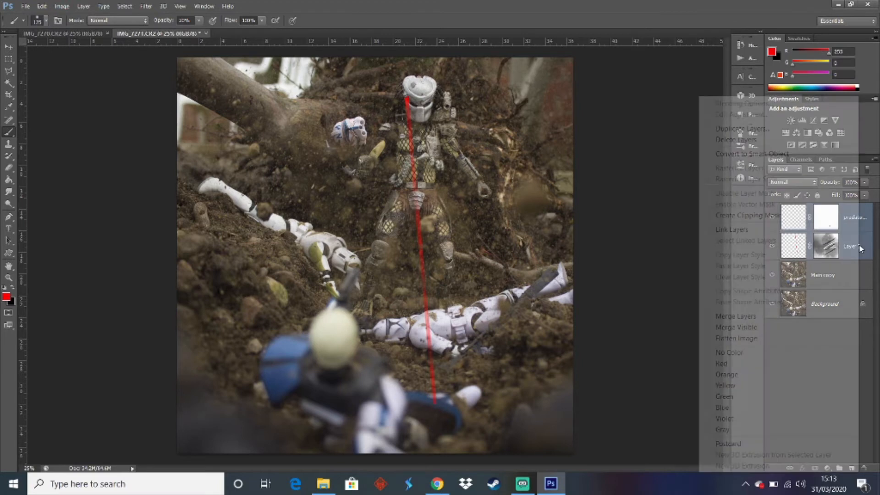
pyautogui.click(735, 316)
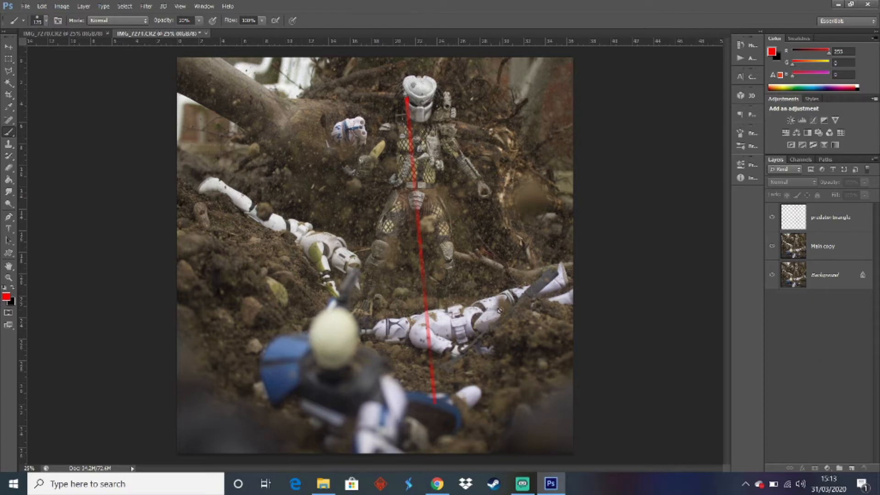
# Duplicate the merged laser layer and delete the copy's laser above the fallen trooper using a rectangular selection, clearing the selection
pyautogui.click(816, 220)
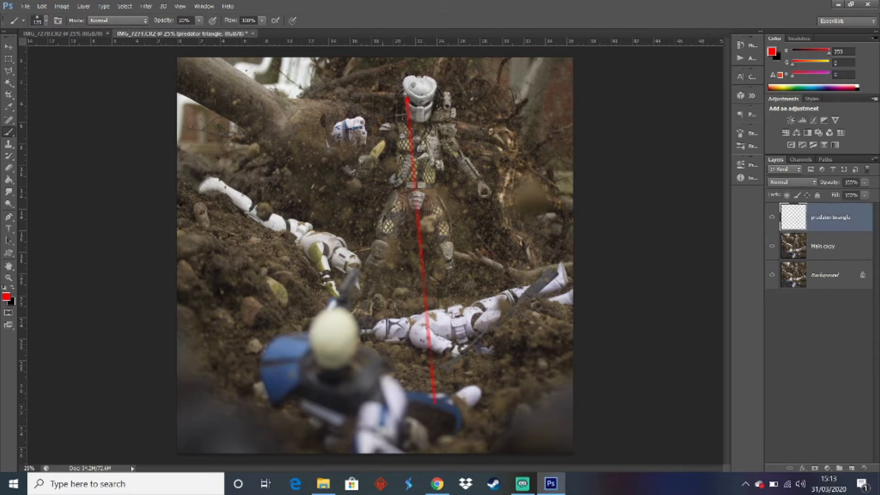
pyautogui.hotkey('ctrl', 'j')
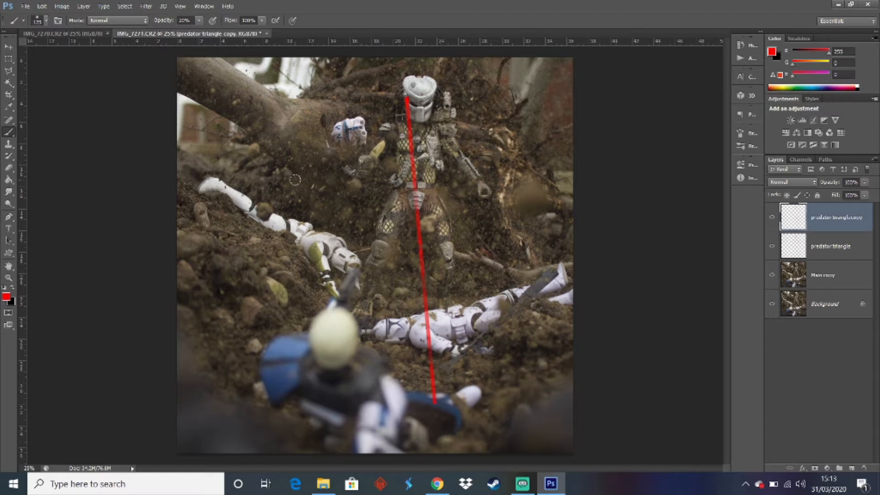
pyautogui.click(8, 59)
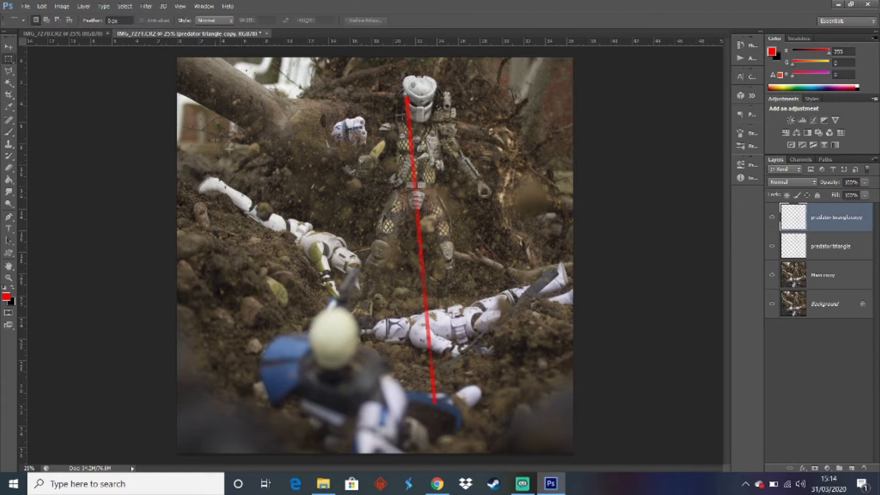
pyautogui.moveTo(180, 64); pyautogui.dragTo(593, 306)
pyautogui.rightClick(508, 289)
pyautogui.click(538, 79)
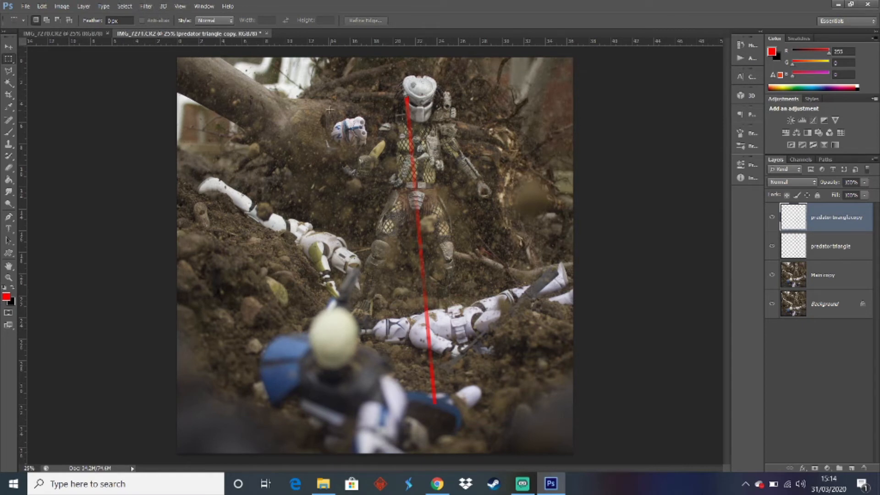
# Toggle the predator triangle layer's visibility to compare it with the trimmed copy, leaving the original layer hidden
pyautogui.click(772, 248)
pyautogui.click(772, 248)
pyautogui.click(772, 247)
pyautogui.click(772, 248)
pyautogui.click(773, 248)
pyautogui.click(772, 247)
pyautogui.click(772, 248)
pyautogui.click(772, 248)
pyautogui.click(772, 248)
pyautogui.click(146, 8)
pyautogui.moveTo(184, 92)
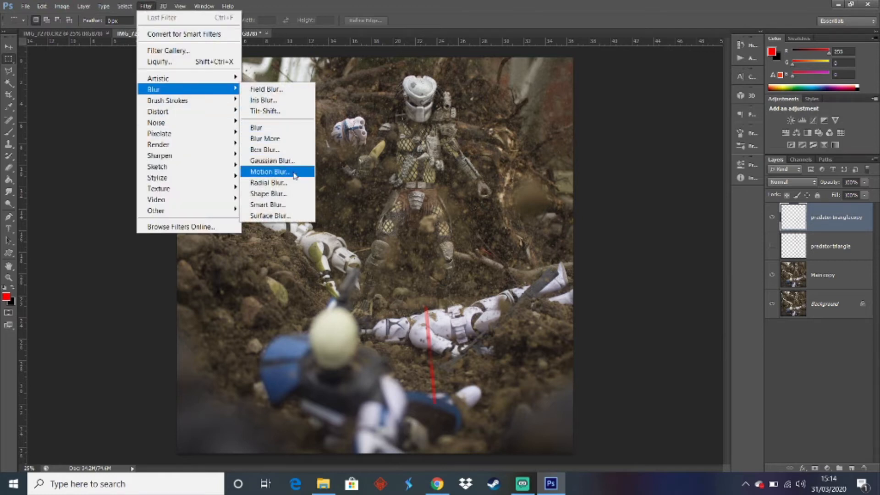
pyautogui.click(272, 160)
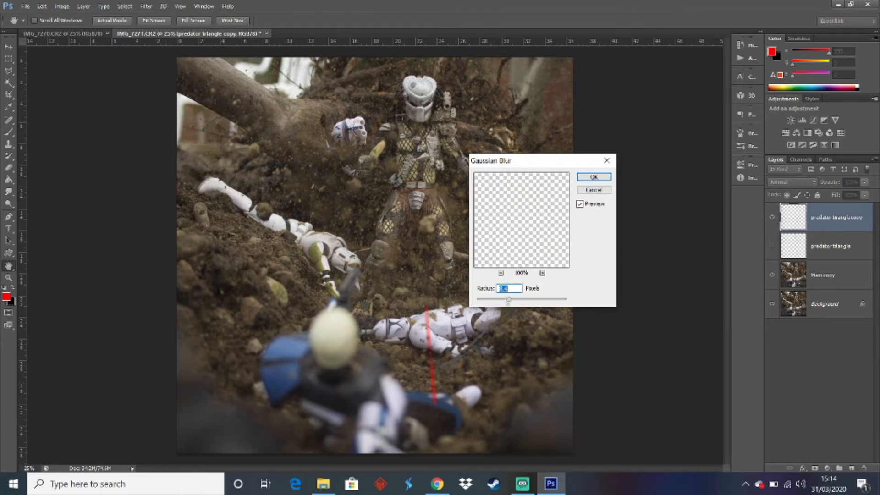
pyautogui.click(597, 189)
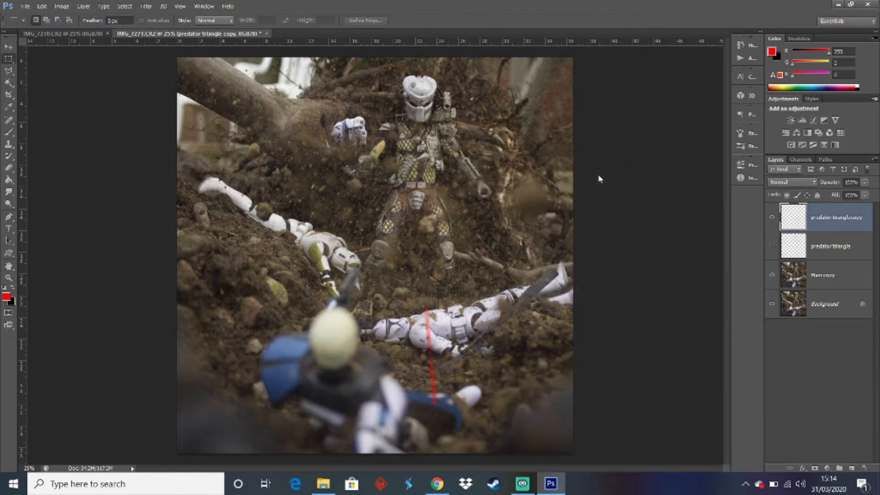
# Try to select the copy's lower laser segment with a rectangular selection and Quick Selection, clearing the selections and leaving the transform unchanged
pyautogui.moveTo(394, 313); pyautogui.dragTo(470, 350)
pyautogui.click(9, 83)
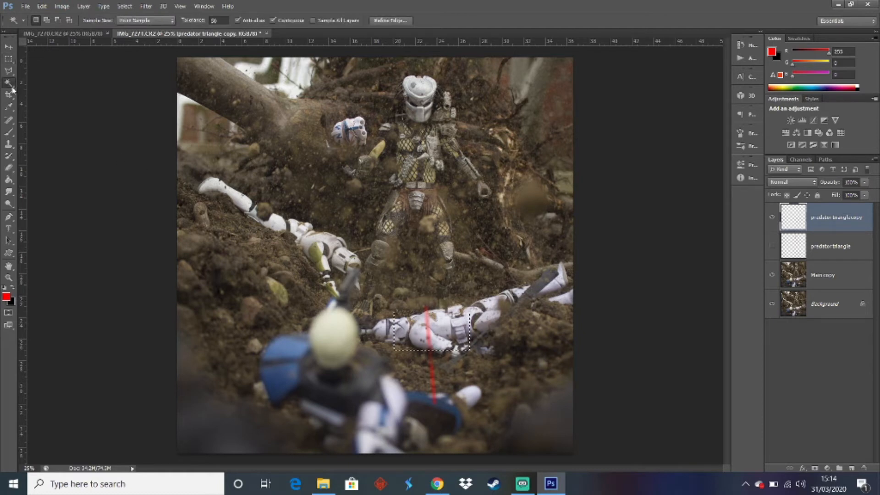
pyautogui.click(34, 84)
pyautogui.hotkey('ctrl', 'd')
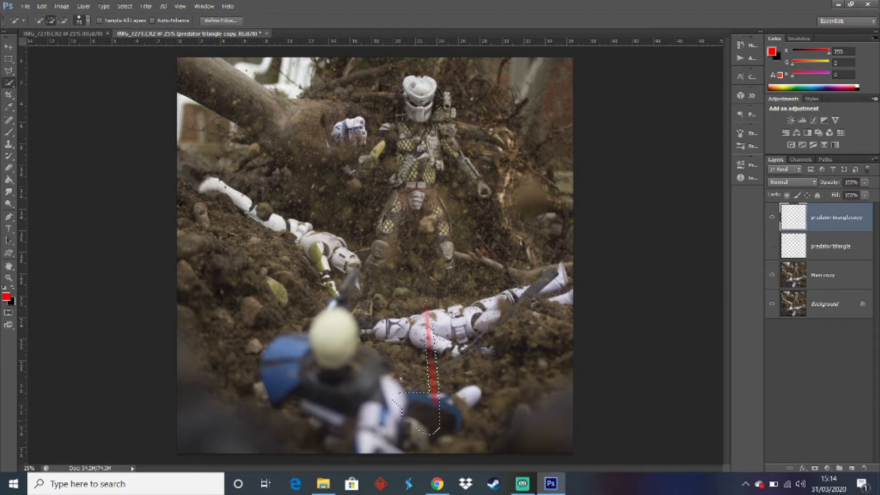
pyautogui.hotkey('ctrl', 'd')
pyautogui.hotkey('ctrl', 'a')
pyautogui.hotkey('ctrl', 'd')
pyautogui.hotkey('ctrl', 't')
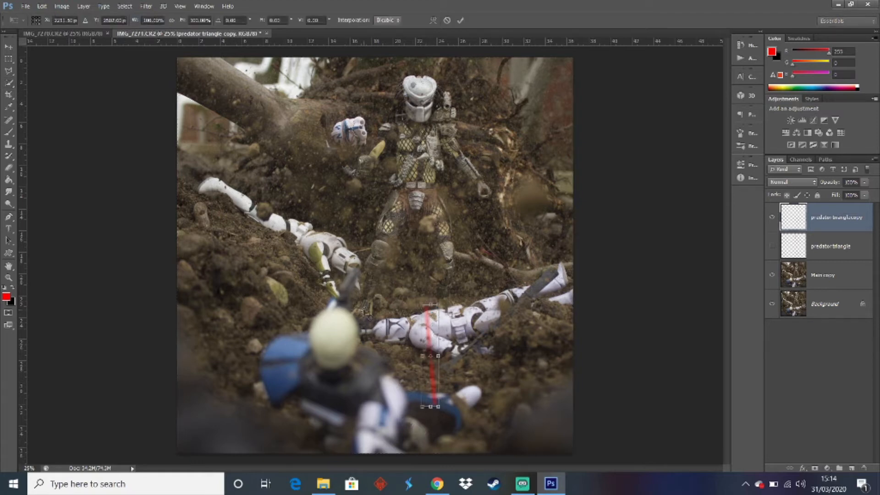
pyautogui.press('Return')
pyautogui.press('w')
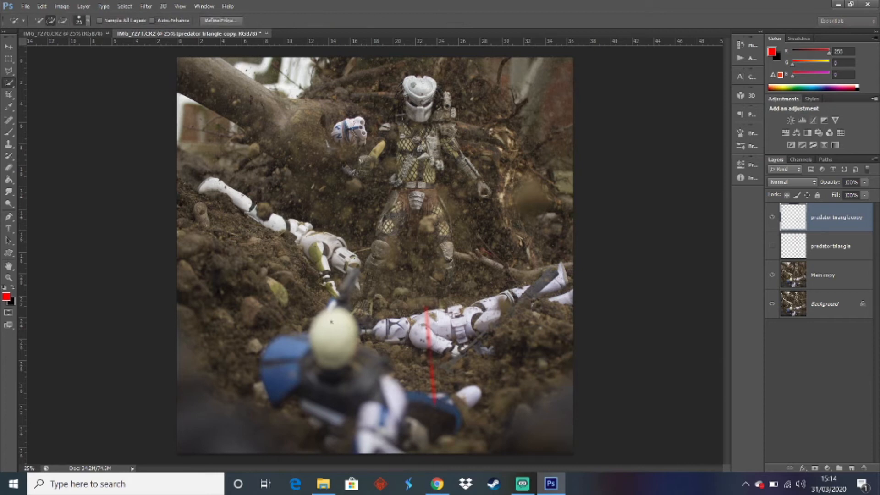
# Outline the lower laser segment with the Polygonal Lasso, delete that part from the predator triangle layer, and clear the selection
pyautogui.click(8, 71)
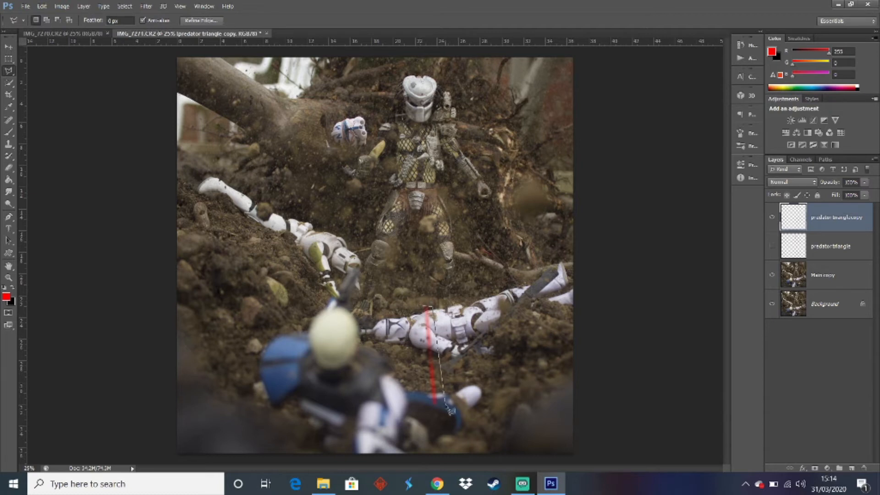
pyautogui.click(438, 409)
pyautogui.click(429, 408)
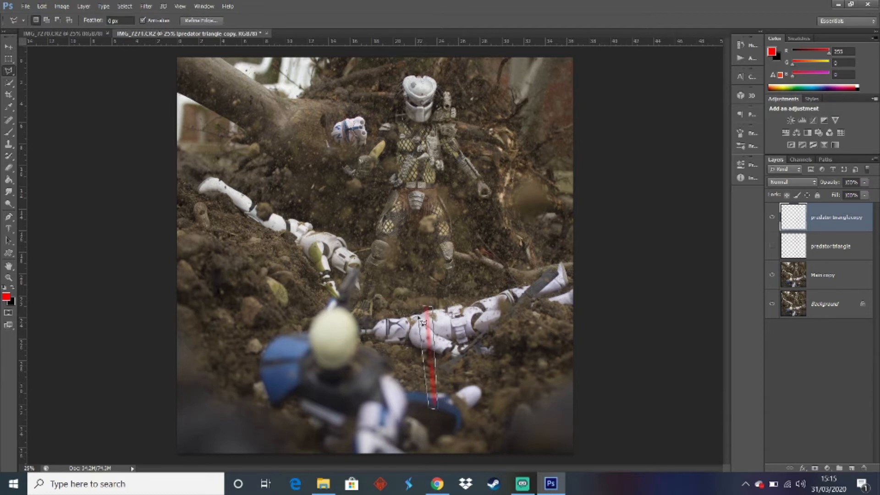
pyautogui.click(423, 307)
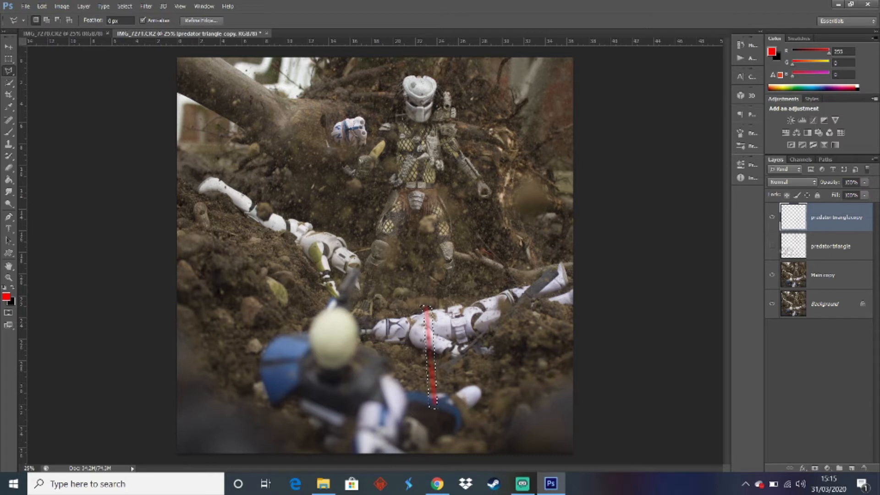
pyautogui.click(772, 246)
pyautogui.click(847, 248)
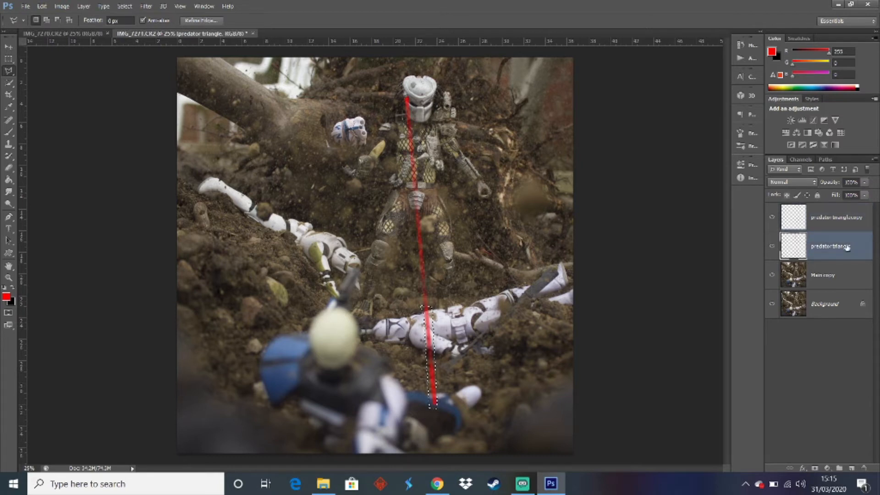
pyautogui.click(853, 220)
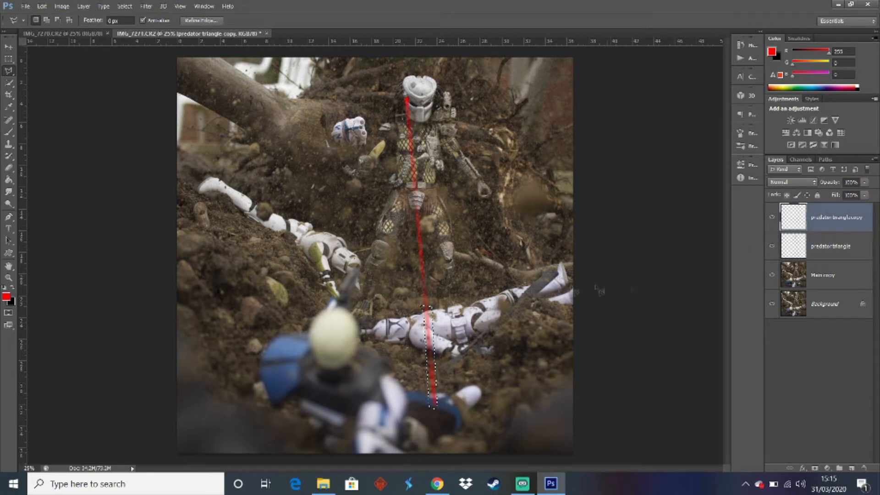
pyautogui.click(852, 246)
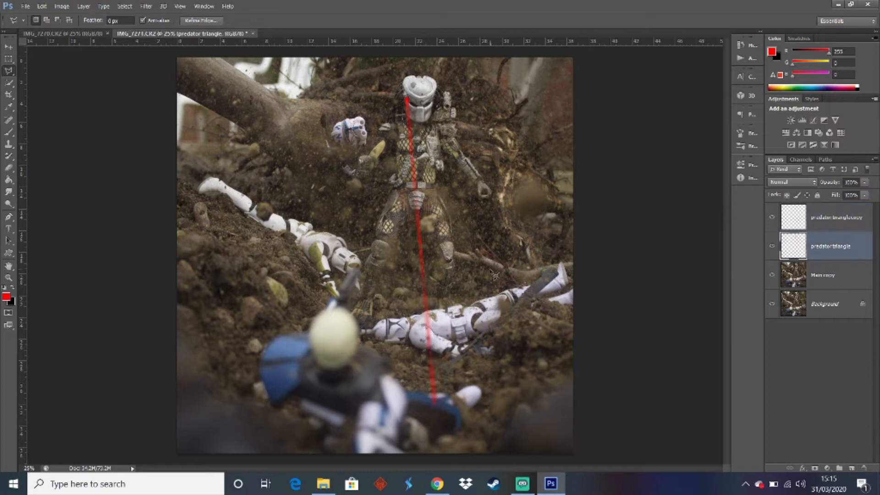
# Restore the Polygonal Lasso outline around the lower laser on the predator triangle copy, with the original layer hidden again
pyautogui.click(487, 286)
pyautogui.click(510, 279)
pyautogui.click(511, 253)
pyautogui.doubleClick(523, 311)
pyautogui.click(423, 306)
pyautogui.click(429, 407)
pyautogui.click(437, 407)
pyautogui.click(431, 307)
pyautogui.click(426, 307)
pyautogui.hotkey('alt', ']')
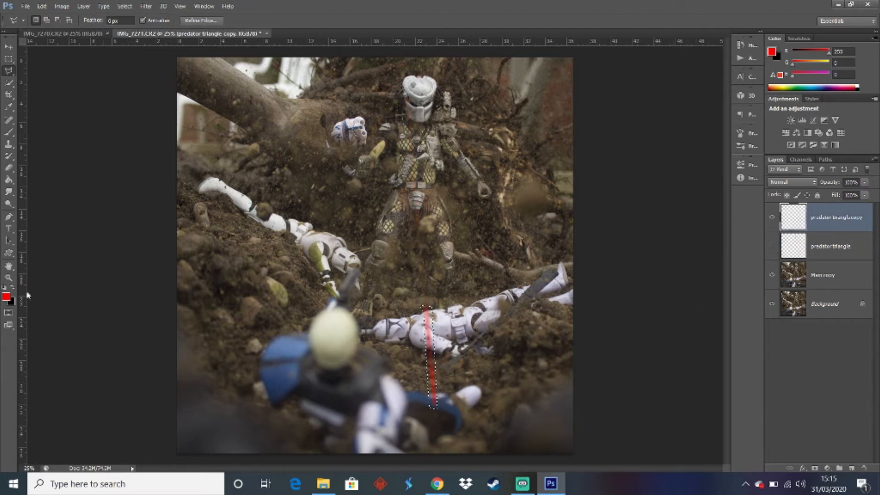
# Replace the selection with a more precise Polygonal Lasso outline around the lower laser, from the fallen trooper's chest to the beam's end
pyautogui.click(8, 278)
pyautogui.click(421, 342)
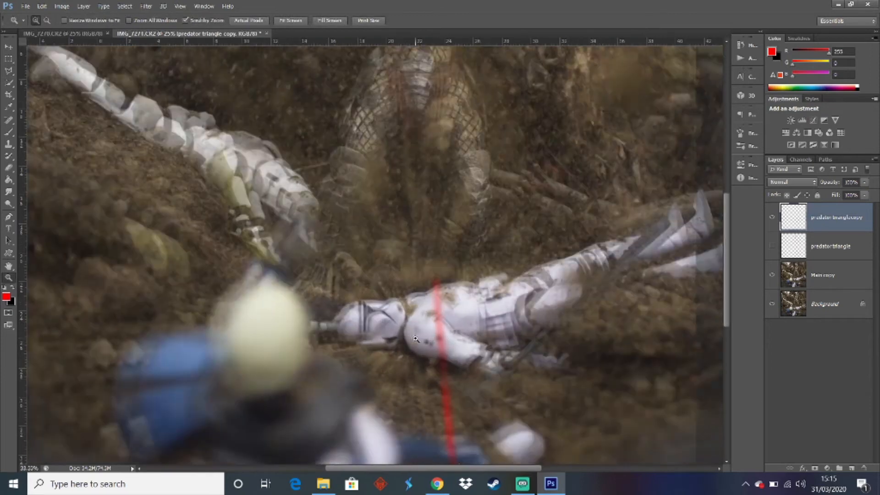
pyautogui.click(415, 338)
pyautogui.click(452, 219)
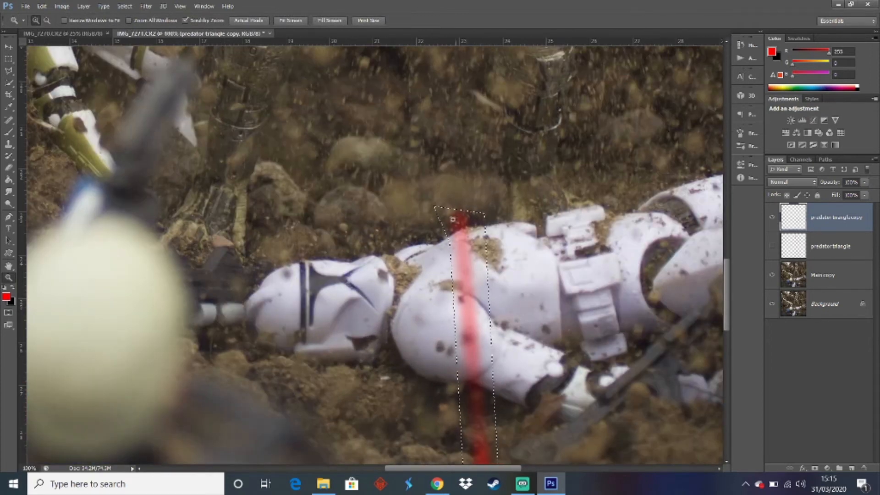
pyautogui.click(9, 70)
pyautogui.rightClick(314, 199)
pyautogui.click(330, 204)
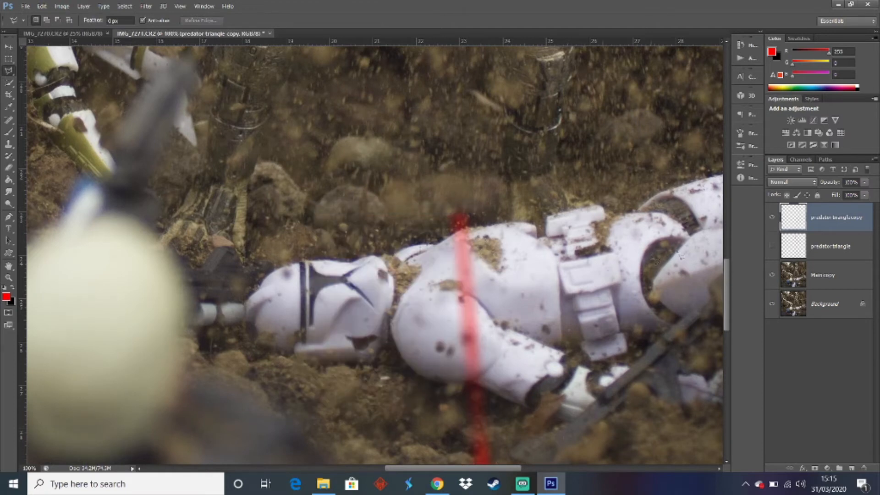
pyautogui.moveTo(728, 274); pyautogui.dragTo(725, 296)
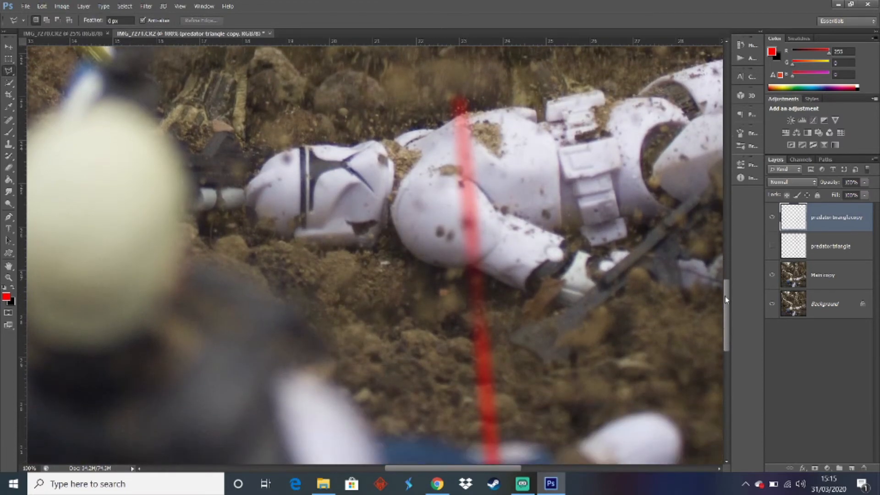
pyautogui.click(444, 105)
pyautogui.click(485, 105)
pyautogui.scroll(-3, 511, 275)
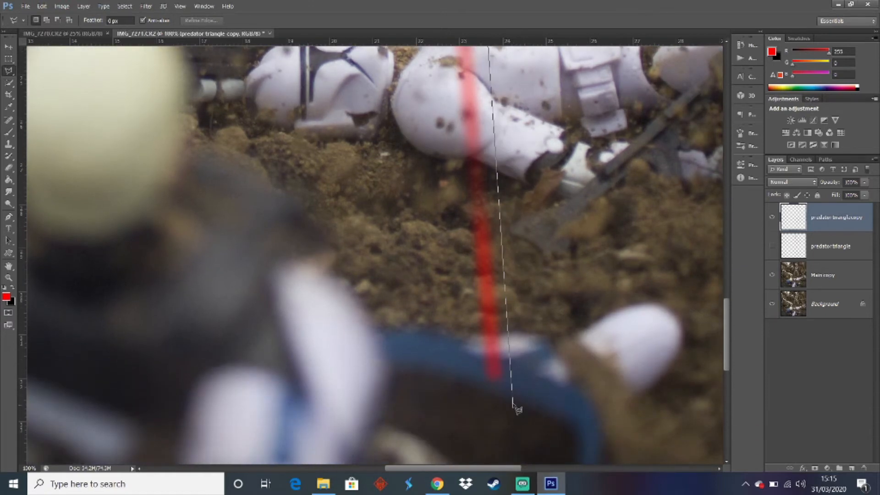
pyautogui.doubleClick(473, 402)
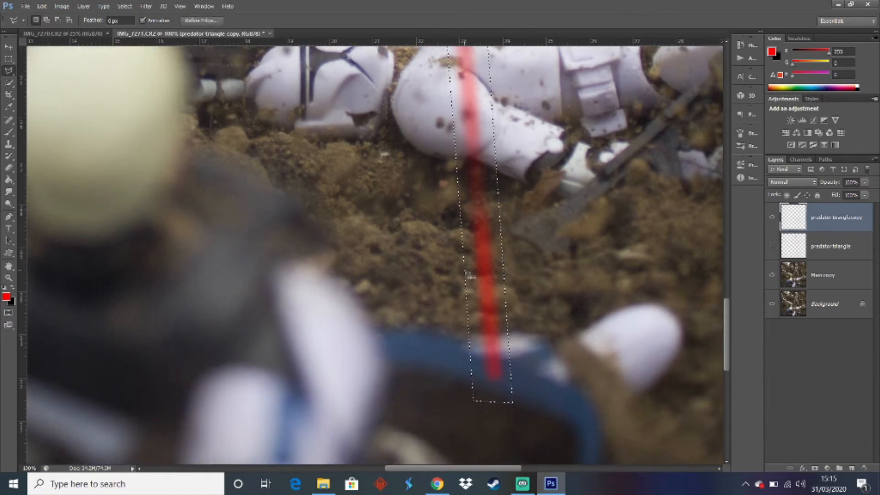
# Show the predator triangle layer, delete its laser inside the outline, and clear the selection
pyautogui.click(772, 246)
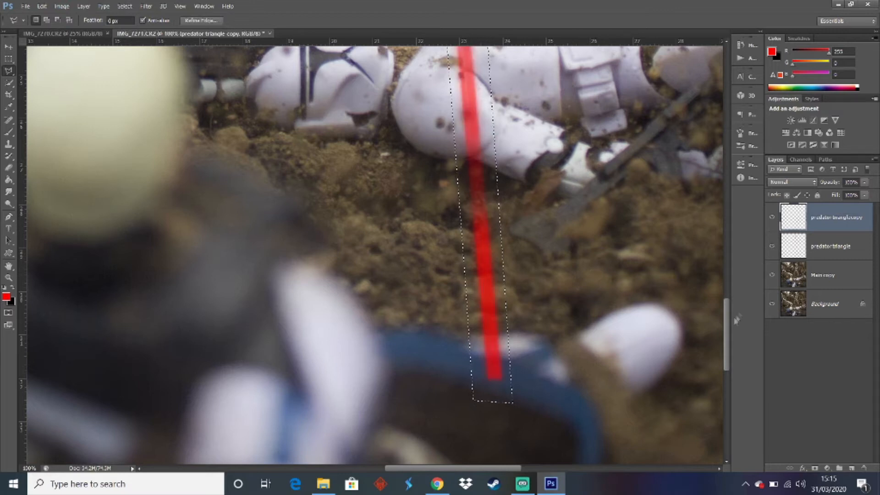
pyautogui.moveTo(726, 325); pyautogui.dragTo(726, 307)
pyautogui.click(835, 246)
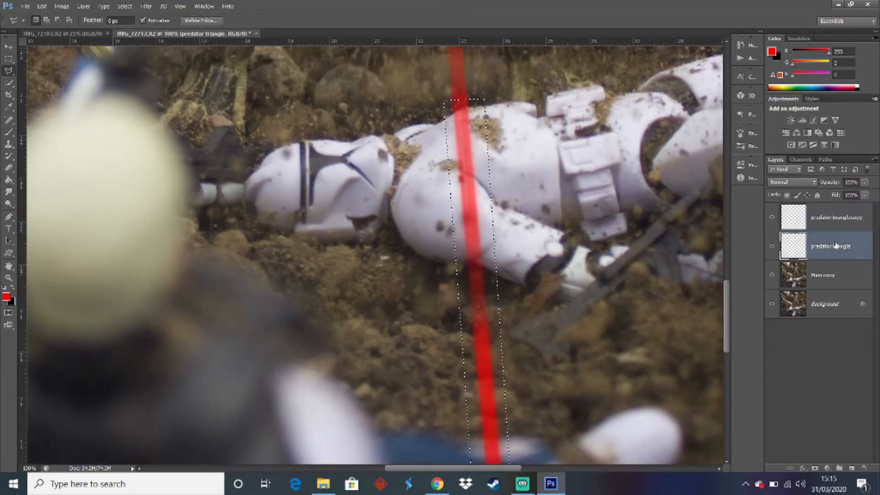
pyautogui.rightClick(659, 193)
pyautogui.click(673, 200)
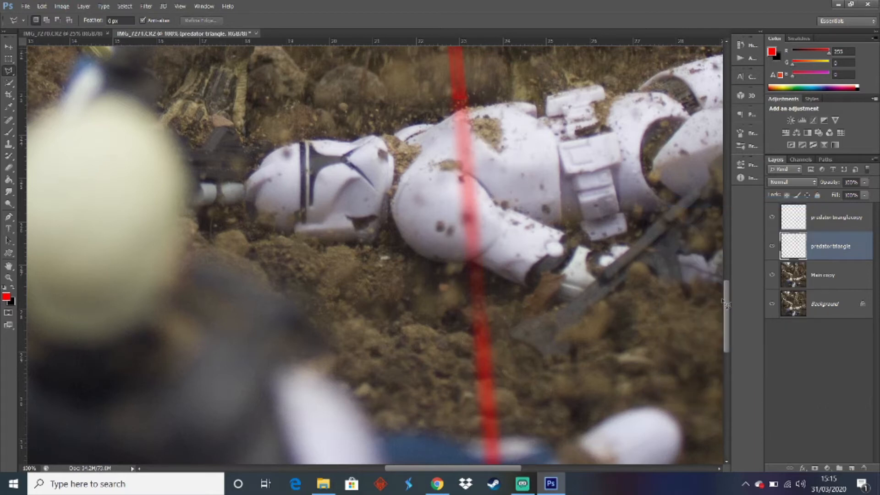
# Pick the Blur tool and examine the join between the laser's upper and lower parts above the fallen trooper
pyautogui.moveTo(726, 305); pyautogui.dragTo(728, 281)
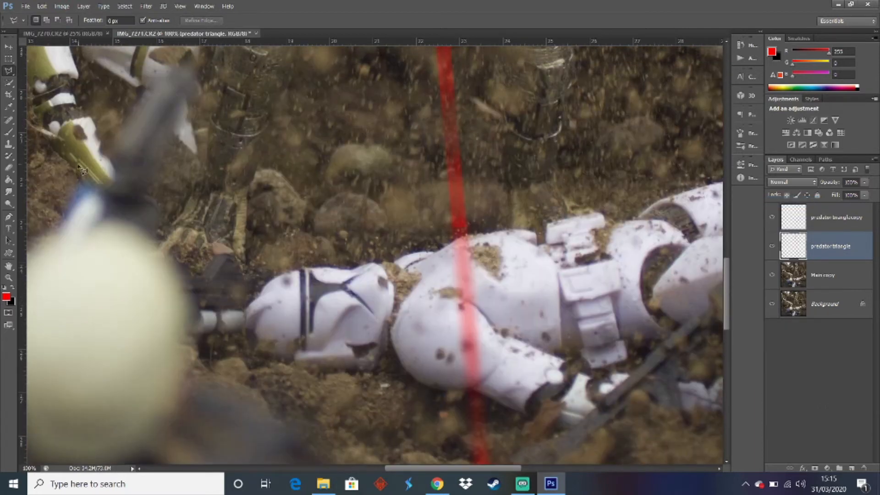
pyautogui.click(8, 191)
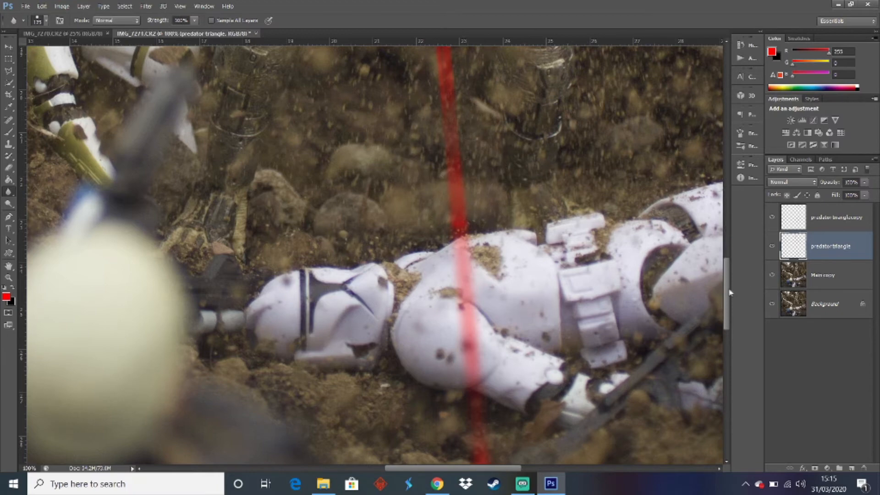
pyautogui.moveTo(726, 292)
pyautogui.mouseDown()
pyautogui.moveTo(720, 149)
pyautogui.moveTo(722, 298)
pyautogui.mouseUp()
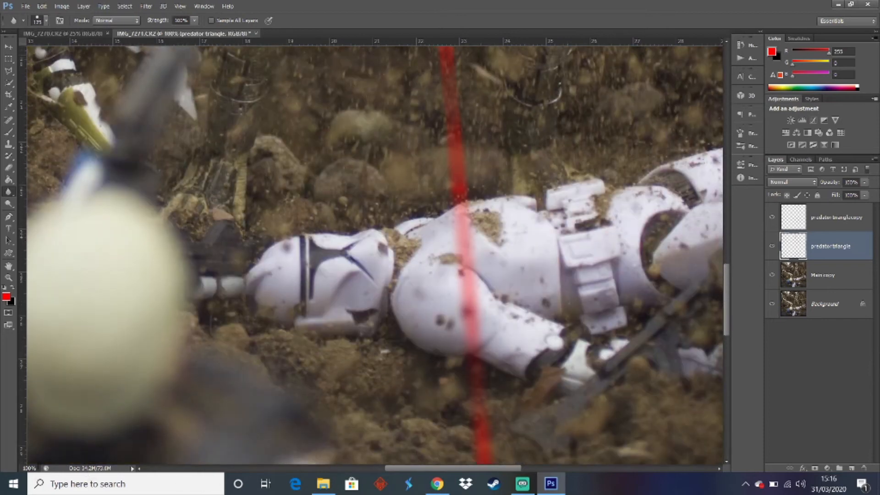
pyautogui.press('Return')
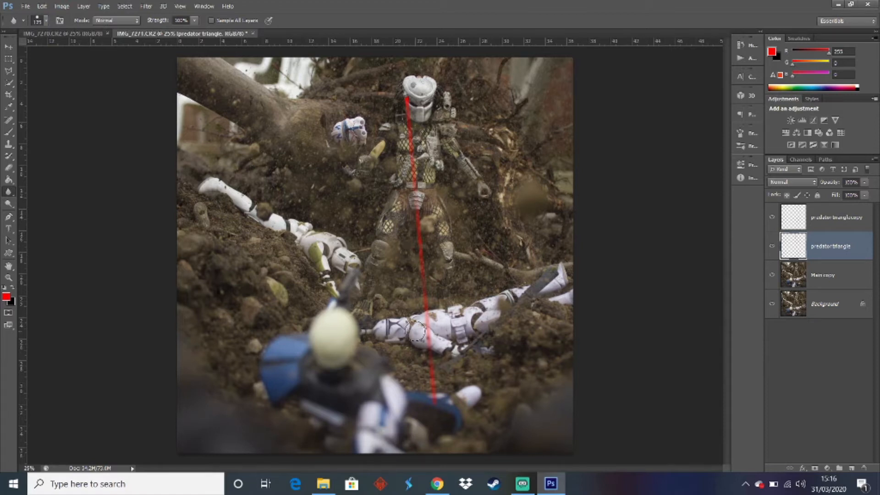
# Add a new empty layer directly above the Main copy layer
pyautogui.click(819, 283)
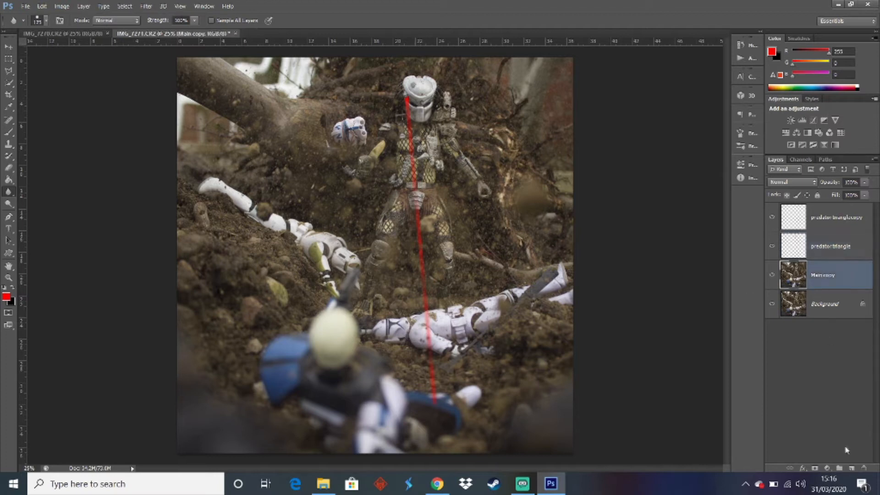
pyautogui.click(852, 469)
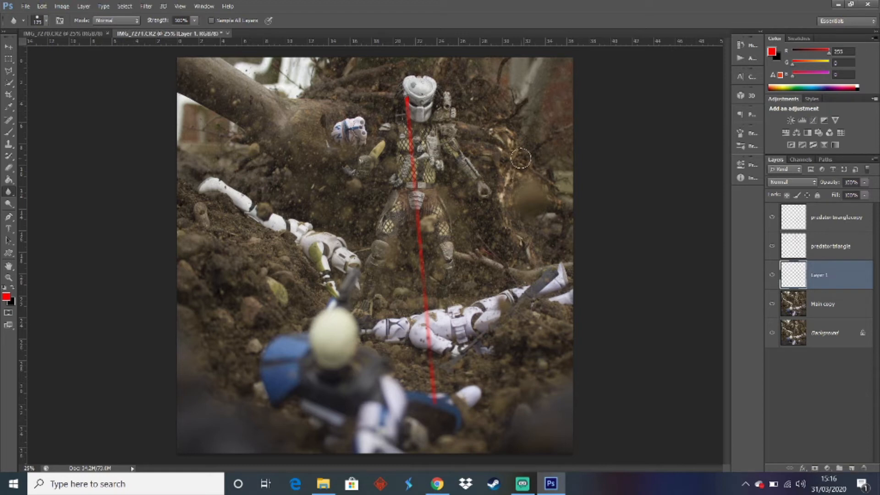
# Switch to Chrome, search Google Images for "predator", and look through the results for a mask reference
pyautogui.click(437, 484)
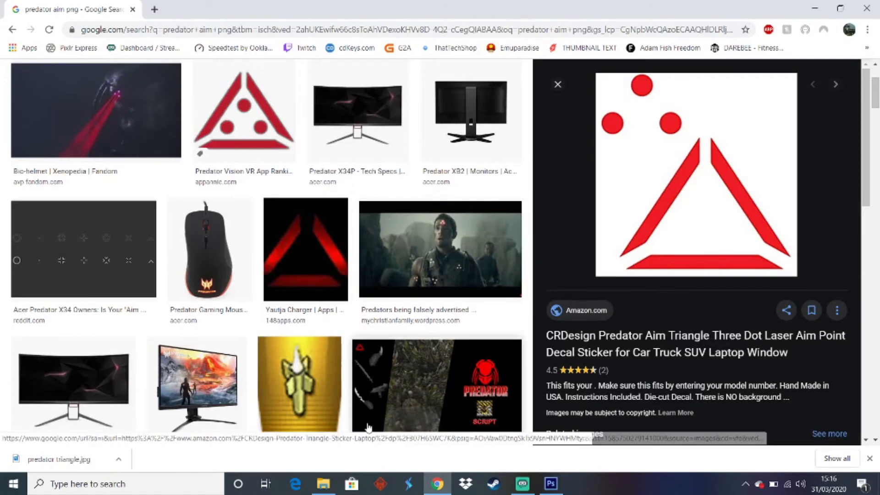
pyautogui.scroll(3, 368, 428)
pyautogui.moveTo(172, 85); pyautogui.dragTo(131, 85)
pyautogui.press('BackSpace')
pyautogui.press('BackSpace')
pyautogui.press('BackSpace')
pyautogui.press('Return')
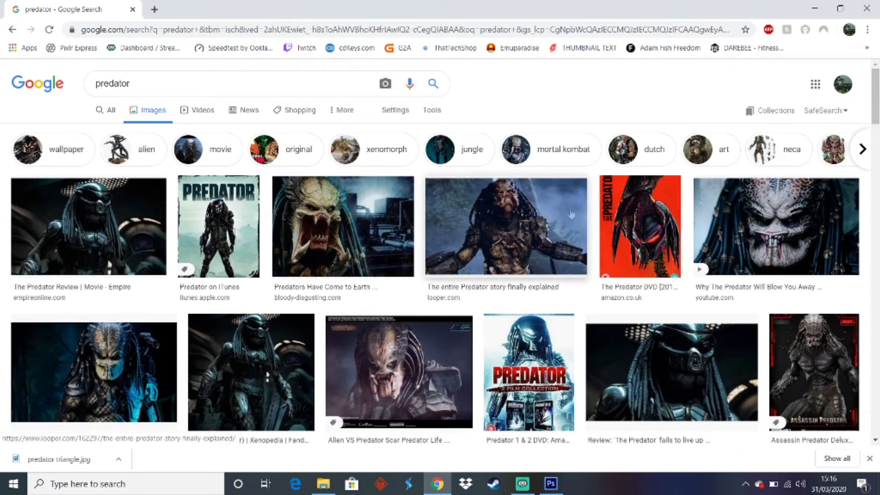
pyautogui.moveTo(876, 114); pyautogui.dragTo(877, 197)
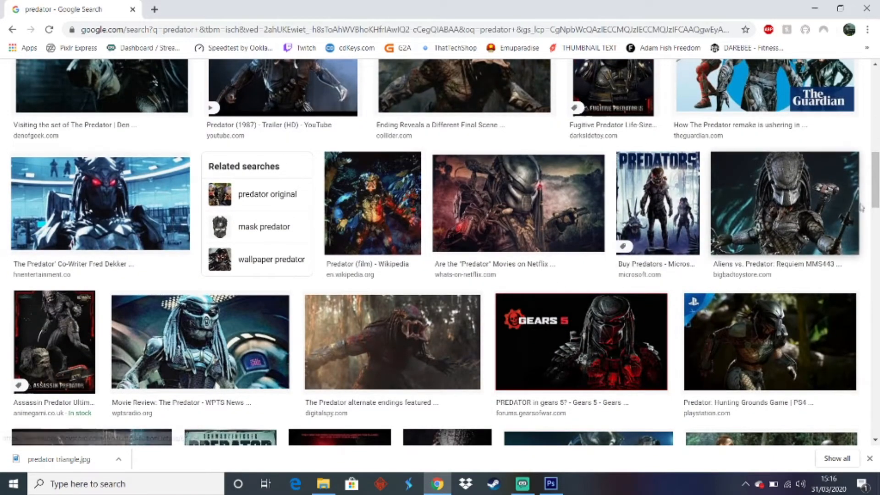
pyautogui.scroll(-10, 556, 284)
pyautogui.moveTo(878, 247); pyautogui.dragTo(874, 86)
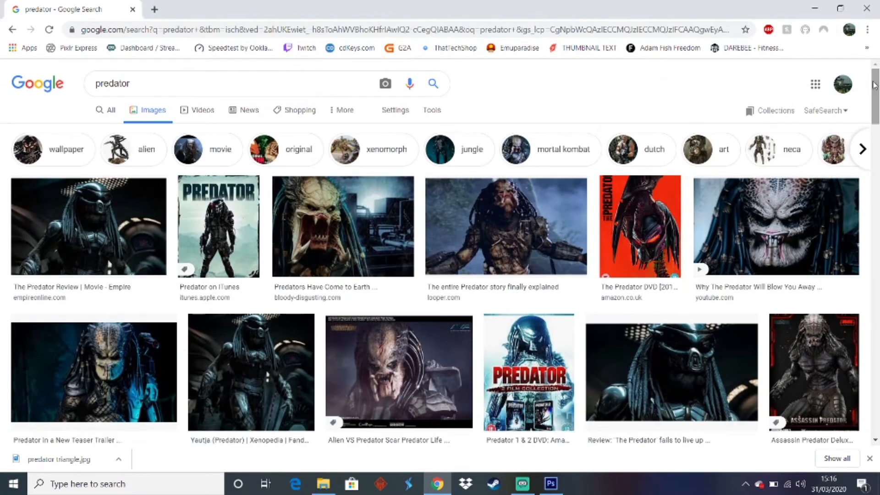
# Search Google Images for "predator helmet eye glow" and preview the Darth Maul custom motorcycle helmet result
pyautogui.click(213, 83)
pyautogui.write('helme')
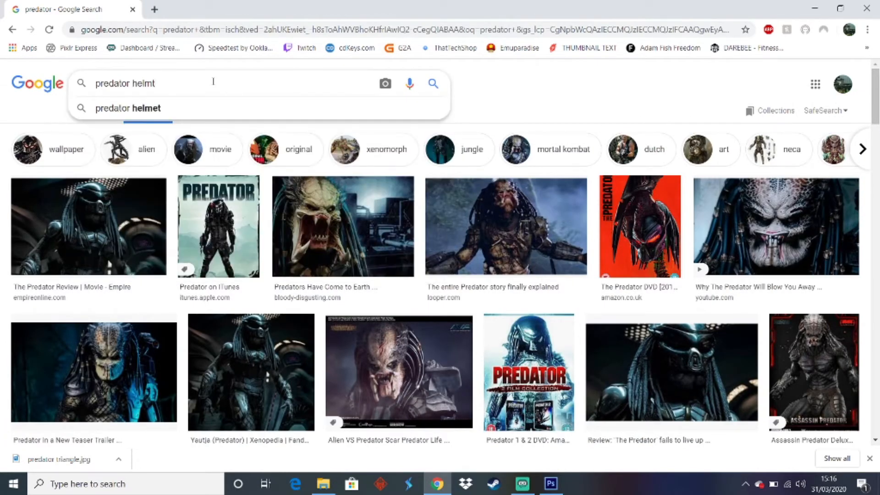
pyautogui.write('t eye glow')
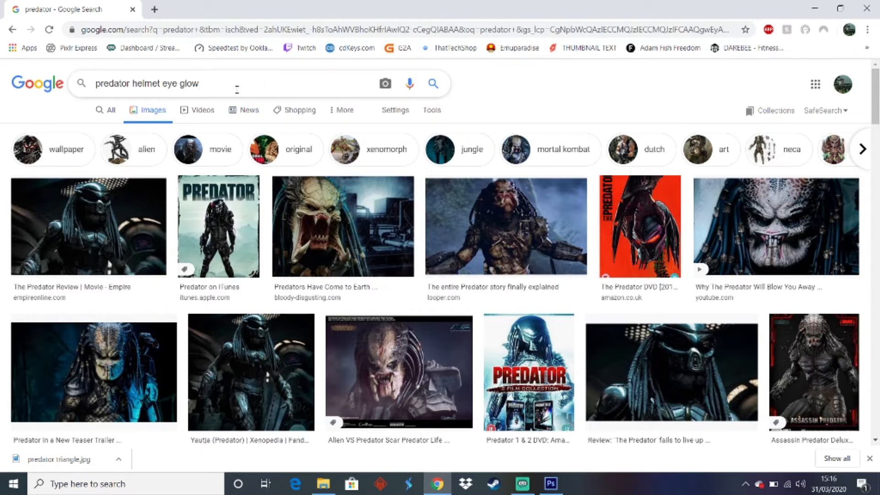
pyautogui.click(443, 85)
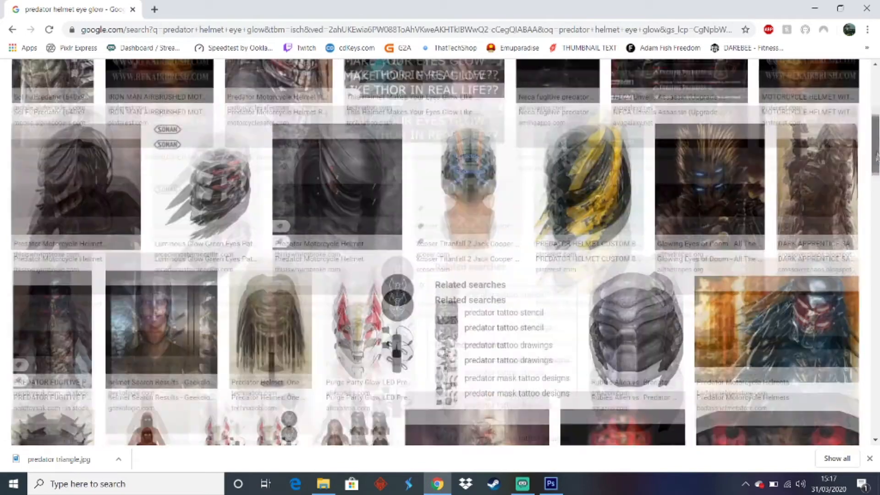
pyautogui.moveTo(876, 108); pyautogui.dragTo(876, 195)
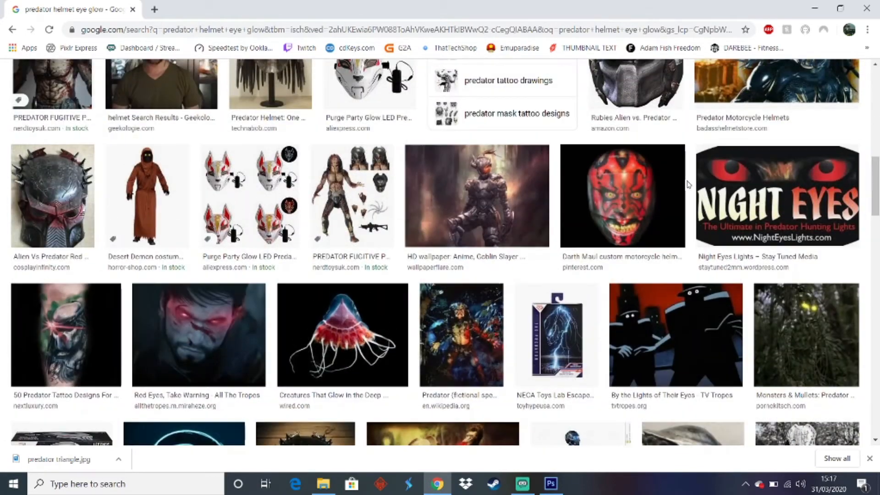
pyautogui.click(612, 198)
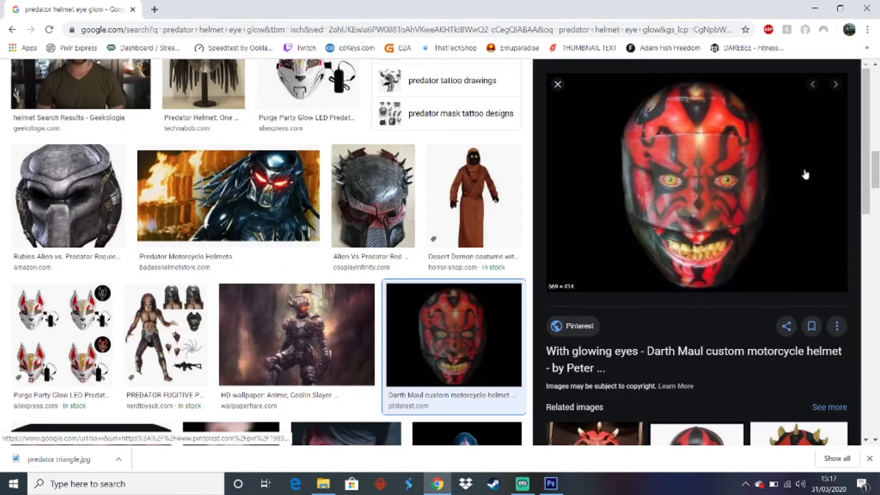
# Close the Darth Maul helmet preview, look back over the first image results and switch to Photoshop
pyautogui.click(558, 84)
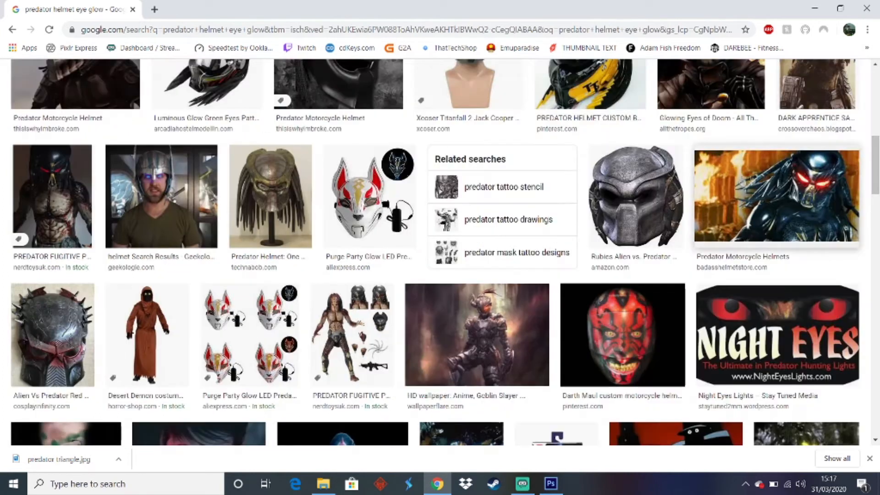
pyautogui.moveTo(877, 170); pyautogui.dragTo(877, 98)
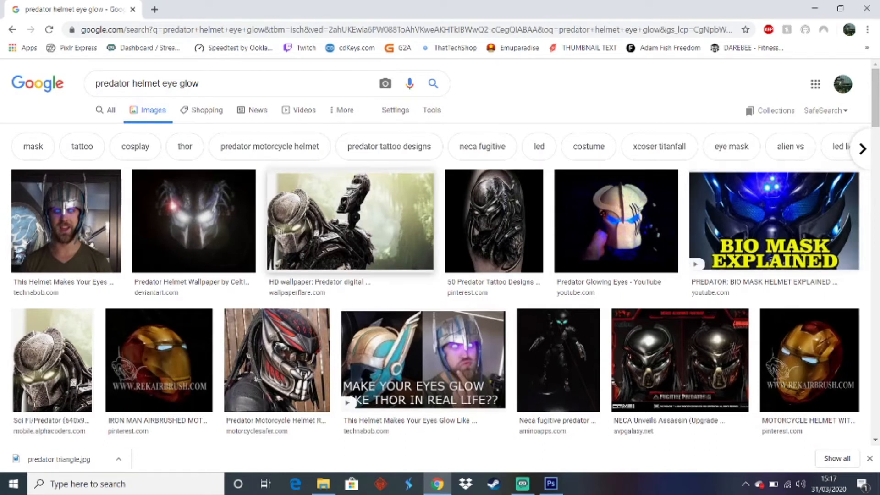
pyautogui.click(551, 484)
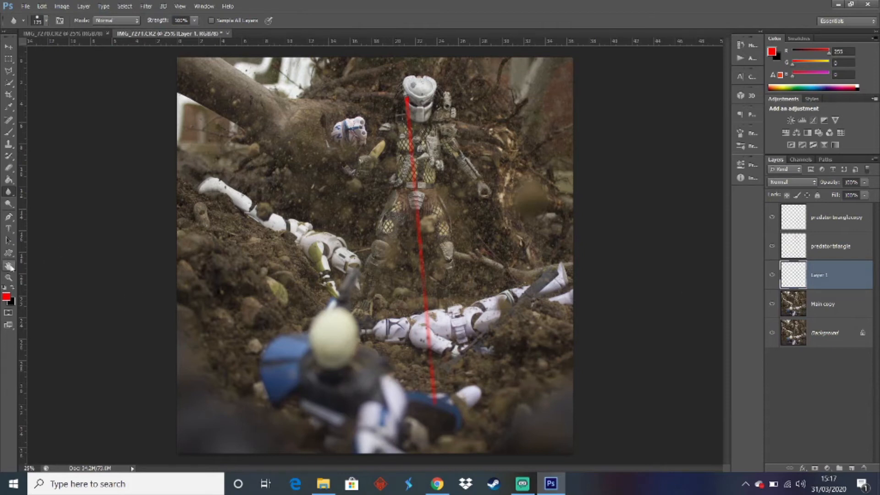
# Pick the Brush tool and shrink the brush to fit inside the eye openings of the Predator's mask
pyautogui.click(9, 277)
pyautogui.click(429, 105)
pyautogui.click(429, 106)
pyautogui.click(428, 105)
pyautogui.click(429, 106)
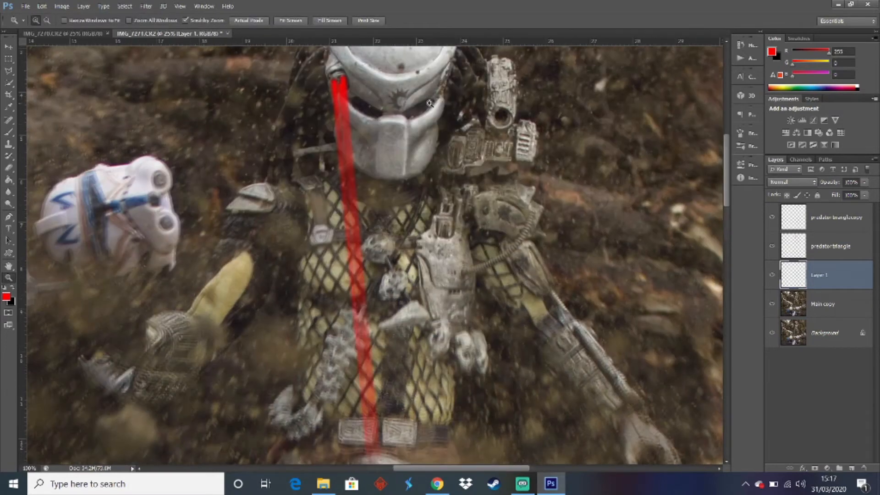
pyautogui.click(428, 105)
pyautogui.click(429, 105)
pyautogui.click(429, 104)
pyautogui.scroll(2, 478, 311)
pyautogui.scroll(-2, 479, 311)
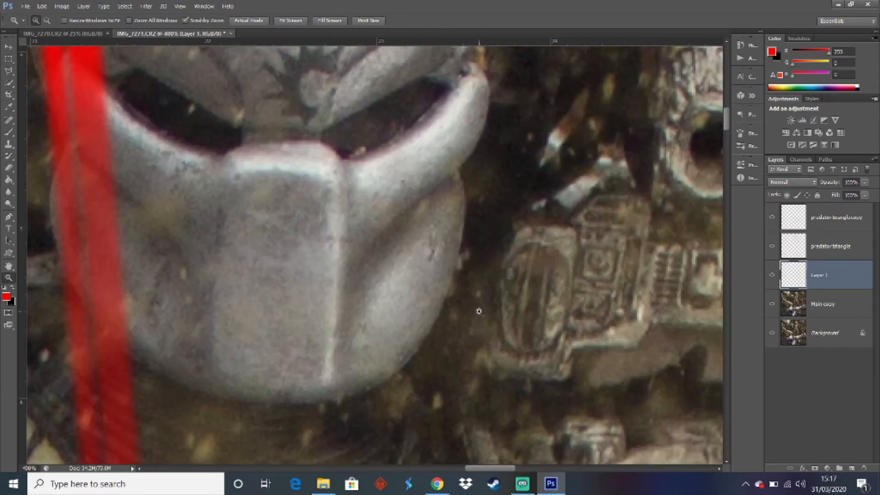
pyautogui.scroll(1, 479, 311)
pyautogui.scroll(1, 479, 311)
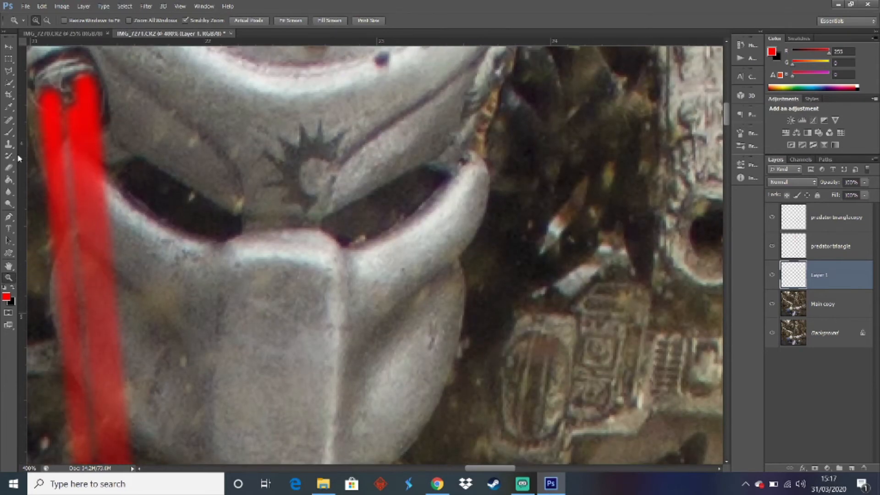
pyautogui.click(9, 132)
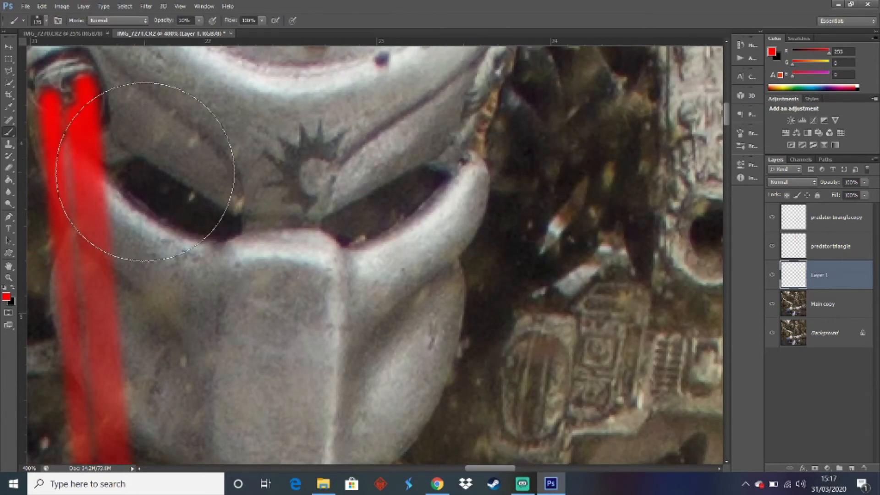
pyautogui.press('[')
pyautogui.press('[')
pyautogui.press('[')
pyautogui.press('[')
pyautogui.press('[')
pyautogui.press('[')
pyautogui.press('[')
pyautogui.press('[')
pyautogui.press('[')
pyautogui.press('[')
pyautogui.press('[')
pyautogui.press('[')
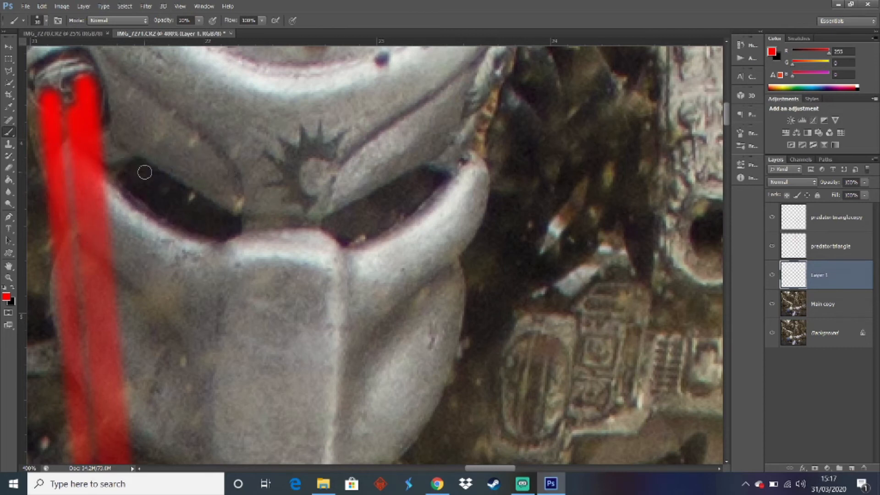
pyautogui.press(']')
# Set the painting colour to white and try a low-opacity brush stroke in the mask's eye nearest the laser
pyautogui.click(144, 171)
pyautogui.hotkey('ctrl', 'z')
pyautogui.click(4, 287)
pyautogui.press('x')
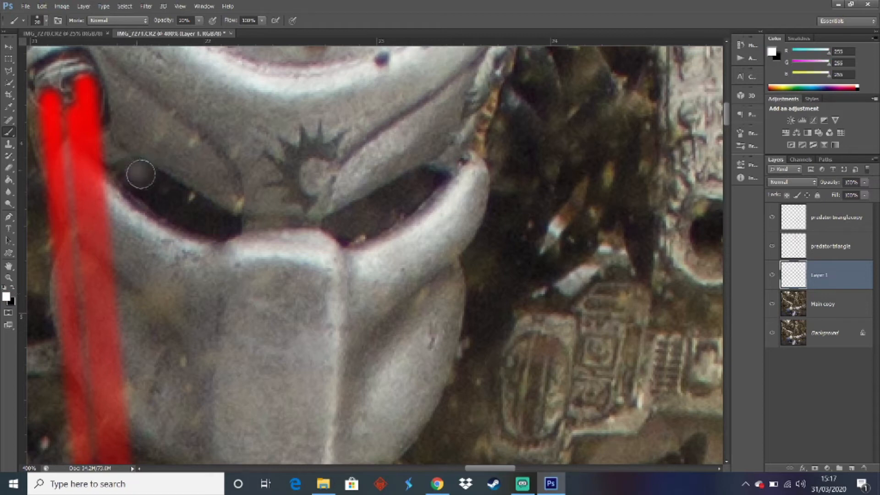
pyautogui.moveTo(141, 174); pyautogui.dragTo(188, 199)
pyautogui.hotkey('ctrl', 'z')
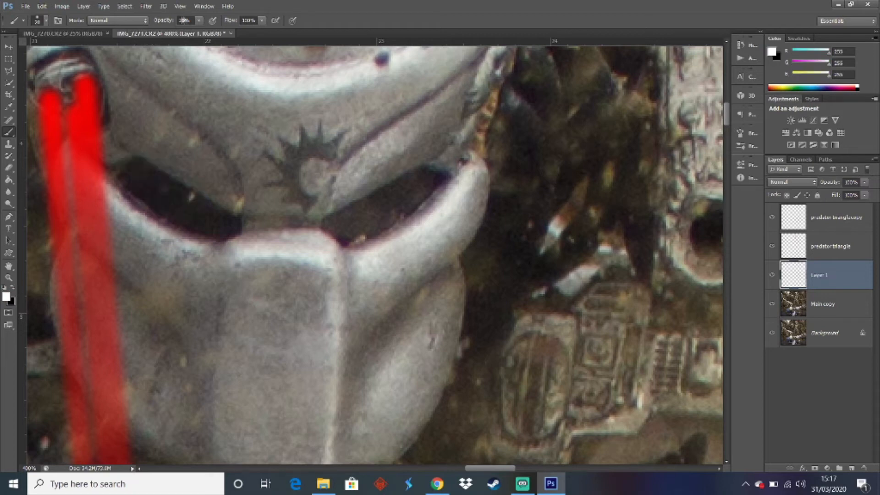
# Set the brush opacity to 100% and paint both eye openings of the Predator's mask solid white
pyautogui.click(184, 20)
pyautogui.write('100')
pyautogui.press('Return')
pyautogui.moveTo(120, 174)
pyautogui.mouseDown()
pyautogui.moveTo(194, 224)
pyautogui.moveTo(225, 233)
pyautogui.moveTo(233, 224)
pyautogui.moveTo(124, 169)
pyautogui.moveTo(230, 225)
pyautogui.mouseUp()
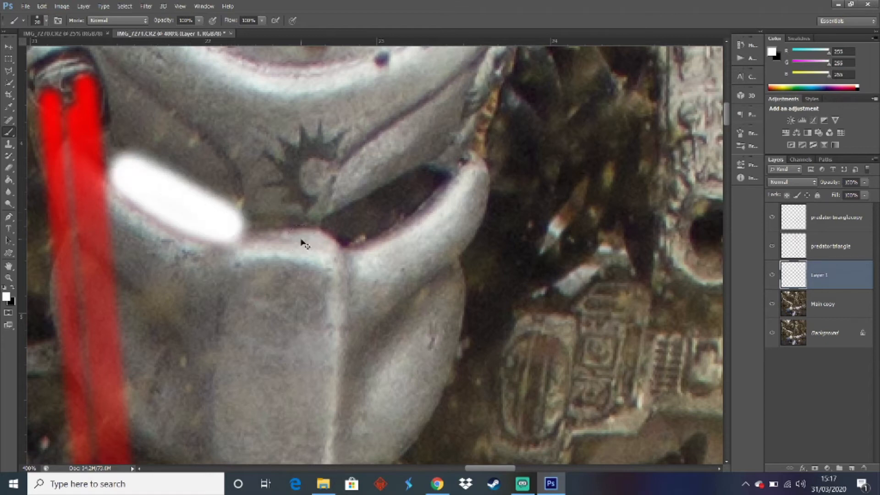
pyautogui.hotkey('ctrl', 'z')
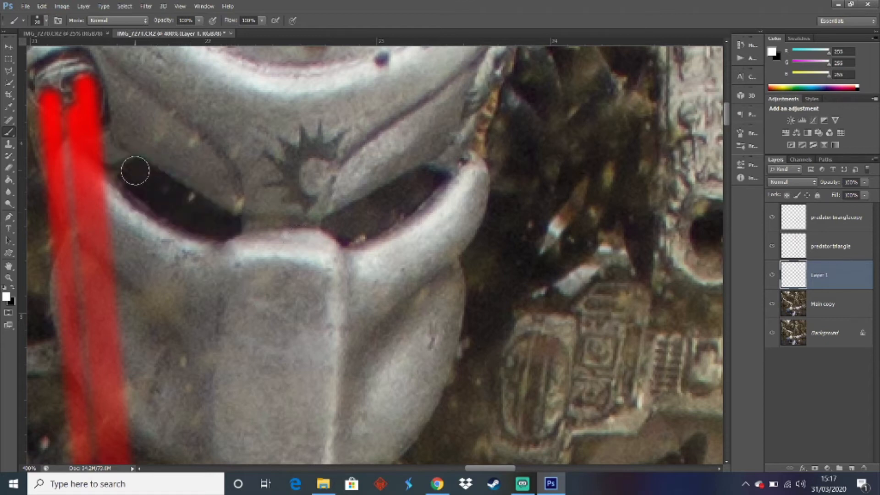
pyautogui.moveTo(135, 170)
pyautogui.mouseDown()
pyautogui.moveTo(166, 216)
pyautogui.moveTo(207, 236)
pyautogui.moveTo(235, 227)
pyautogui.moveTo(179, 209)
pyautogui.moveTo(138, 175)
pyautogui.moveTo(203, 218)
pyautogui.moveTo(128, 172)
pyautogui.mouseUp()
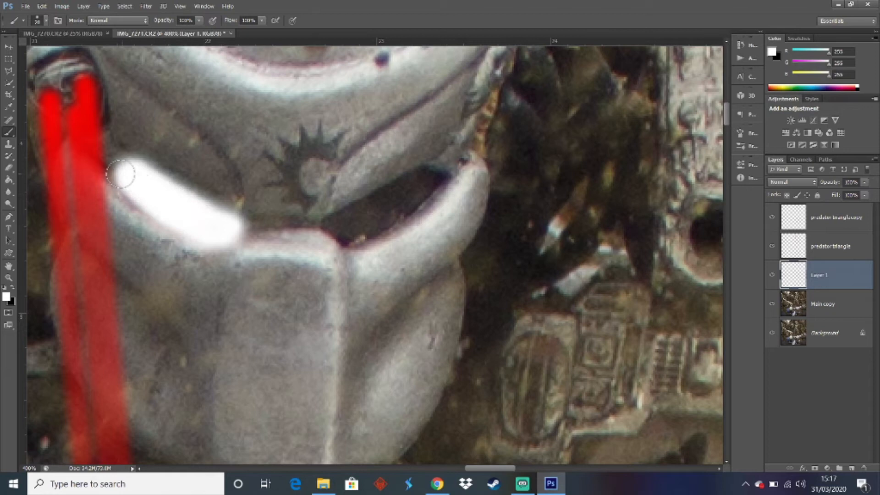
pyautogui.moveTo(337, 224)
pyautogui.mouseDown()
pyautogui.moveTo(352, 237)
pyautogui.moveTo(435, 182)
pyautogui.moveTo(428, 175)
pyautogui.moveTo(336, 222)
pyautogui.moveTo(434, 181)
pyautogui.mouseUp()
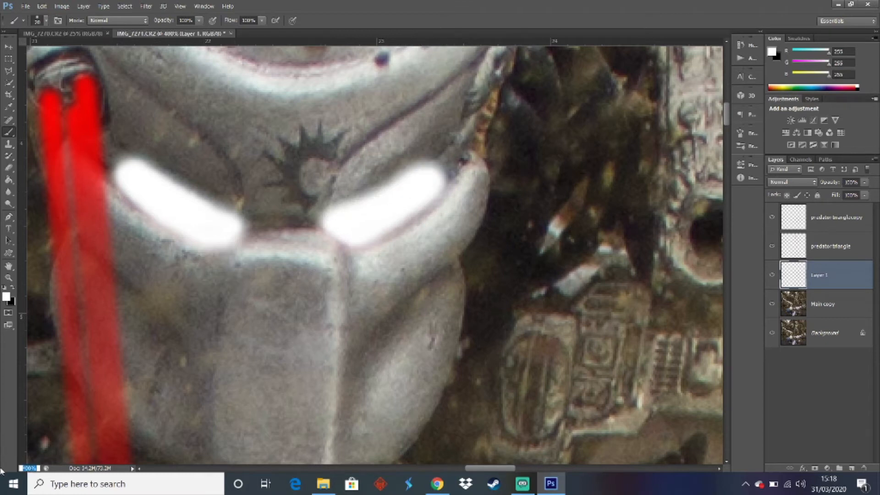
pyautogui.write('25')
pyautogui.press('Return')
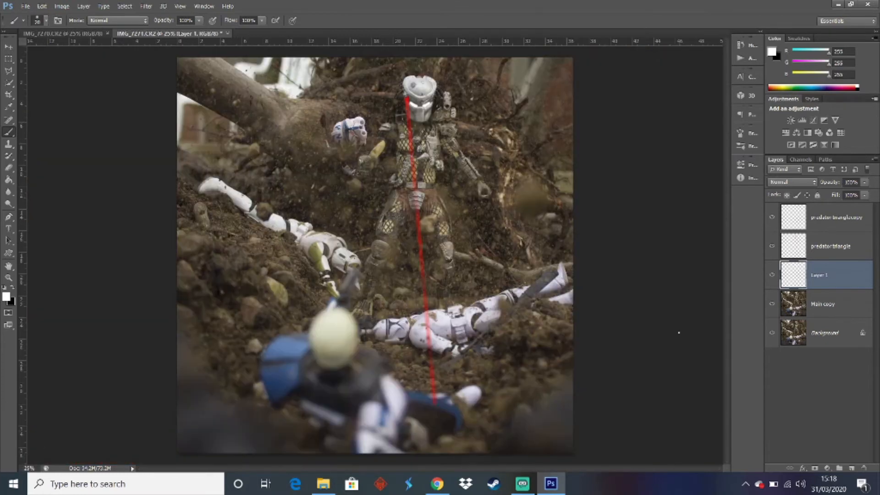
# Add an Outer Glow to the painted eyes with 100% opacity, 100% range, 16% spread and an increased size
pyautogui.click(801, 467)
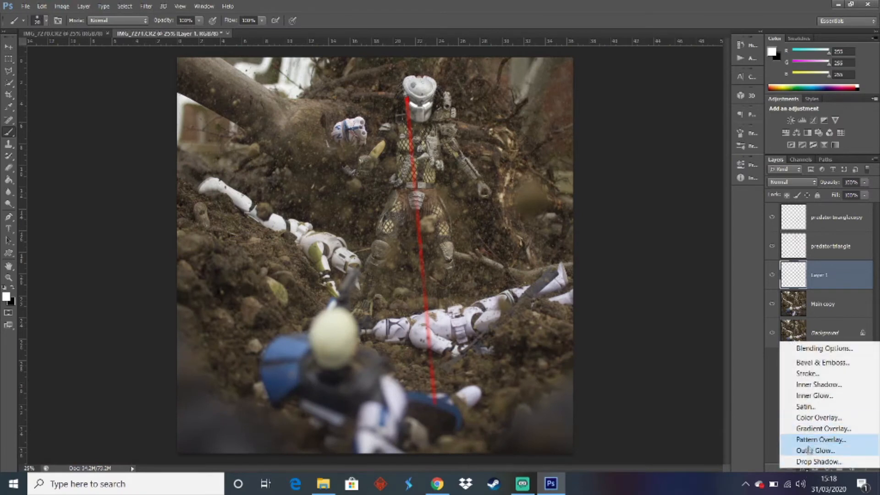
pyautogui.click(694, 360)
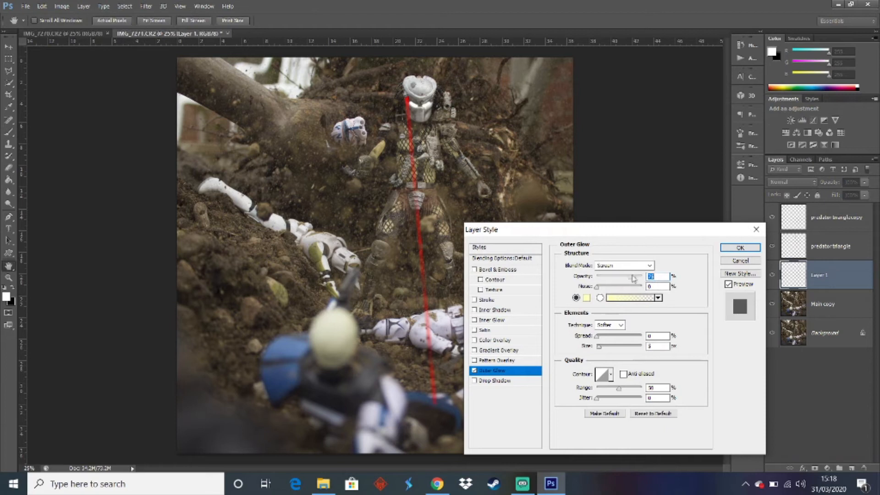
pyautogui.moveTo(631, 277); pyautogui.dragTo(643, 277)
pyautogui.moveTo(619, 393); pyautogui.dragTo(669, 403)
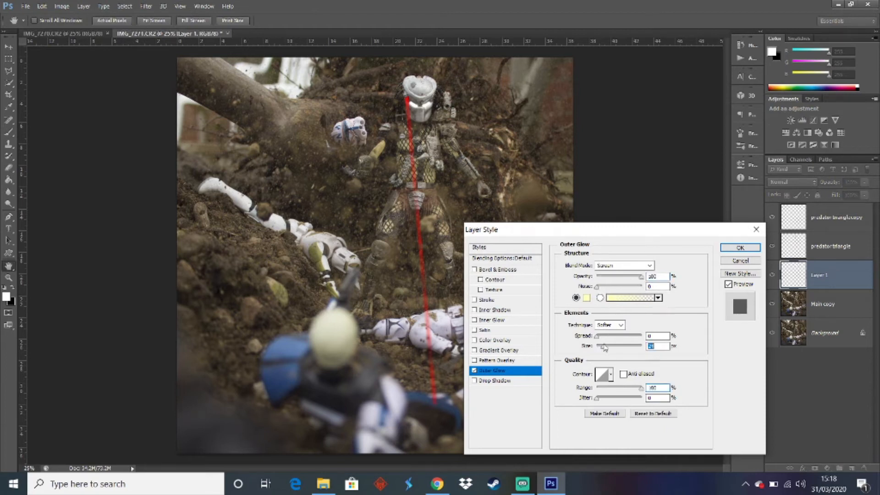
pyautogui.moveTo(597, 338); pyautogui.dragTo(603, 338)
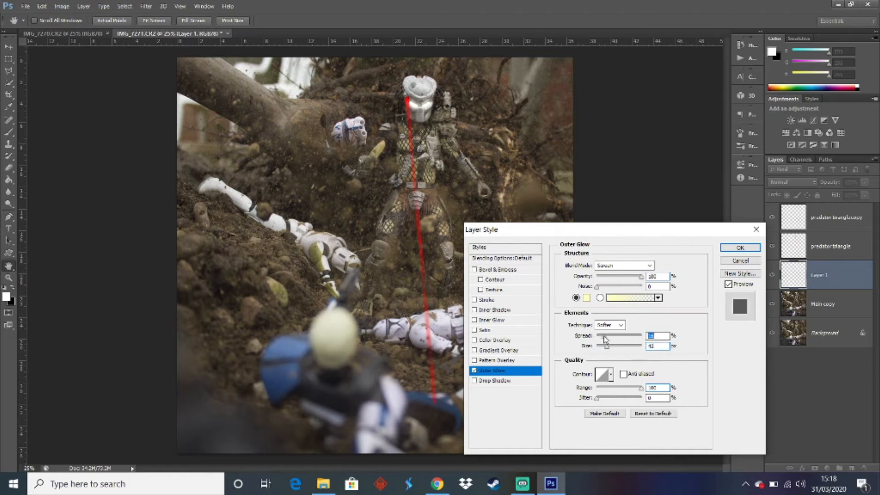
pyautogui.click(739, 248)
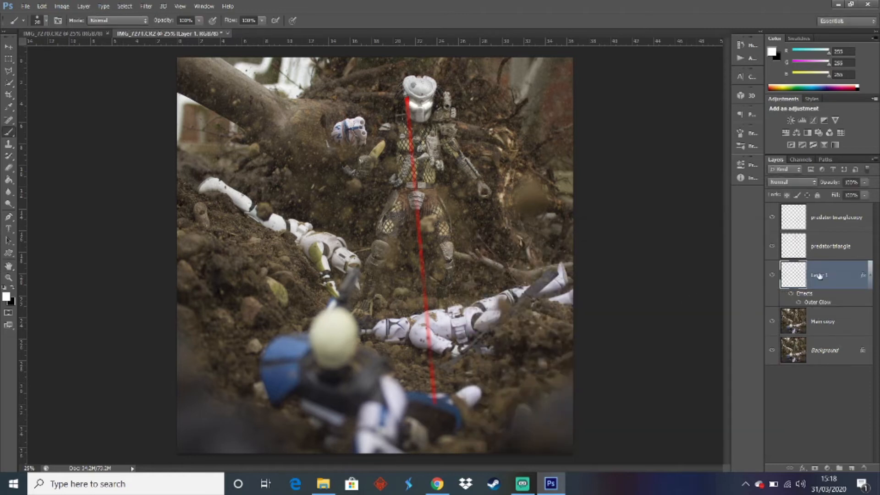
# Rename the eye layer to Pred Eye Glow and add a new empty layer directly above Main copy
pyautogui.doubleClick(819, 275)
pyautogui.press('Return')
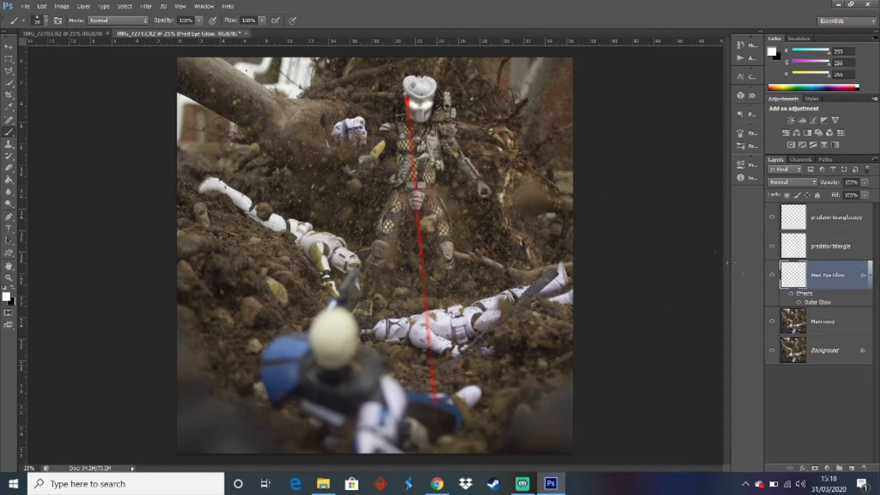
pyautogui.click(834, 327)
pyautogui.click(852, 468)
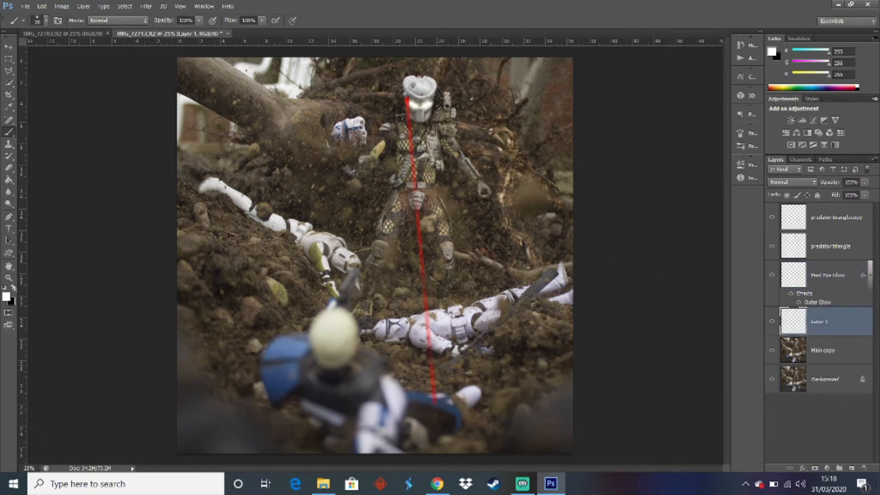
# Enlarge the brush and paint a soft white dot in the muzzle of the Predator's shoulder cannon
pyautogui.click(9, 278)
pyautogui.moveTo(457, 102); pyautogui.dragTo(446, 104)
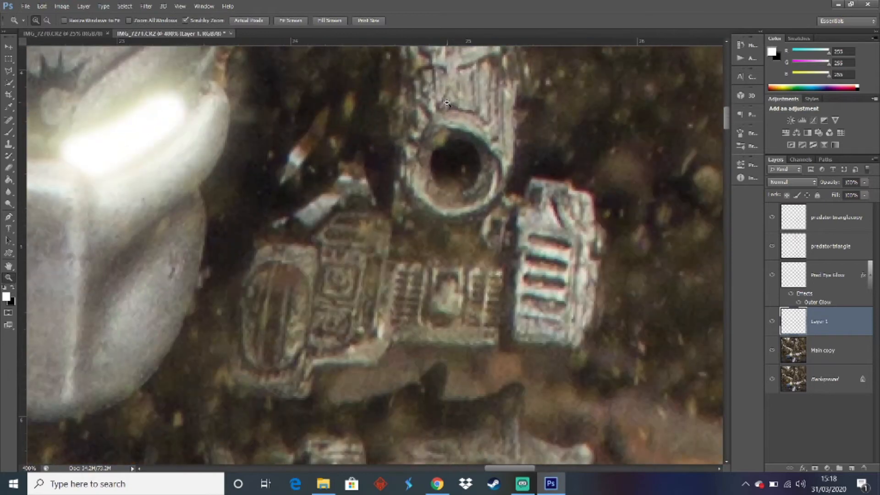
pyautogui.click(8, 132)
pyautogui.press(']')
pyautogui.press(']')
pyautogui.press(']')
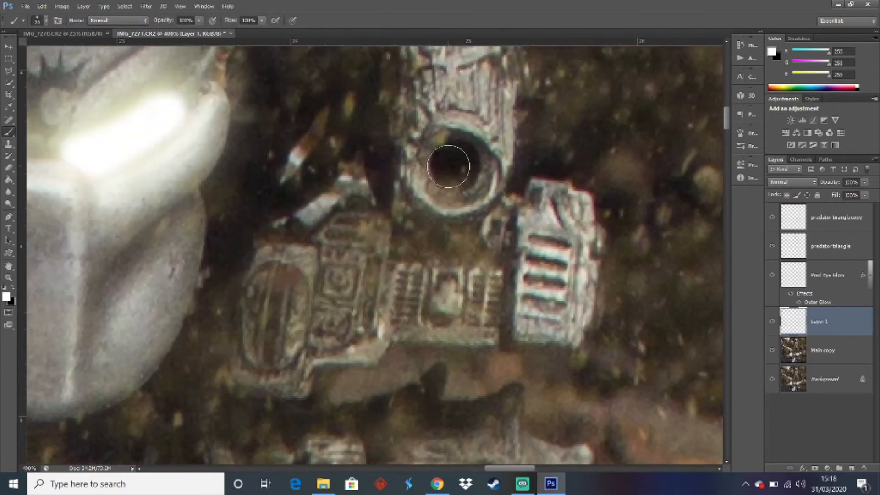
pyautogui.click(455, 165)
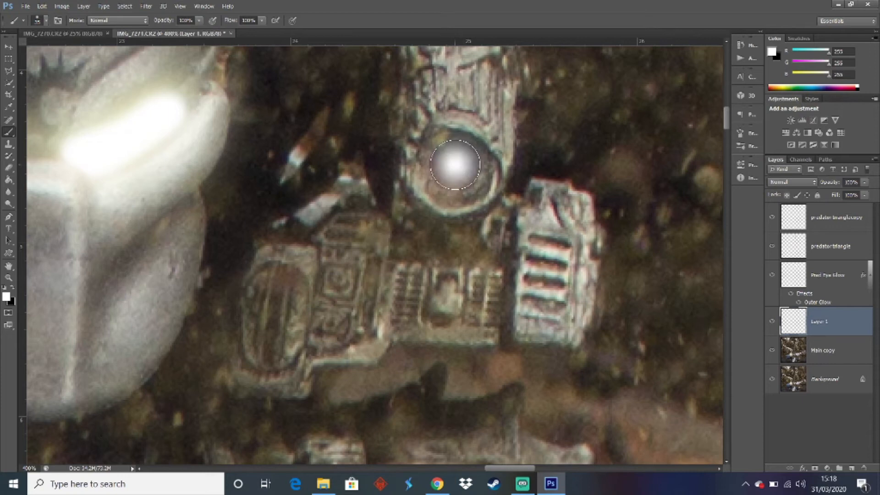
pyautogui.click(455, 165)
pyautogui.click(455, 165)
pyautogui.click(455, 165)
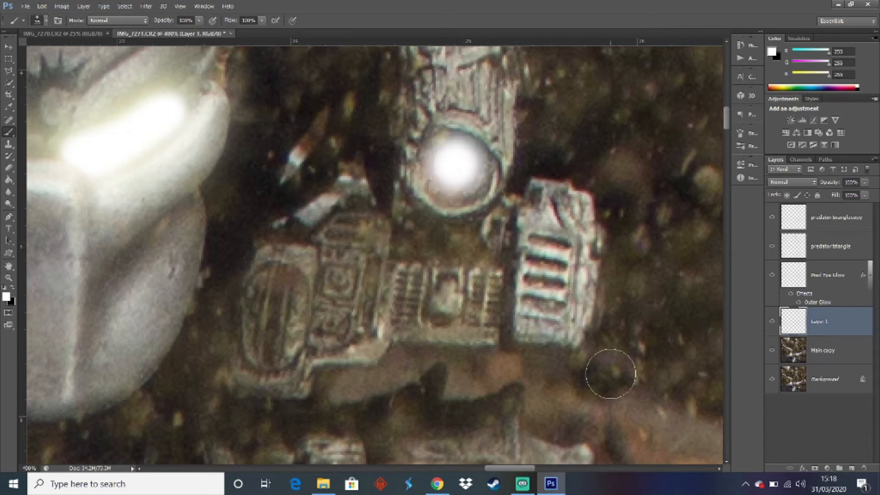
# Copy the layer style of Pred Eye Glow onto the new layer holding the cannon's white dot
pyautogui.click(802, 468)
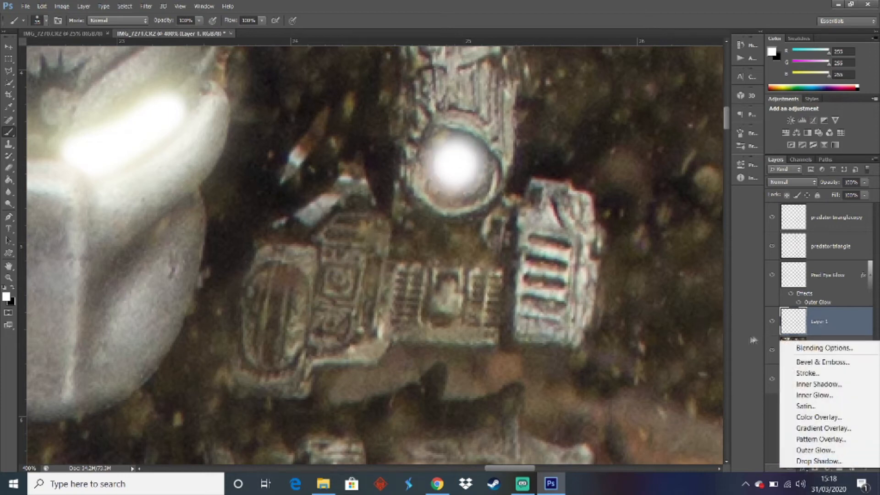
pyautogui.click(754, 341)
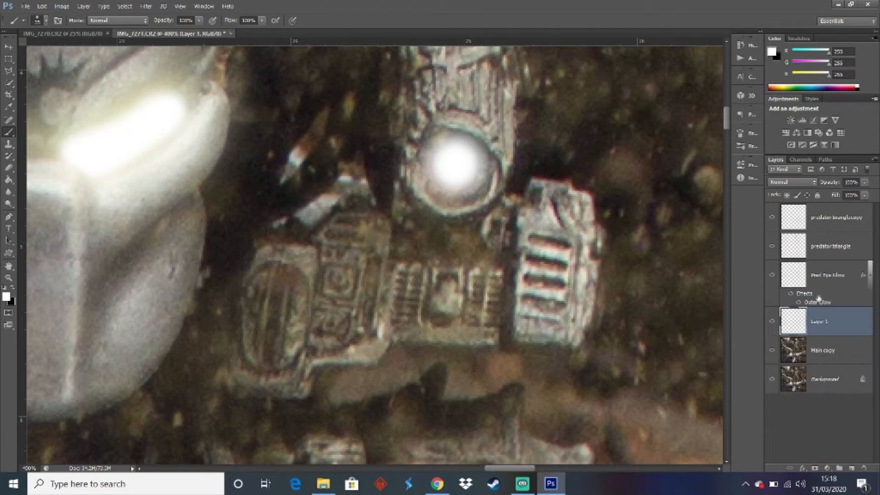
pyautogui.rightClick(818, 298)
pyautogui.click(710, 254)
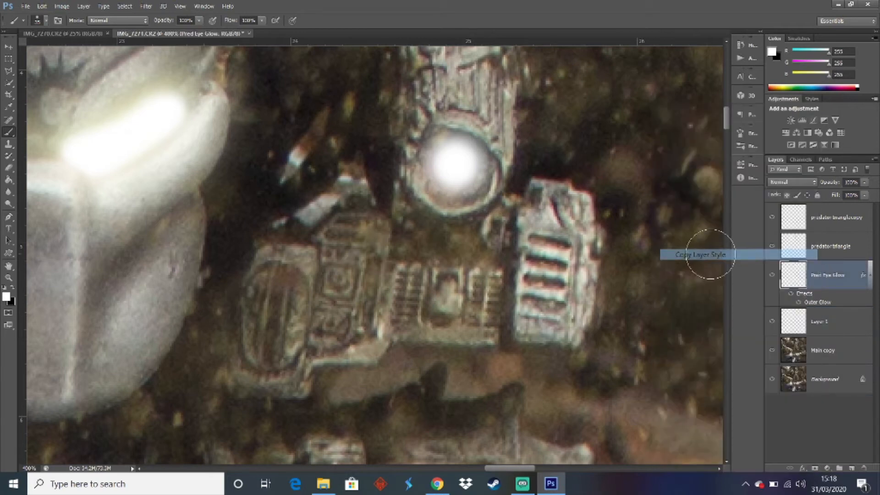
pyautogui.rightClick(819, 323)
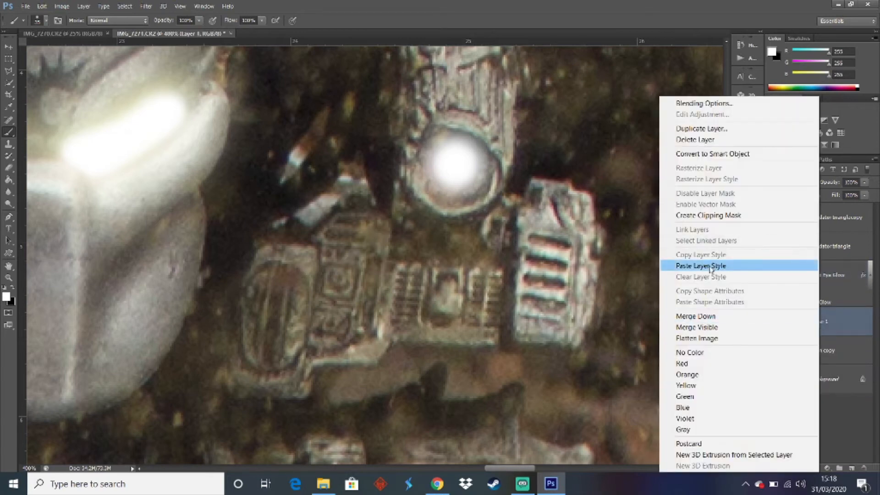
pyautogui.click(709, 266)
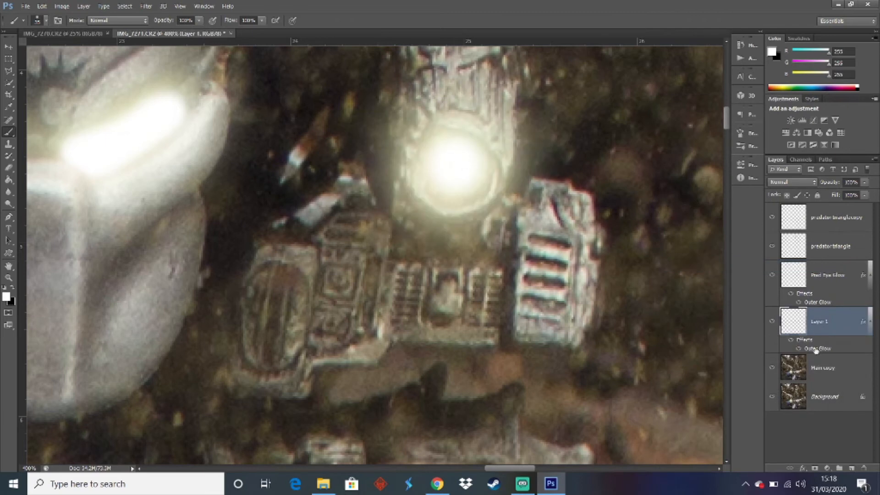
# Change the cannon dot's Outer Glow colour to bright blue 00b4ff and set the view to 25%
pyautogui.doubleClick(816, 349)
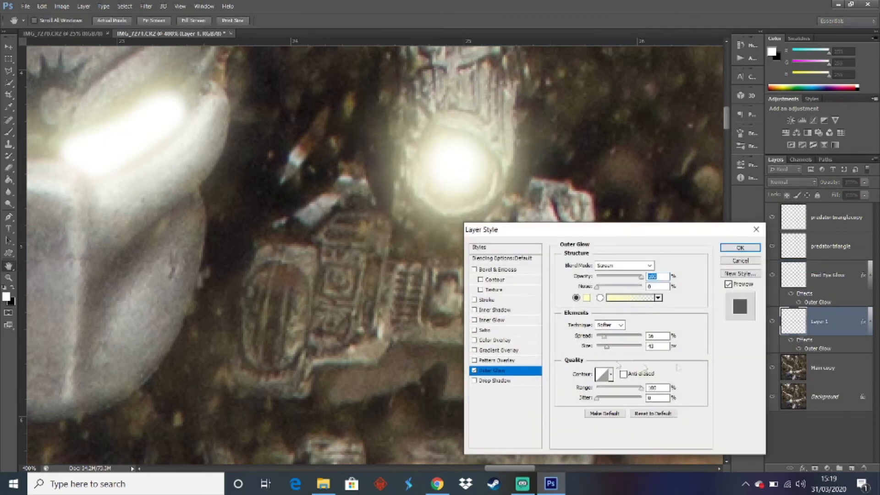
pyautogui.click(585, 298)
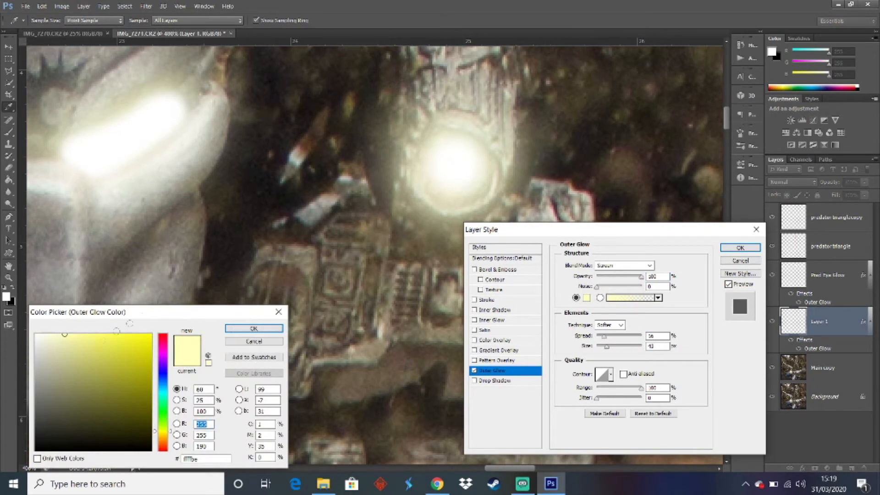
pyautogui.click(151, 335)
pyautogui.moveTo(163, 378)
pyautogui.mouseDown()
pyautogui.moveTo(164, 364)
pyautogui.moveTo(168, 388)
pyautogui.mouseUp()
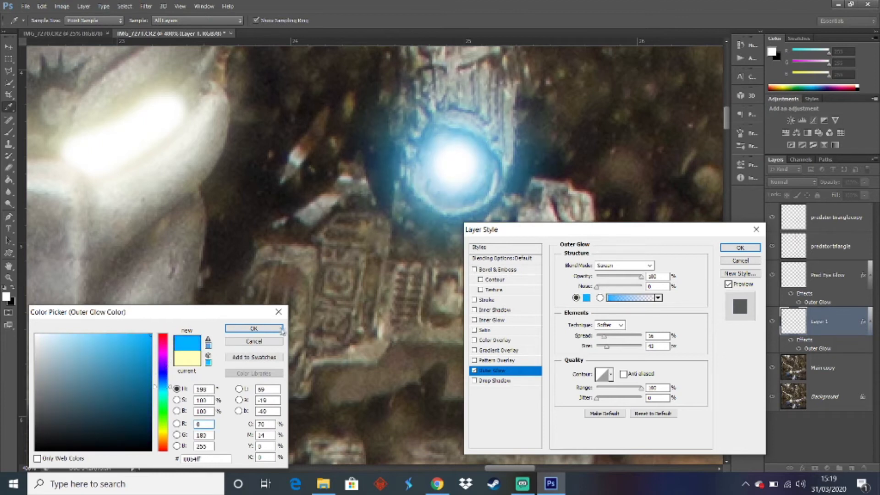
pyautogui.click(253, 329)
pyautogui.click(740, 247)
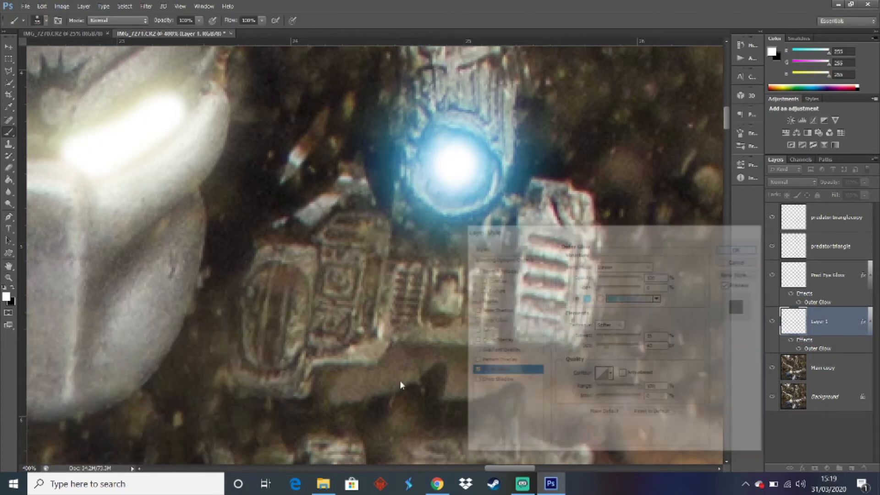
pyautogui.click(28, 467)
pyautogui.write('25')
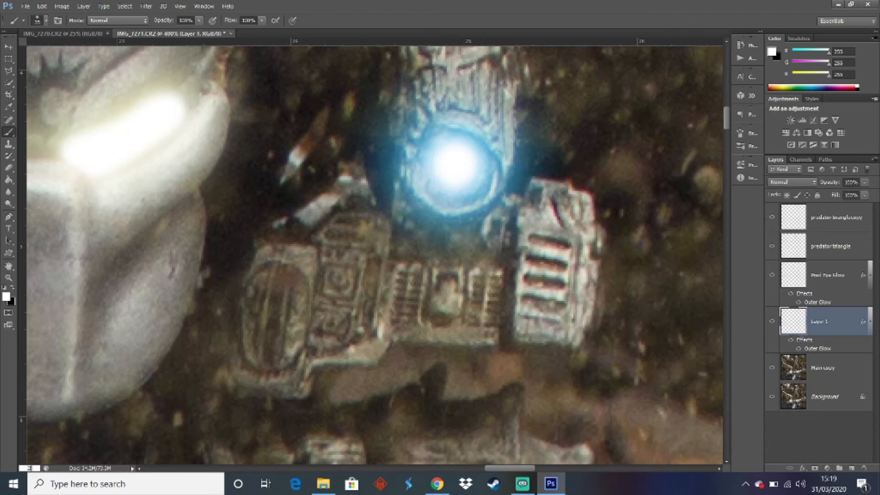
pyautogui.press('Return')
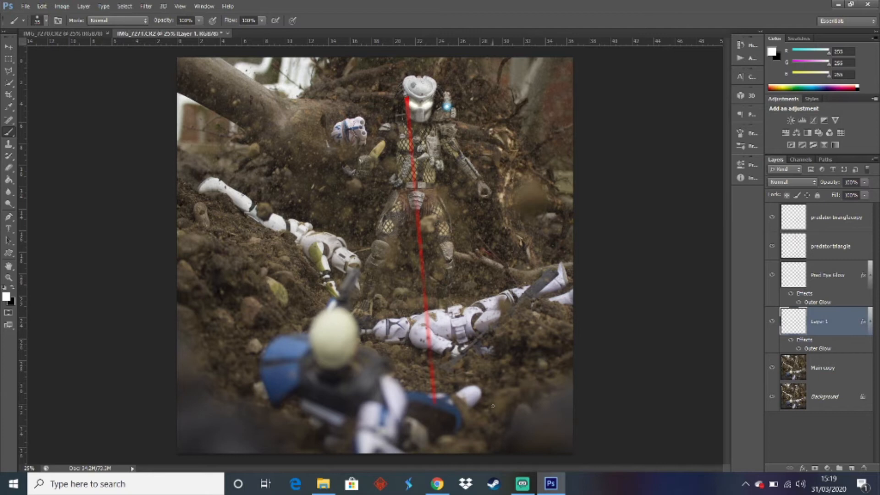
# Merge the predator triangle and predator triangle copy layers into one laser layer
pyautogui.click(830, 248)
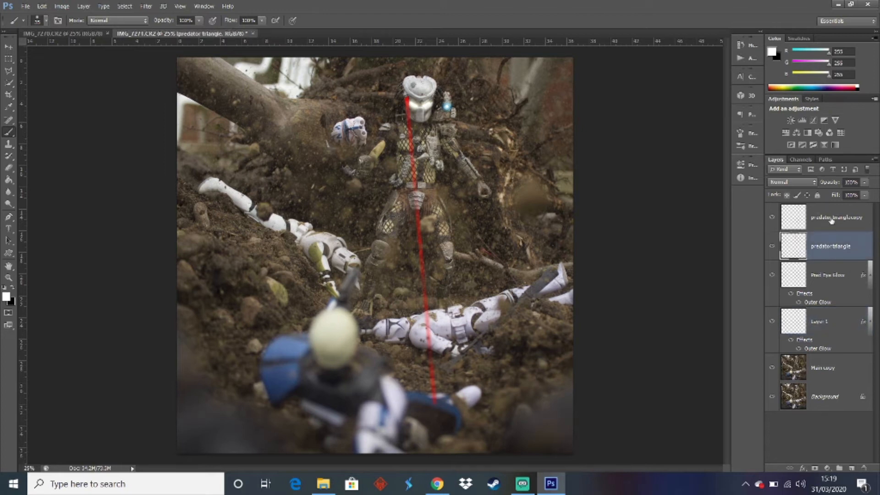
pyautogui.click(832, 219)
pyautogui.keyDown('ctrl'); pyautogui.click(830, 243); pyautogui.keyUp('ctrl')
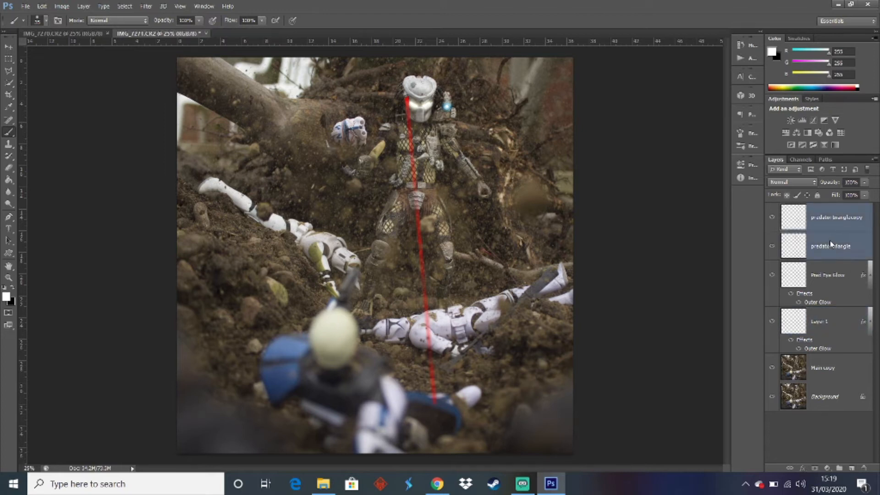
pyautogui.rightClick(830, 244)
pyautogui.click(721, 317)
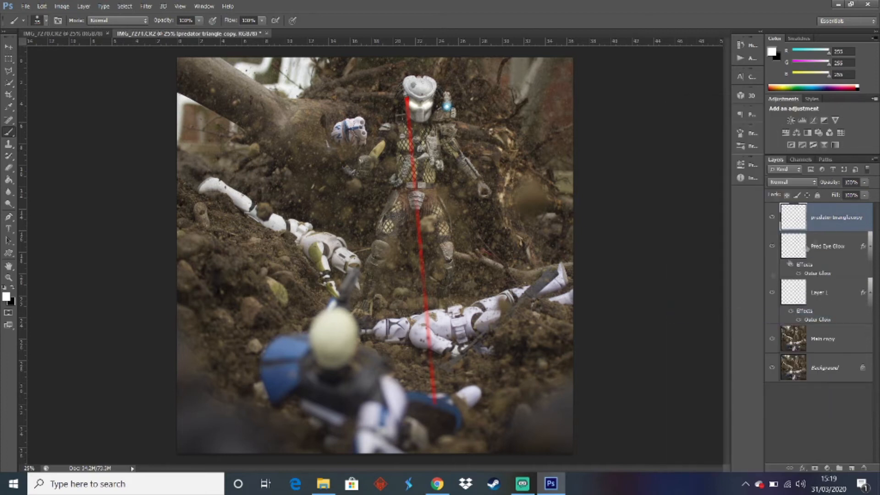
# Paste the copied glow style onto the merged laser layer and set its Outer Glow colour to red ff0000
pyautogui.rightClick(823, 219)
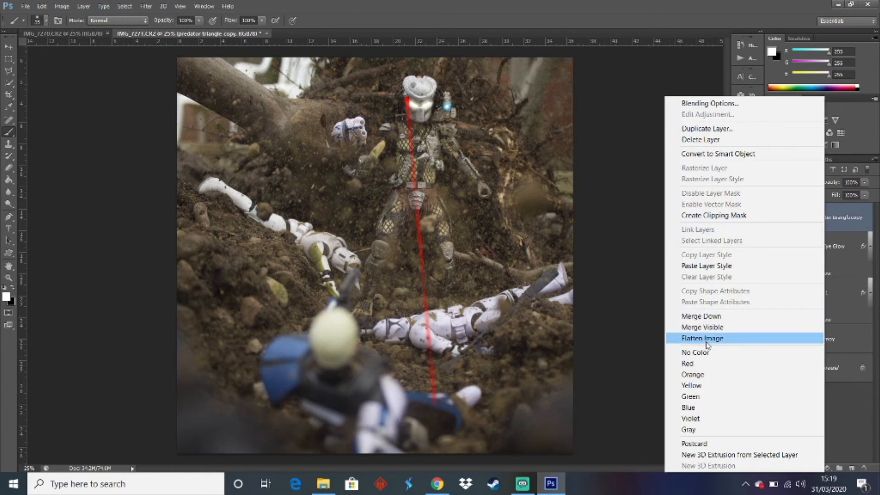
pyautogui.click(714, 267)
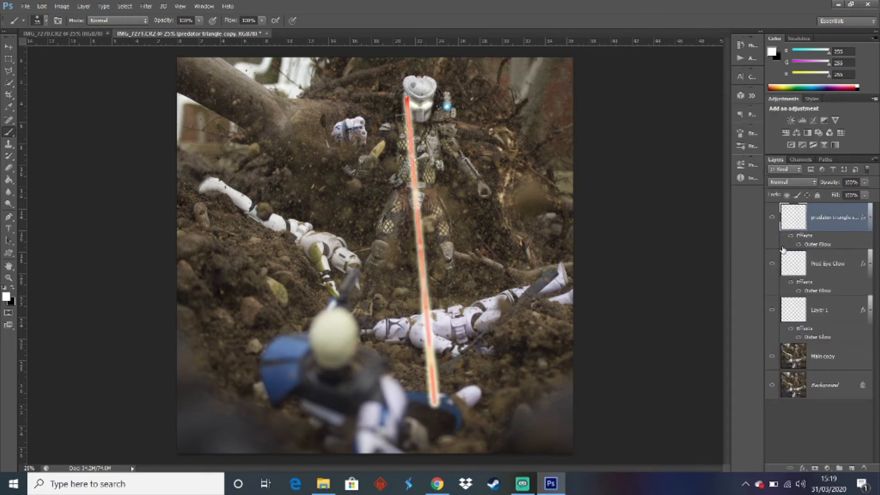
pyautogui.doubleClick(807, 247)
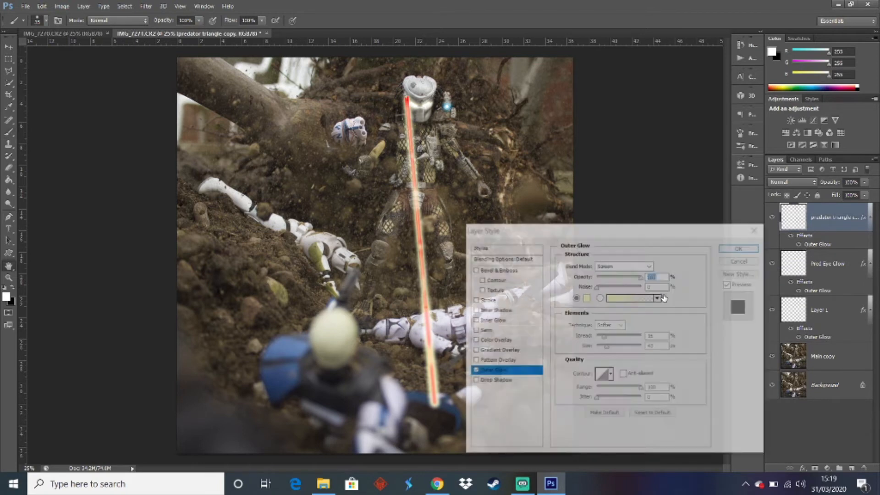
pyautogui.click(587, 297)
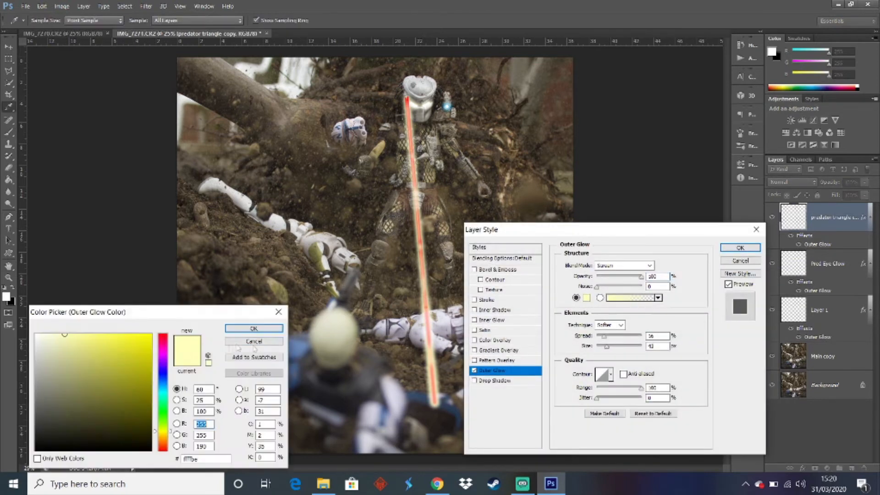
pyautogui.moveTo(169, 347); pyautogui.dragTo(158, 328)
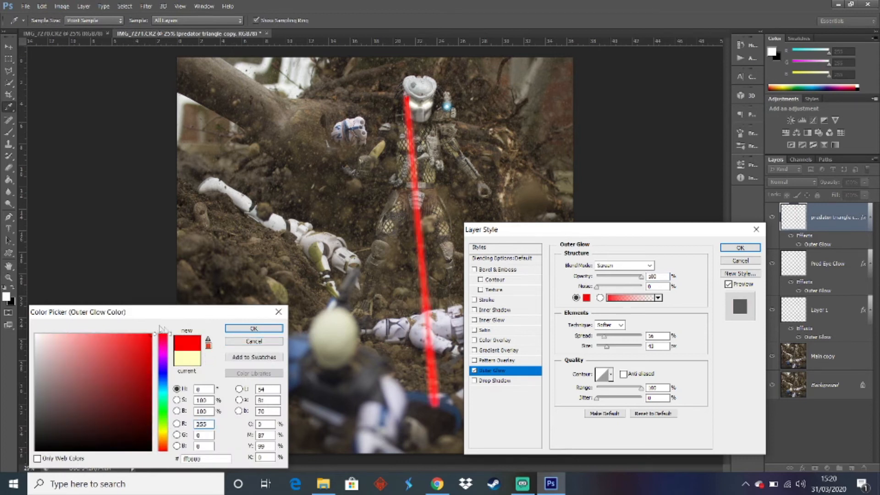
pyautogui.click(254, 328)
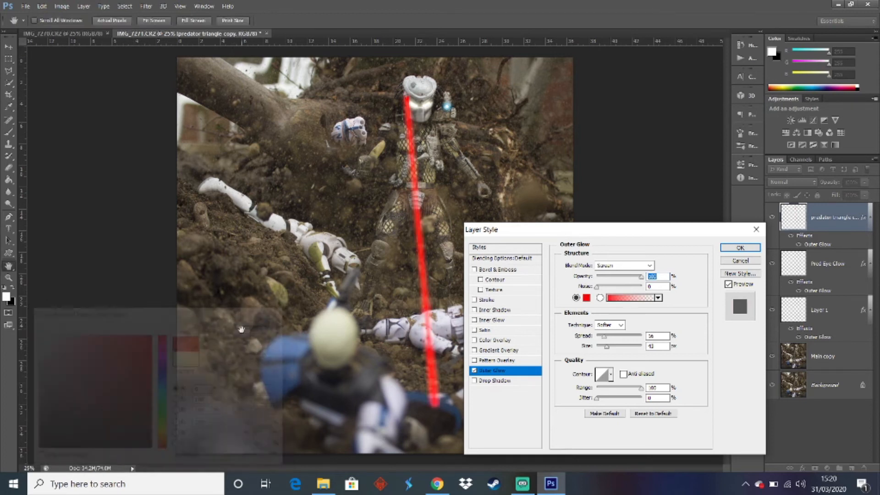
pyautogui.click(753, 248)
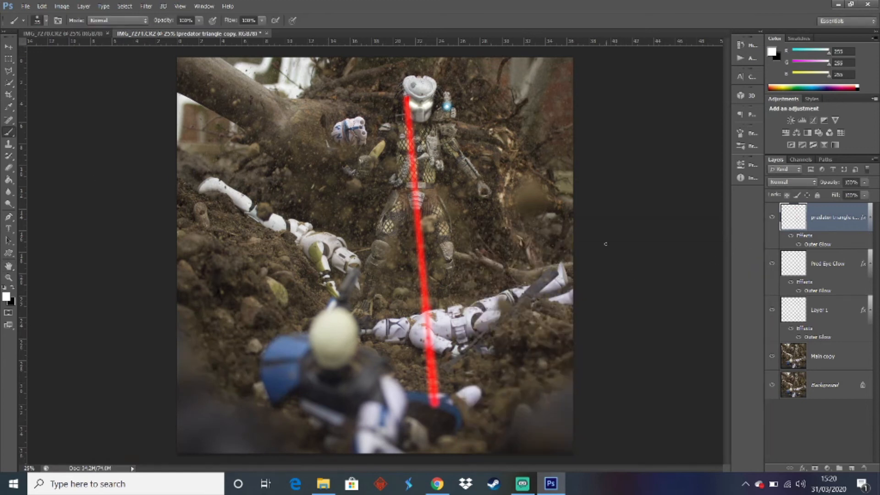
# Add a layer mask to the laser layer and paint across its middle with a large black brush at 50% opacity
pyautogui.click(815, 468)
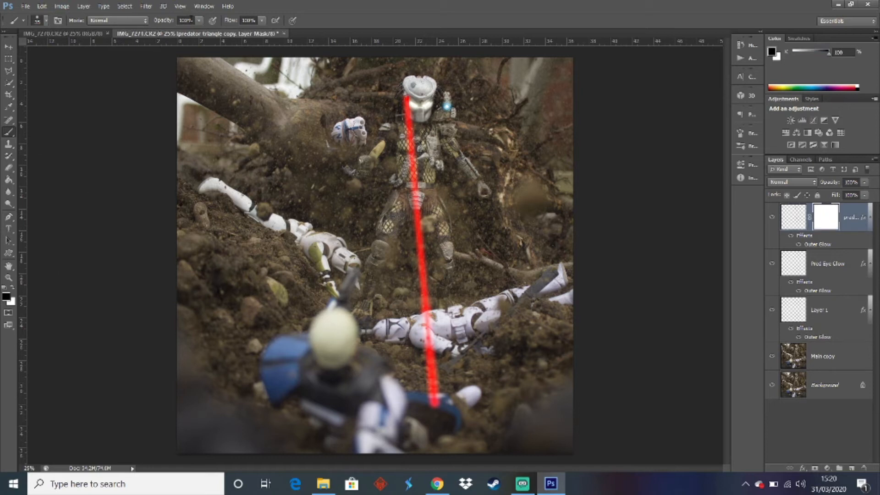
pyautogui.moveTo(191, 20); pyautogui.dragTo(132, 26)
pyautogui.write('50')
pyautogui.press('Return')
pyautogui.press(']')
pyautogui.press(']')
pyautogui.press(']')
pyautogui.press(']')
pyautogui.press(']')
pyautogui.press(']')
pyautogui.press(']')
pyautogui.press(']')
pyautogui.press(']')
pyautogui.press(']')
pyautogui.press(']')
pyautogui.press(']')
pyautogui.press(']')
pyautogui.press(']')
pyautogui.press(']')
pyautogui.press(']')
pyautogui.press(']')
pyautogui.press(']')
pyautogui.moveTo(592, 252)
pyautogui.mouseDown()
pyautogui.moveTo(394, 229)
pyautogui.moveTo(493, 138)
pyautogui.mouseUp()
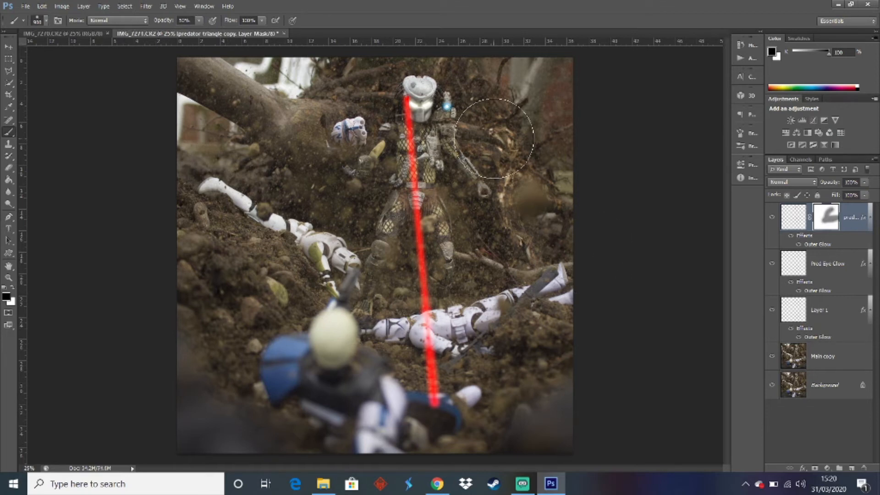
pyautogui.moveTo(536, 211)
pyautogui.mouseDown()
pyautogui.moveTo(358, 220)
pyautogui.moveTo(563, 197)
pyautogui.mouseUp()
pyautogui.moveTo(542, 258); pyautogui.dragTo(682, 213)
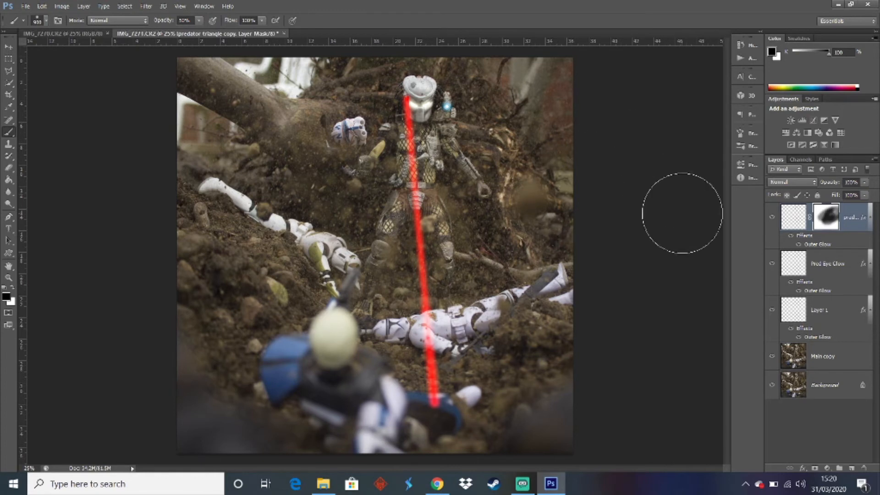
# Add a new empty layer directly above Main copy
pyautogui.click(849, 454)
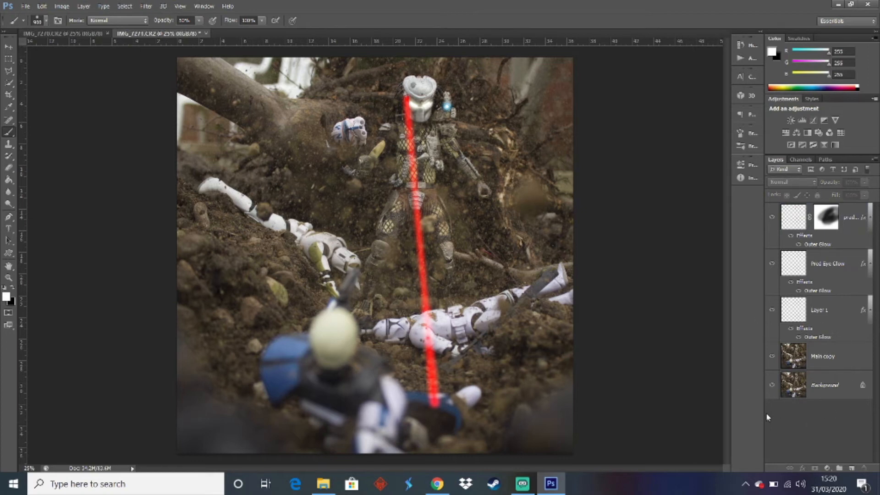
pyautogui.click(823, 357)
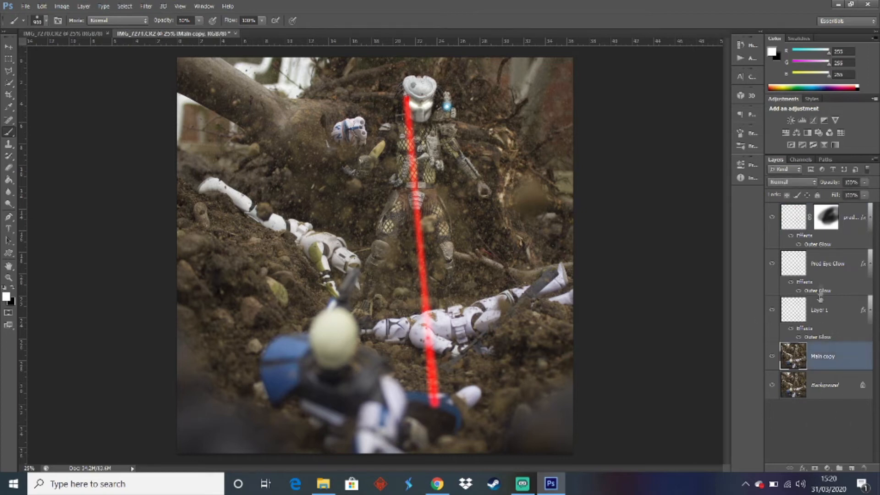
pyautogui.click(853, 218)
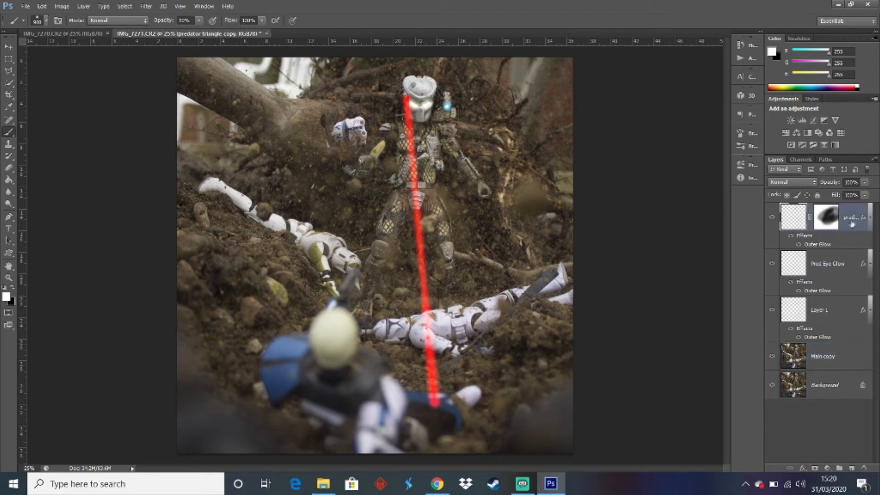
pyautogui.click(819, 463)
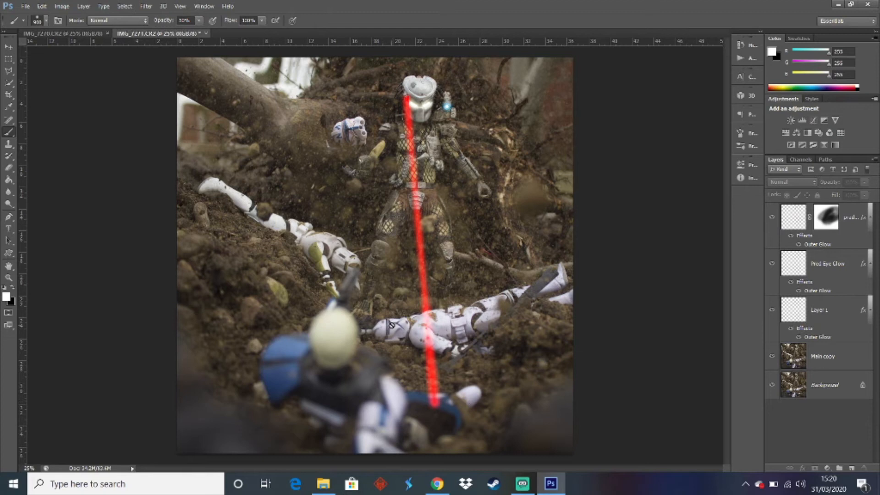
pyautogui.click(824, 356)
pyautogui.click(851, 468)
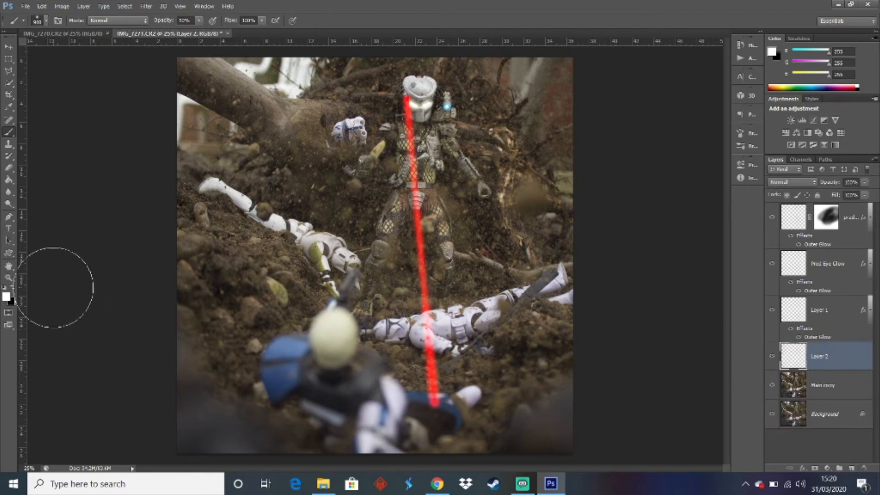
# Prepare a small white brush at 100% opacity over the dark gap in the fallen trooper's armour
pyautogui.click(9, 278)
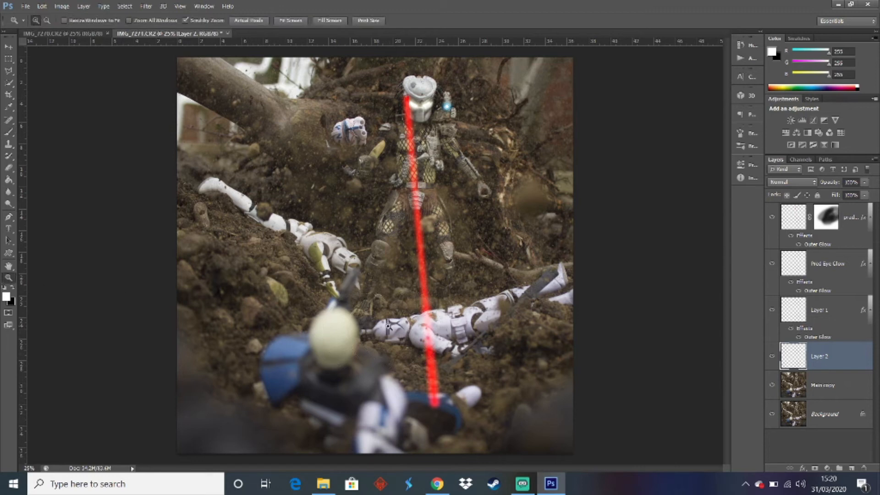
pyautogui.moveTo(387, 326); pyautogui.dragTo(456, 468)
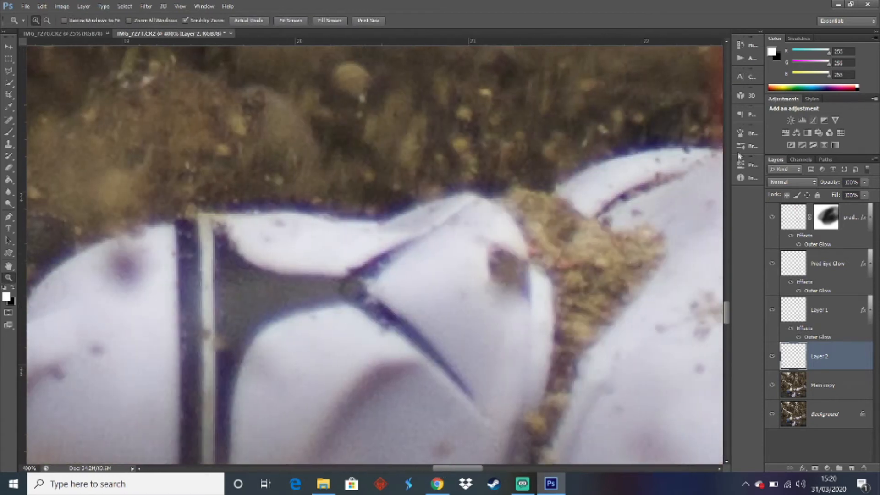
pyautogui.moveTo(727, 311); pyautogui.dragTo(727, 315)
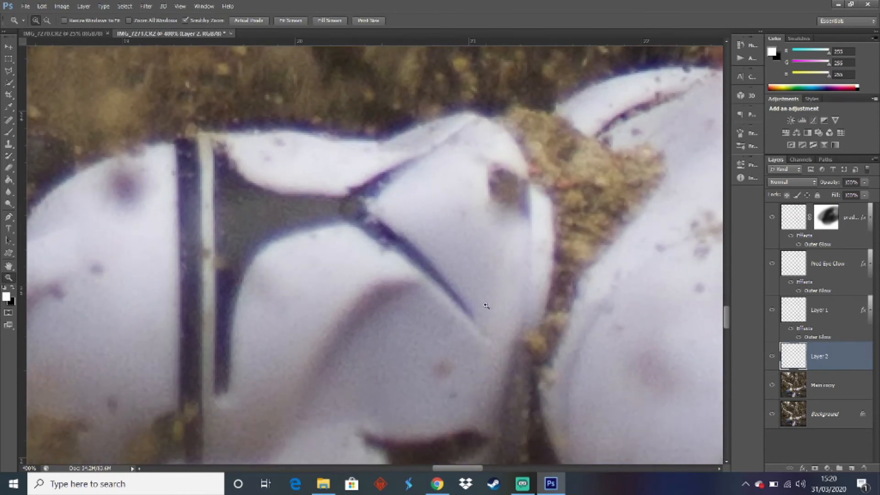
pyautogui.click(9, 133)
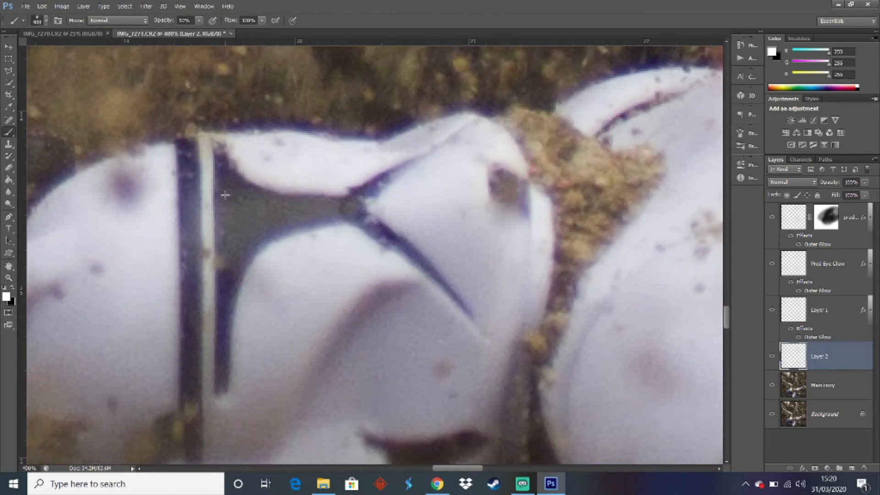
pyautogui.press('[')
pyautogui.press('[')
pyautogui.press('[')
pyautogui.press('[')
pyautogui.press('[')
pyautogui.press('[')
pyautogui.press('[')
pyautogui.press('[')
pyautogui.press('[')
pyautogui.press('[')
pyautogui.press('[')
pyautogui.press('[')
pyautogui.press('[')
pyautogui.press('[')
pyautogui.press('[')
pyautogui.press('[')
pyautogui.press('[')
pyautogui.press('[')
pyautogui.press('[')
pyautogui.press('[')
pyautogui.press('[')
pyautogui.press('[')
pyautogui.press('[')
pyautogui.press('[')
pyautogui.press('[')
pyautogui.press('[')
pyautogui.click(220, 156)
pyautogui.hotkey('ctrl', 'z')
pyautogui.click(185, 21)
pyautogui.write('100')
pyautogui.press('Return')
# Fill the wide dark gap between the fallen trooper's armour plates with solid white on the new layer
pyautogui.click(220, 158)
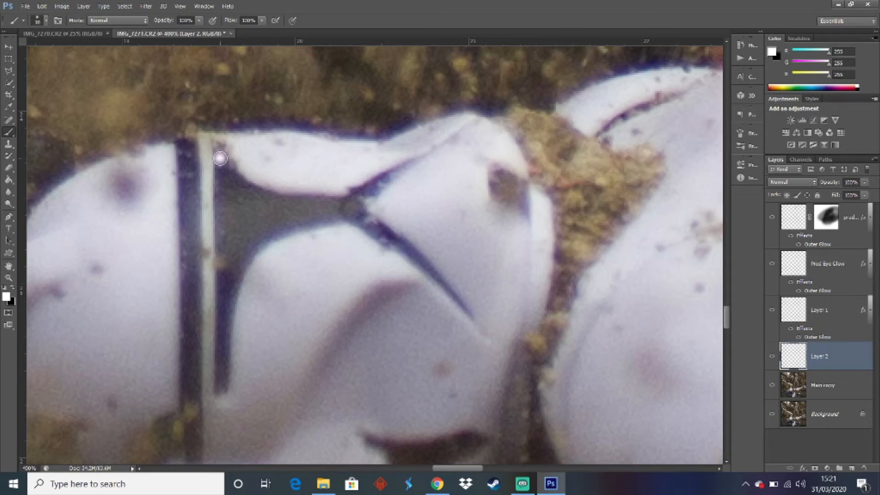
pyautogui.keyDown('shift'); pyautogui.click(221, 386); pyautogui.keyUp('shift')
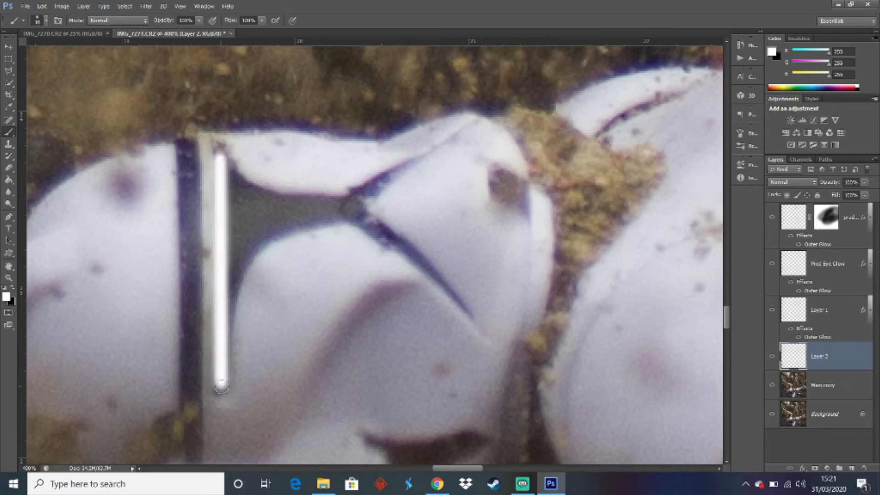
pyautogui.keyDown('shift'); pyautogui.click(232, 170); pyautogui.keyUp('shift')
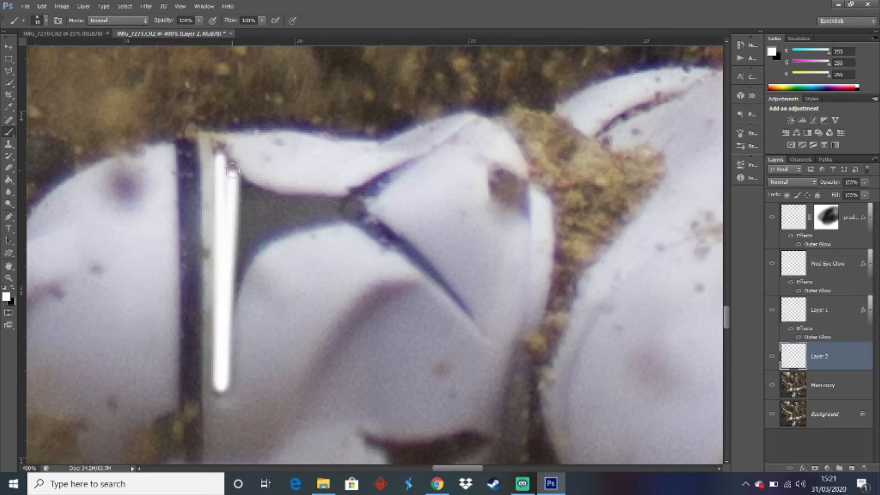
pyautogui.keyDown('shift'); pyautogui.click(234, 281); pyautogui.keyUp('shift')
pyautogui.moveTo(242, 271)
pyautogui.mouseDown()
pyautogui.moveTo(261, 242)
pyautogui.moveTo(227, 289)
pyautogui.moveTo(263, 229)
pyautogui.moveTo(300, 200)
pyautogui.moveTo(255, 195)
pyautogui.moveTo(223, 157)
pyautogui.moveTo(243, 212)
pyautogui.moveTo(241, 203)
pyautogui.moveTo(276, 210)
pyautogui.moveTo(255, 208)
pyautogui.moveTo(238, 239)
pyautogui.moveTo(242, 226)
pyautogui.moveTo(259, 224)
pyautogui.moveTo(243, 245)
pyautogui.moveTo(225, 310)
pyautogui.moveTo(257, 241)
pyautogui.moveTo(355, 204)
pyautogui.moveTo(288, 206)
pyautogui.moveTo(242, 193)
pyautogui.moveTo(327, 211)
pyautogui.moveTo(229, 228)
pyautogui.mouseUp()
pyautogui.hotkey('ctrl', 'z')
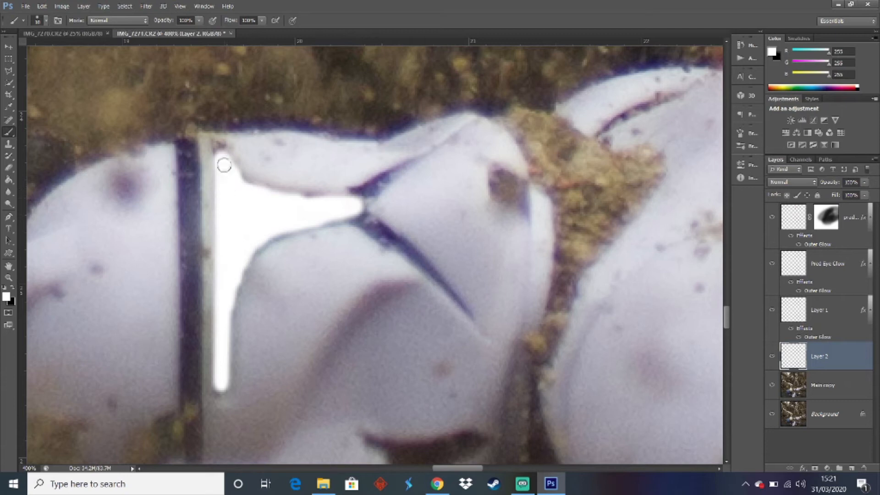
pyautogui.click(220, 151)
# Paint the two thin branches of the armour gap white, using a smaller brush toward their narrow ends
pyautogui.moveTo(356, 206)
pyautogui.mouseDown()
pyautogui.moveTo(383, 177)
pyautogui.moveTo(360, 206)
pyautogui.moveTo(392, 235)
pyautogui.moveTo(369, 225)
pyautogui.moveTo(427, 268)
pyautogui.mouseUp()
pyautogui.press('[')
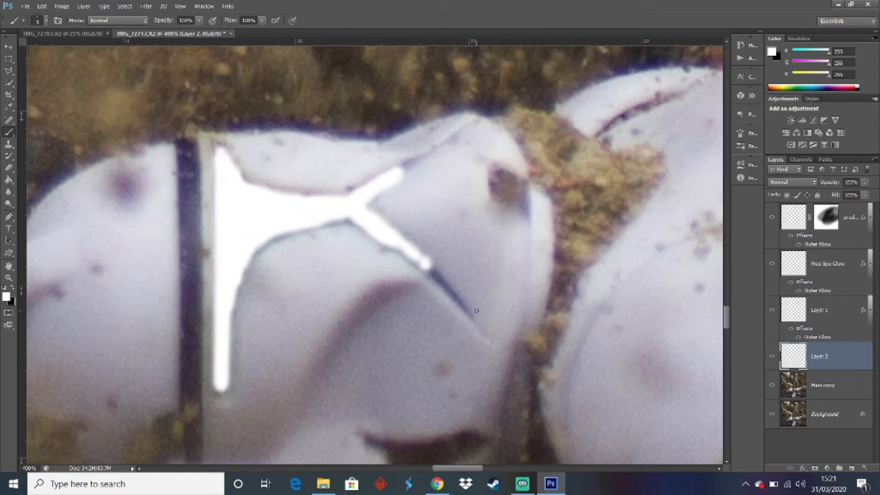
pyautogui.keyDown('shift'); pyautogui.click(425, 265); pyautogui.keyUp('shift')
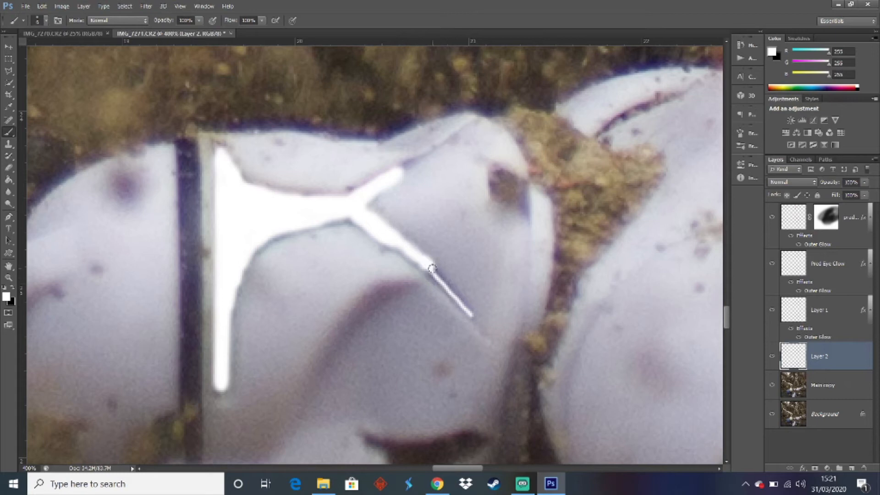
pyautogui.moveTo(432, 270); pyautogui.dragTo(441, 284)
pyautogui.moveTo(434, 273); pyautogui.dragTo(445, 281)
pyautogui.hotkey('ctrl', 'z')
pyautogui.hotkey('ctrl', 'alt', 'z')
pyautogui.moveTo(417, 258); pyautogui.dragTo(462, 302)
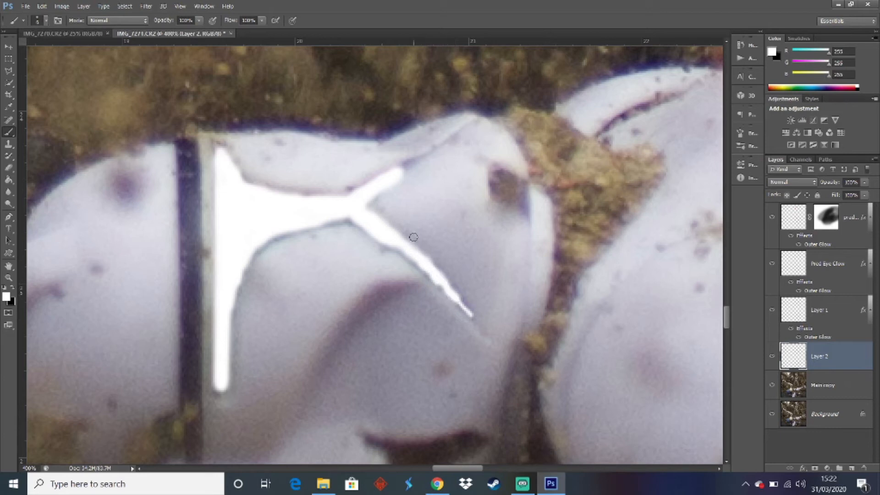
pyautogui.moveTo(388, 176)
pyautogui.mouseDown()
pyautogui.moveTo(410, 161)
pyautogui.moveTo(361, 187)
pyautogui.mouseUp()
# Try pasting the copied glow style onto Layer 2 and view the whole image at 25%
pyautogui.rightClick(819, 355)
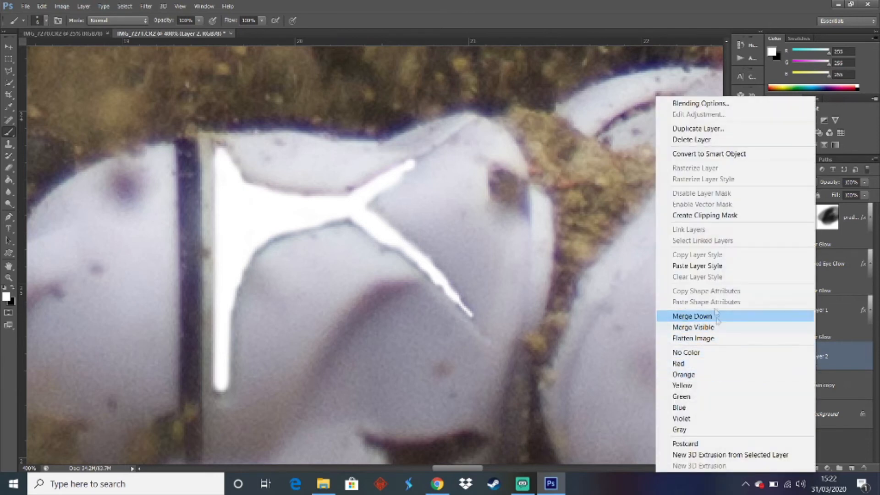
pyautogui.click(711, 270)
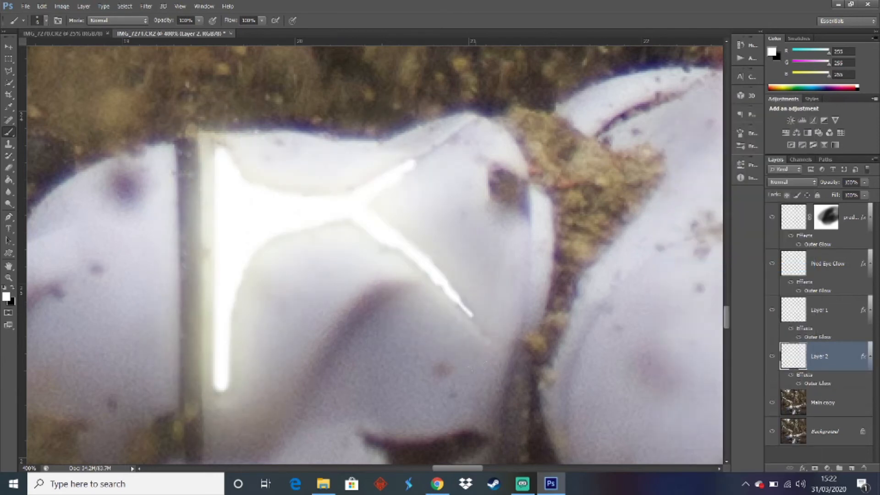
pyautogui.click(29, 468)
pyautogui.write('35')
pyautogui.press('Return')
pyautogui.write('25')
pyautogui.press('Return')
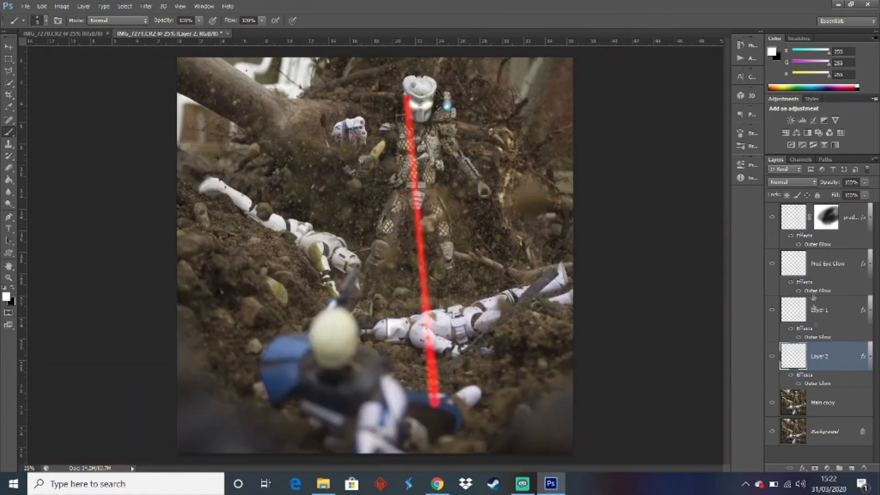
pyautogui.hotkey('ctrl', 'z')
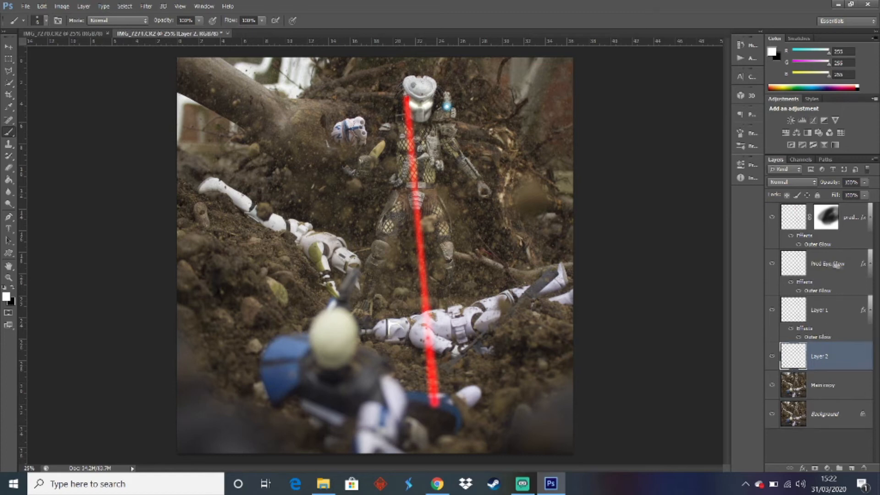
# Rename Layer 1, which holds the cannon's blue glow, to Canon Glow
pyautogui.click(818, 311)
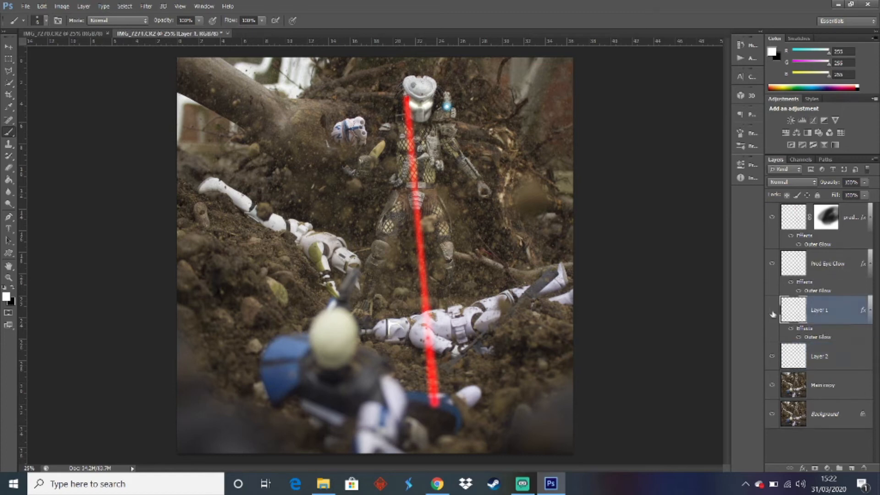
pyautogui.doubleClick(820, 310)
pyautogui.write('Canon Glow')
pyautogui.click(818, 359)
# Copy the outer glow layer style from Canon Glow onto Layer 2, the painted gap in the trooper's armour
pyautogui.rightClick(823, 314)
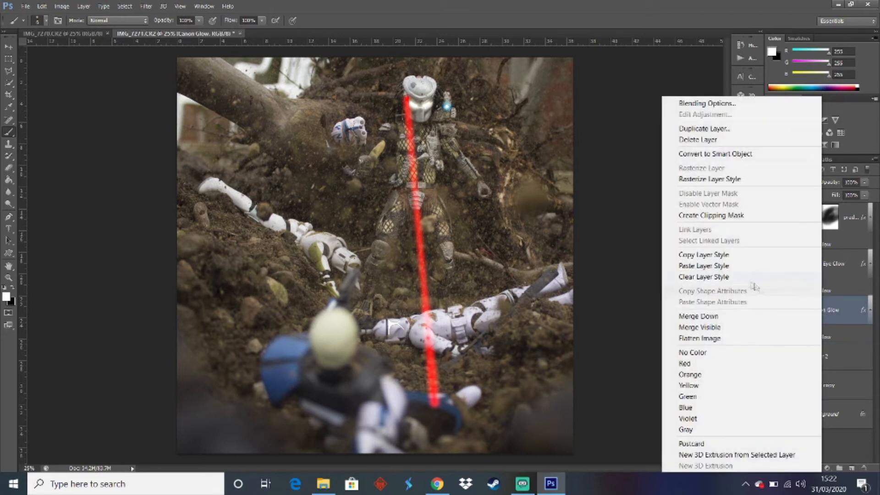
pyautogui.click(726, 256)
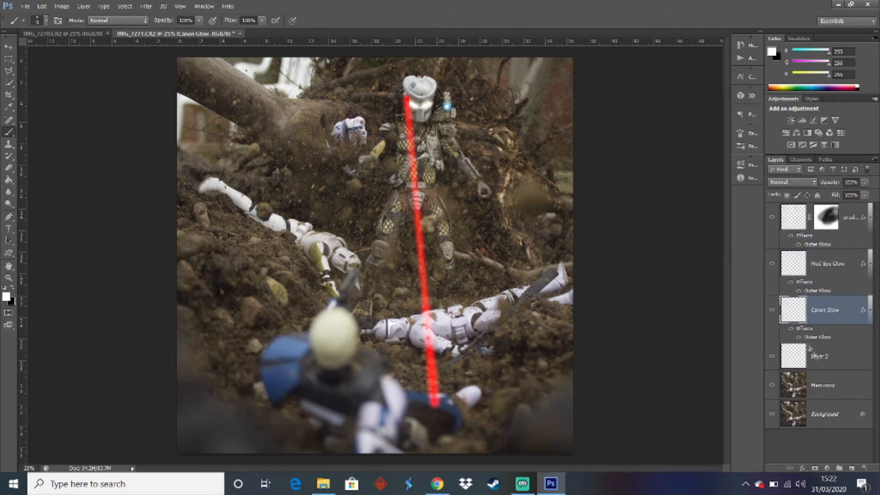
pyautogui.click(821, 357)
pyautogui.rightClick(821, 356)
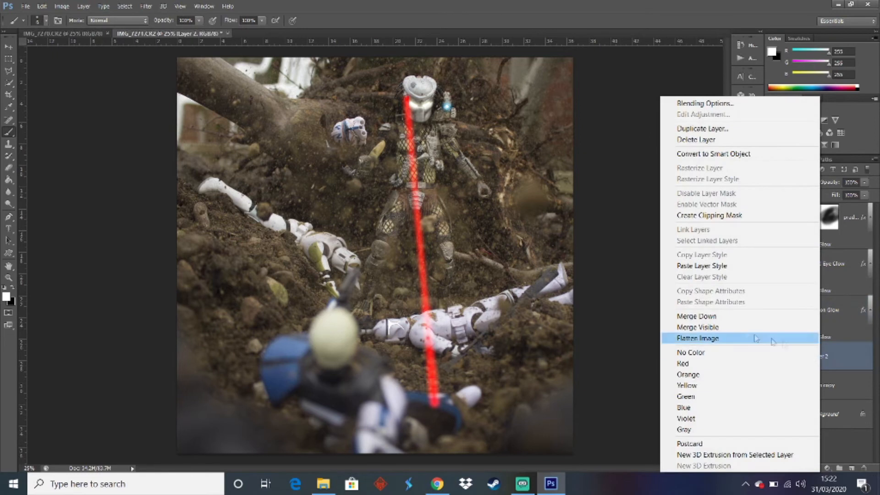
pyautogui.click(706, 265)
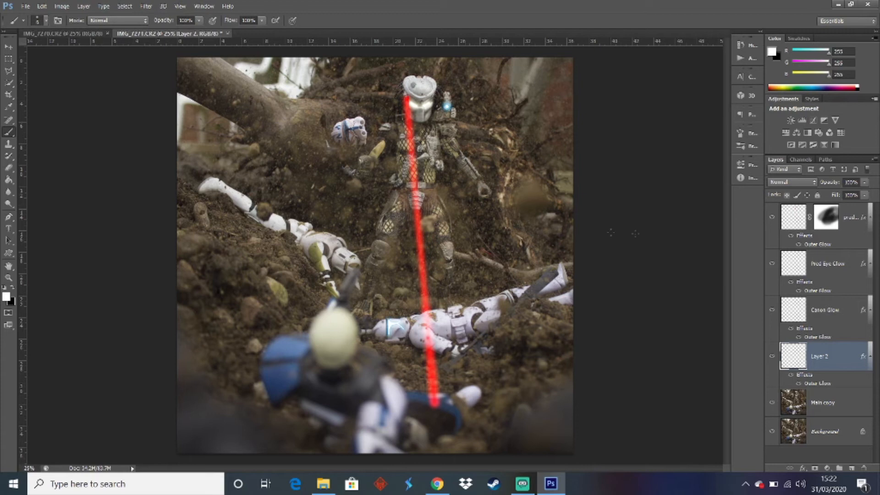
# Add a new layer above all the others and choose the 2500 px smoke brush that is dense at its lower edge
pyautogui.click(832, 457)
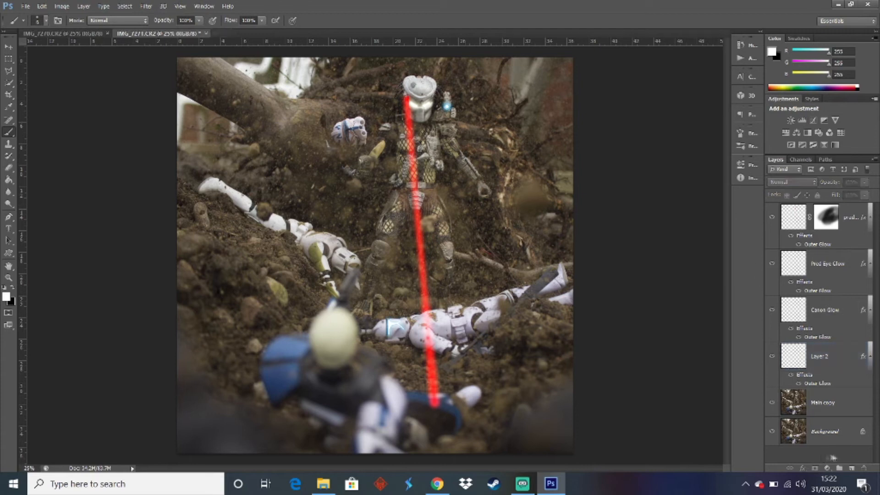
pyautogui.click(851, 467)
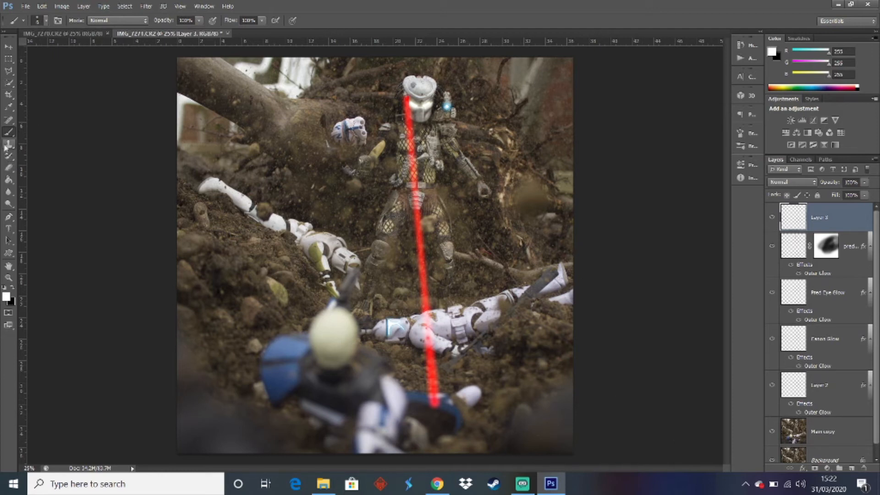
pyautogui.rightClick(434, 253)
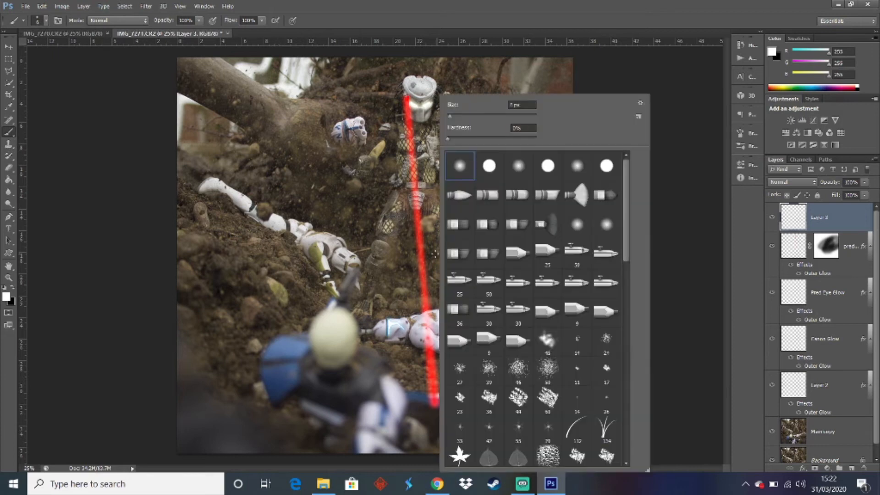
pyautogui.scroll(-10, 546, 335)
pyautogui.scroll(-10, 547, 334)
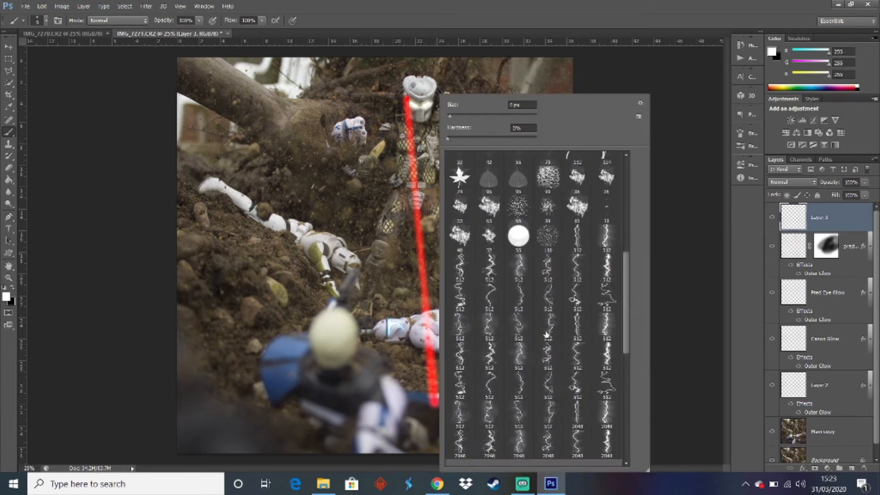
pyautogui.moveTo(628, 383); pyautogui.dragTo(628, 400)
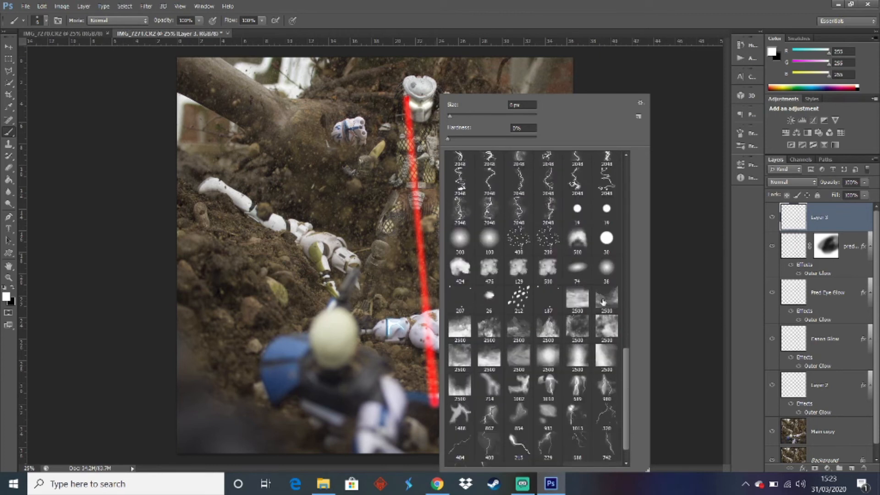
pyautogui.click(482, 367)
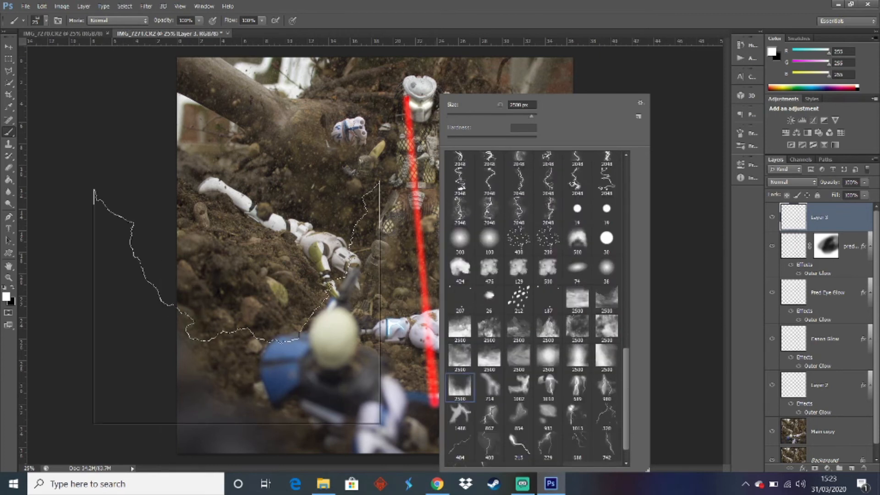
# Enlarge the smoke brush to 5000 px and stamp white fog around the lower edges and corners of the image
pyautogui.click(236, 301)
pyautogui.hotkey('ctrl', 'z')
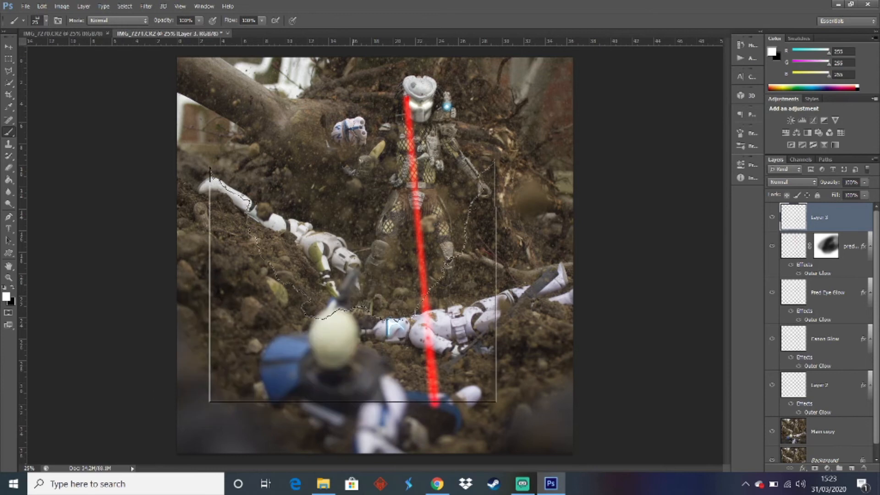
pyautogui.press(']')
pyautogui.press(']')
pyautogui.press(']')
pyautogui.press(']')
pyautogui.press(']')
pyautogui.press(']')
pyautogui.press(']')
pyautogui.press(']')
pyautogui.press(']')
pyautogui.press(']')
pyautogui.press(']')
pyautogui.press(']')
pyautogui.press(']')
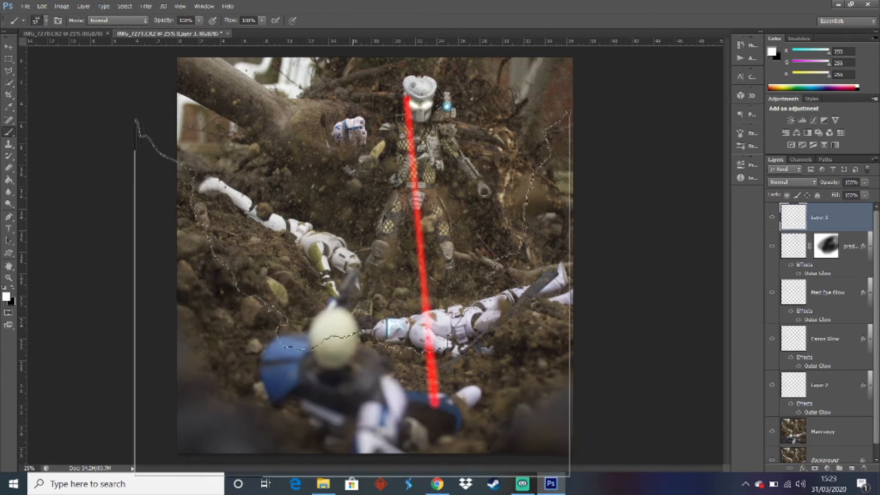
pyautogui.press(']')
pyautogui.press(']')
pyautogui.press(']')
pyautogui.press(']')
pyautogui.press(']')
pyautogui.press(']')
pyautogui.press(']')
pyautogui.press(']')
pyautogui.press(']')
pyautogui.press(']')
pyautogui.press(']')
pyautogui.press(']')
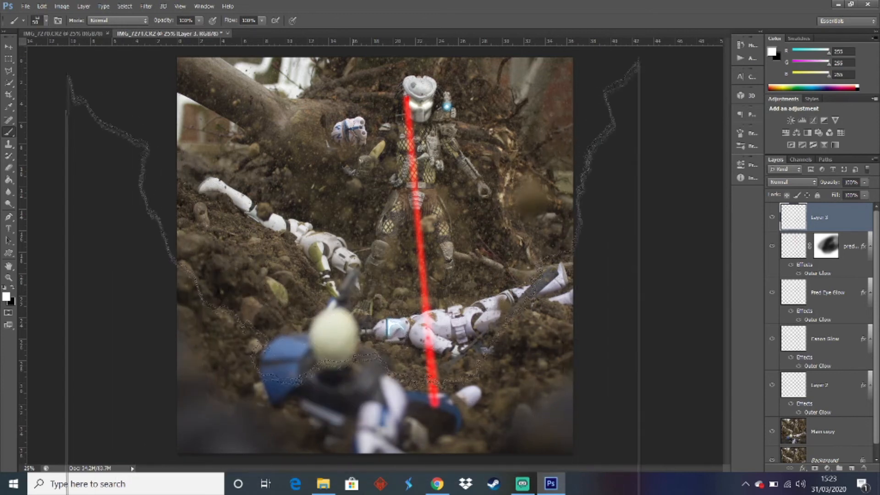
pyautogui.click(367, 284)
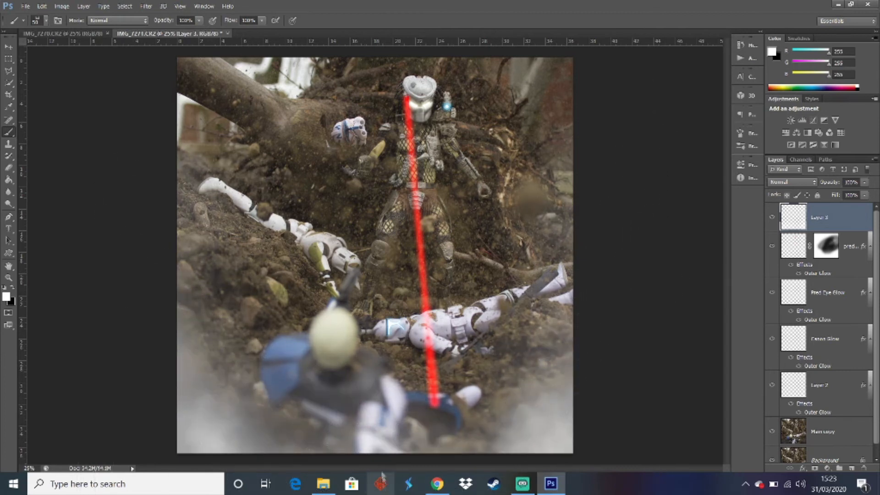
# Choose a wispier 2500 px smoke brush and try one stamp over the left half of the image
pyautogui.rightClick(397, 95)
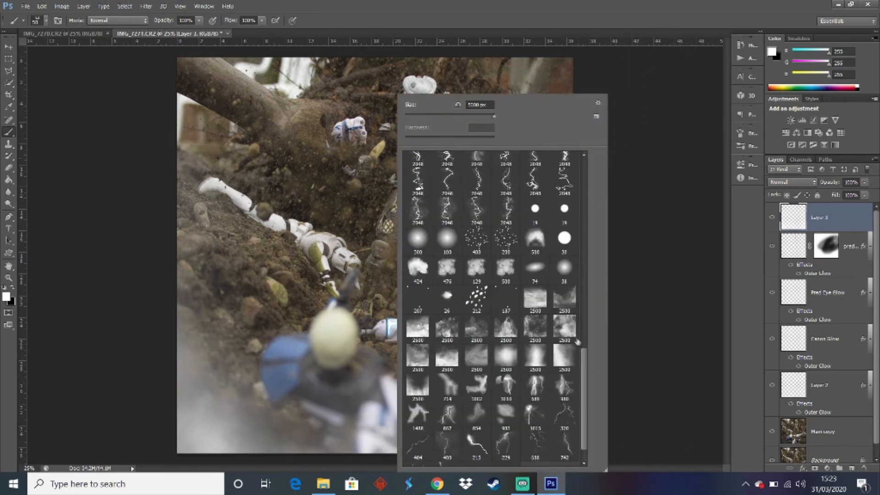
pyautogui.click(560, 298)
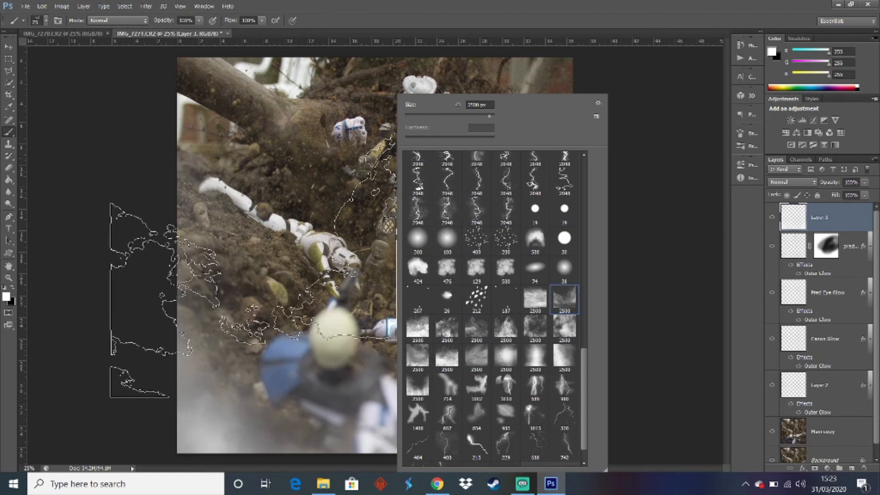
pyautogui.click(217, 210)
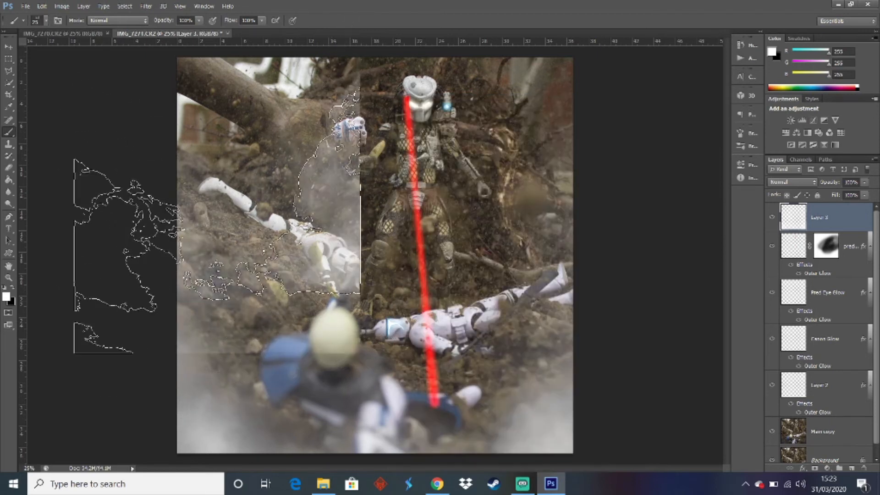
pyautogui.hotkey('ctrl', 'z')
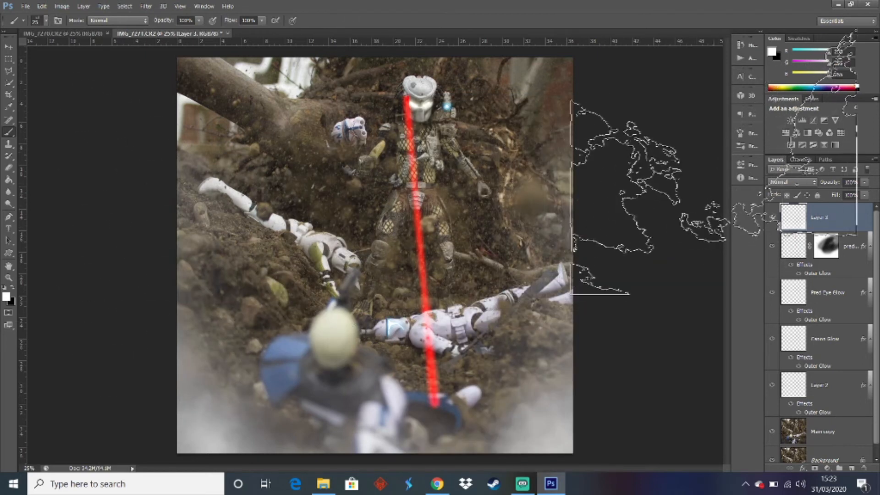
# Rotate the wispy smoke brush tip to an angle of 180° and try a stamp across the upper left of the image
pyautogui.click(747, 133)
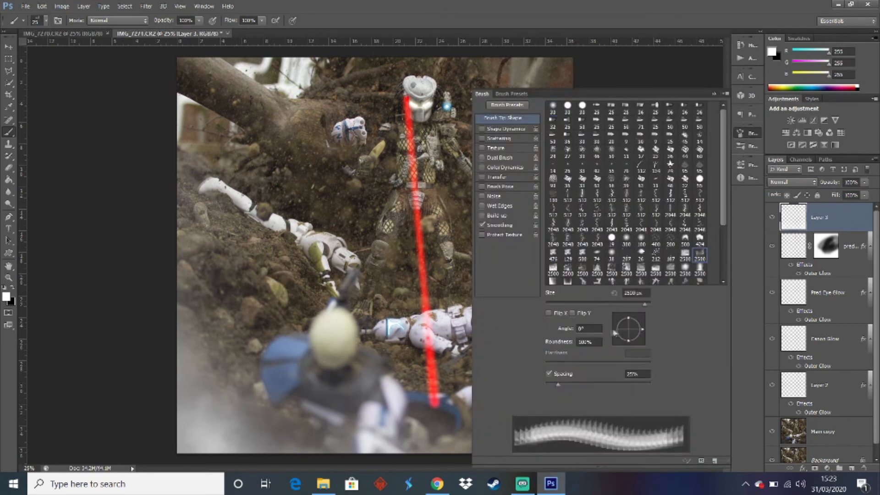
pyautogui.moveTo(592, 329); pyautogui.dragTo(524, 337)
pyautogui.write('90')
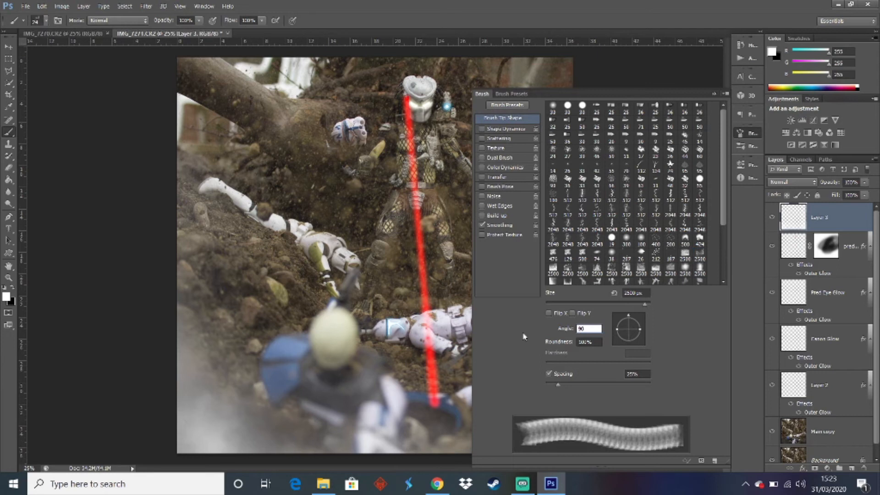
pyautogui.press('Return')
pyautogui.moveTo(588, 329); pyautogui.dragTo(525, 331)
pyautogui.write('180')
pyautogui.press('Return')
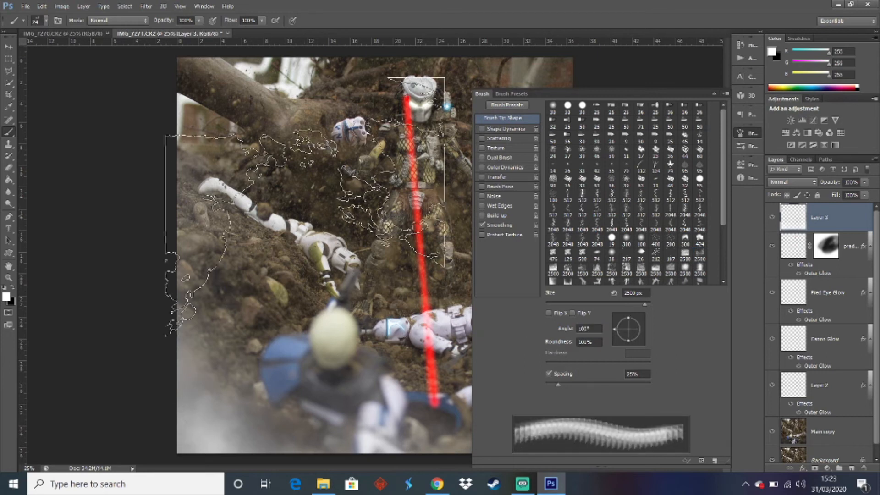
pyautogui.click(318, 158)
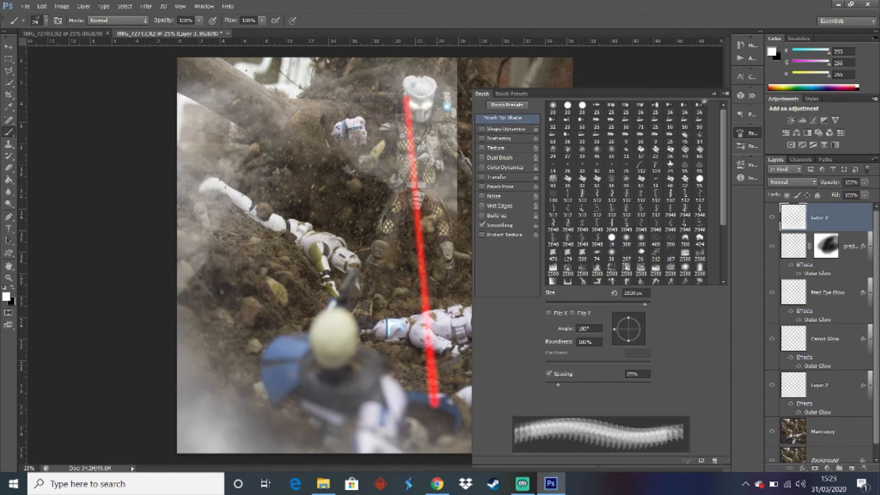
pyautogui.click(713, 93)
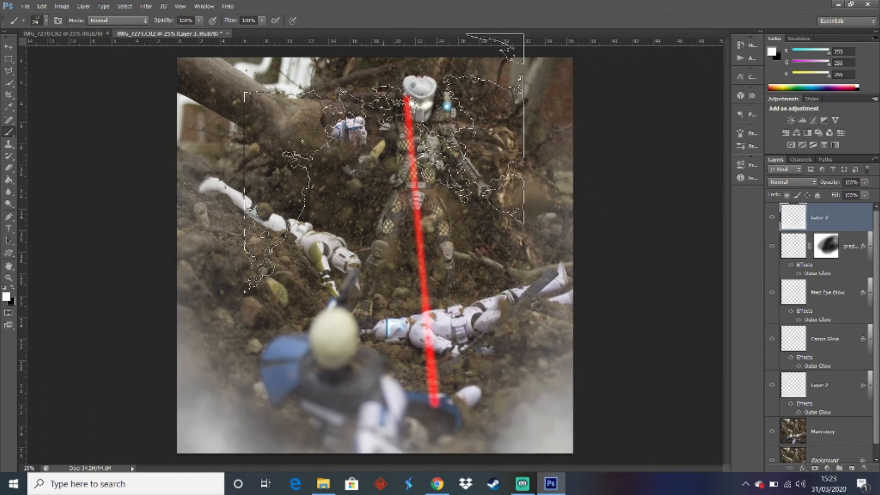
# Enlarge the rotated smoke brush to 4400 px and stamp it repeatedly to build dense white smoke around the Predator and upper edges
pyautogui.press(']')
pyautogui.press(']')
pyautogui.press(']')
pyautogui.press(']')
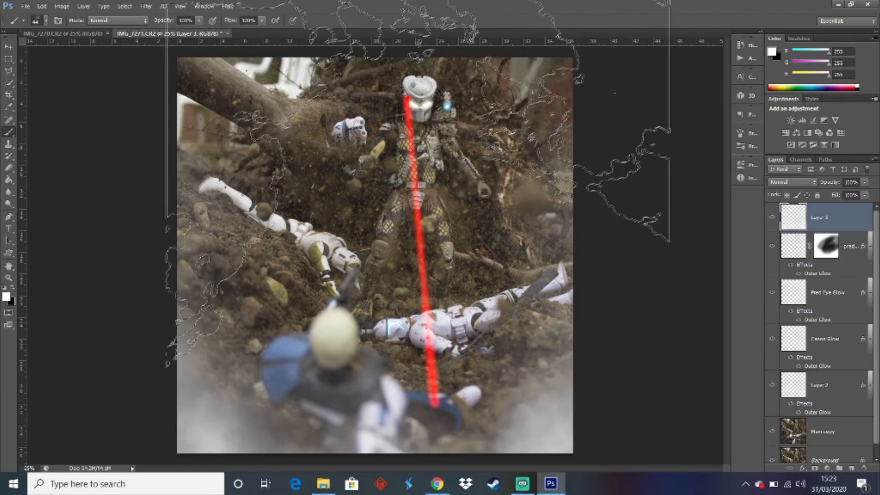
pyautogui.press(']')
pyautogui.press(']')
pyautogui.click(419, 110)
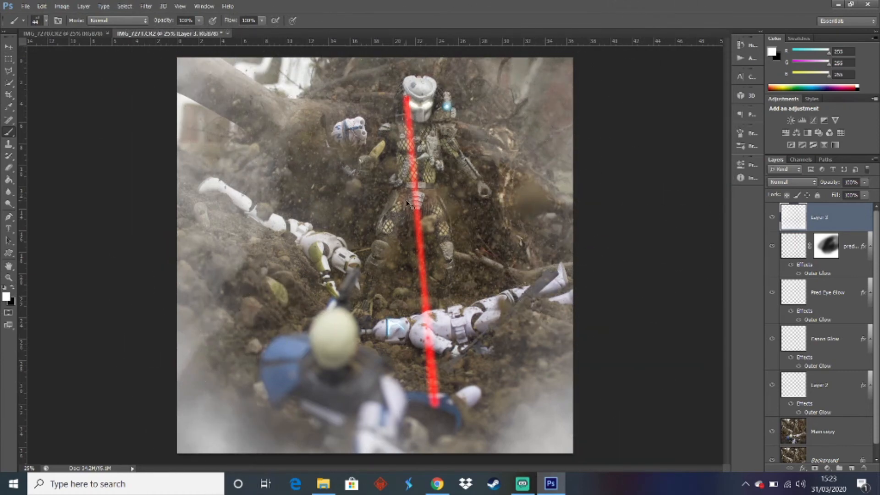
pyautogui.hotkey('ctrl', 'z')
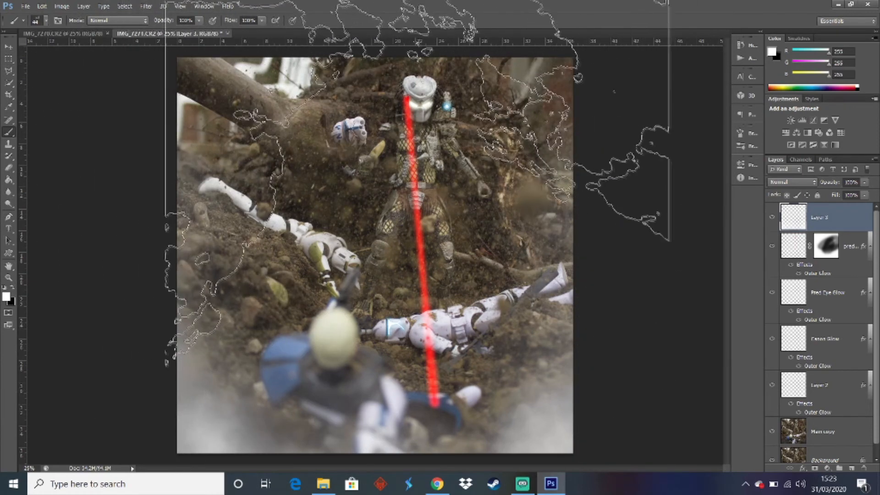
pyautogui.click(408, 116)
pyautogui.click(408, 116)
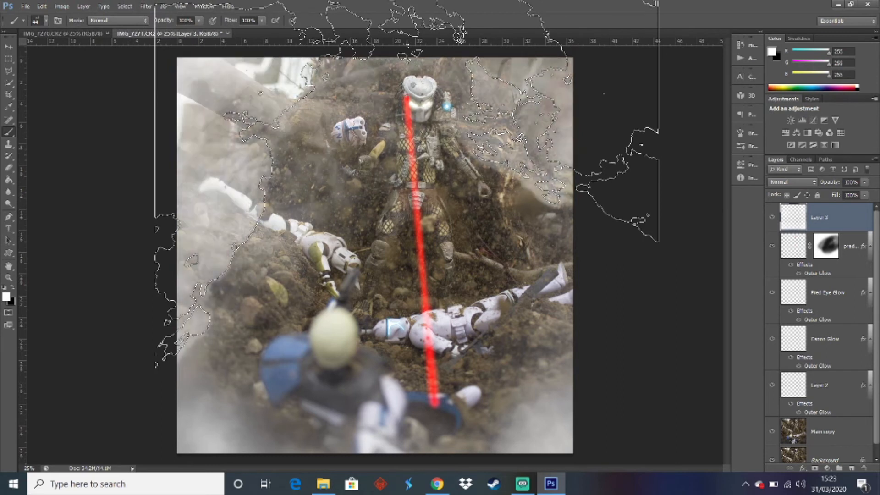
pyautogui.click(407, 116)
pyautogui.click(407, 116)
pyautogui.click(407, 116)
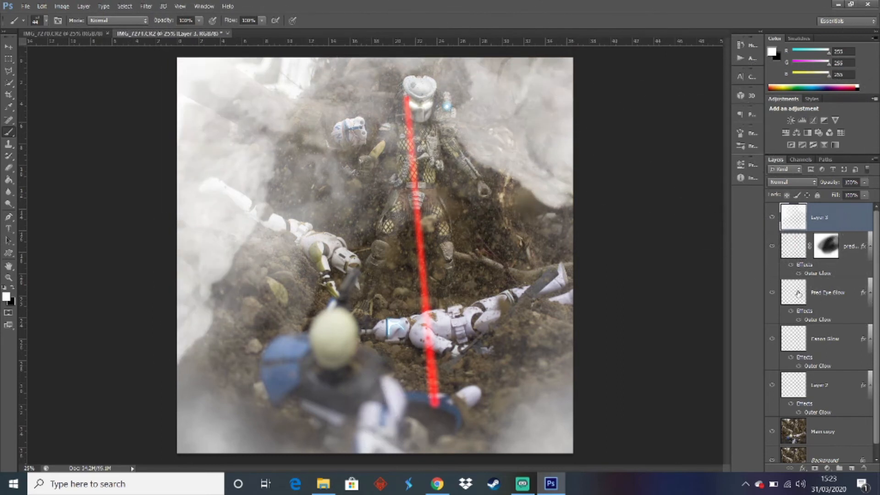
# Add a layer mask to Layer 3 and fade the smoke on the left side using a large soft round black brush
pyautogui.click(815, 468)
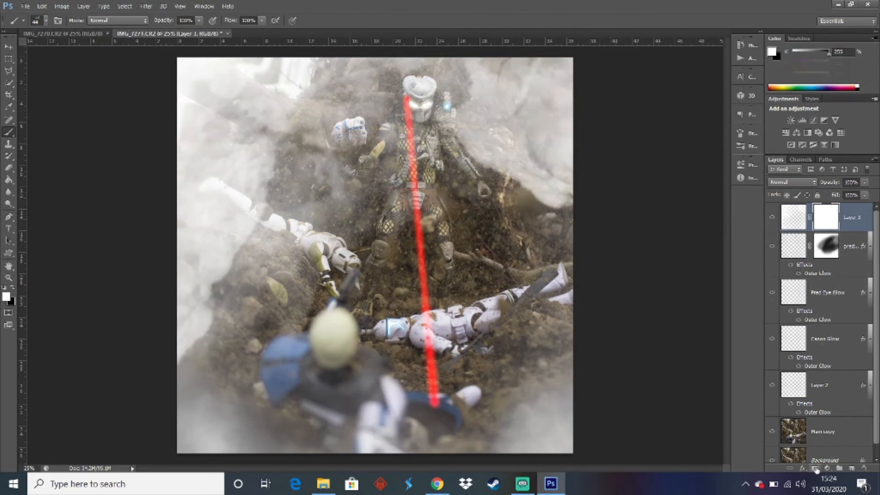
pyautogui.rightClick(450, 96)
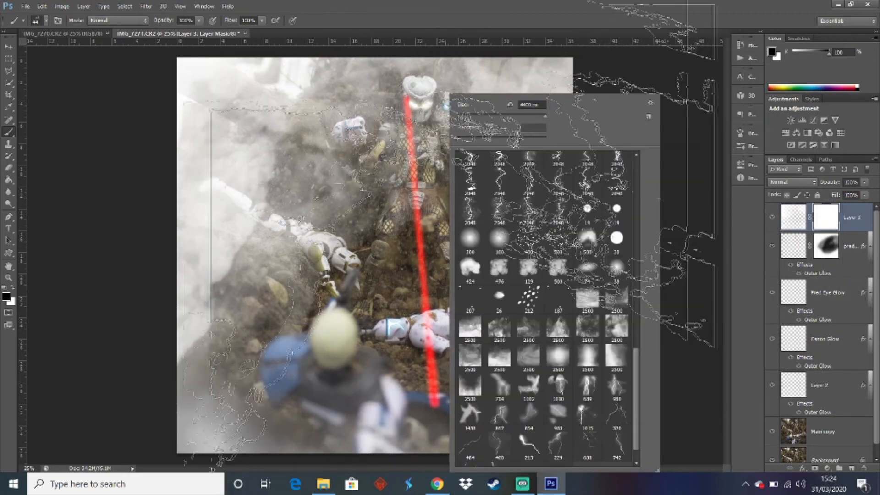
pyautogui.scroll(-5, 472, 312)
pyautogui.scroll(10, 472, 312)
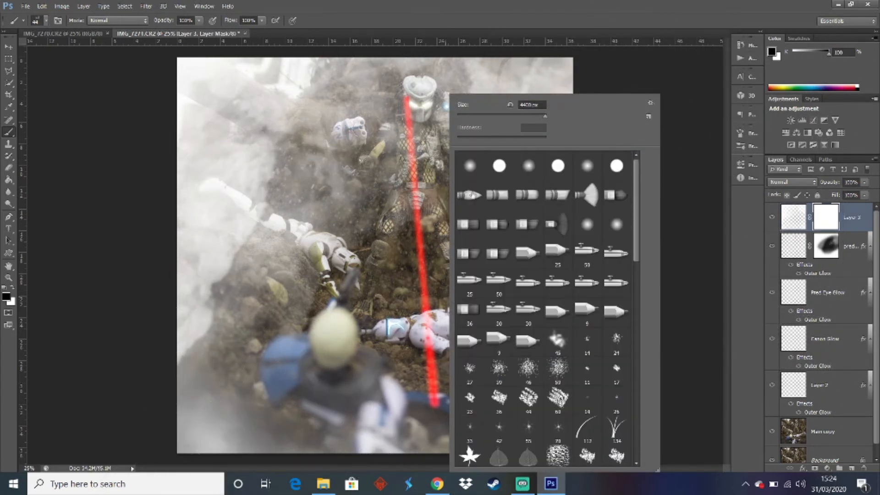
pyautogui.click(470, 165)
pyautogui.click(310, 315)
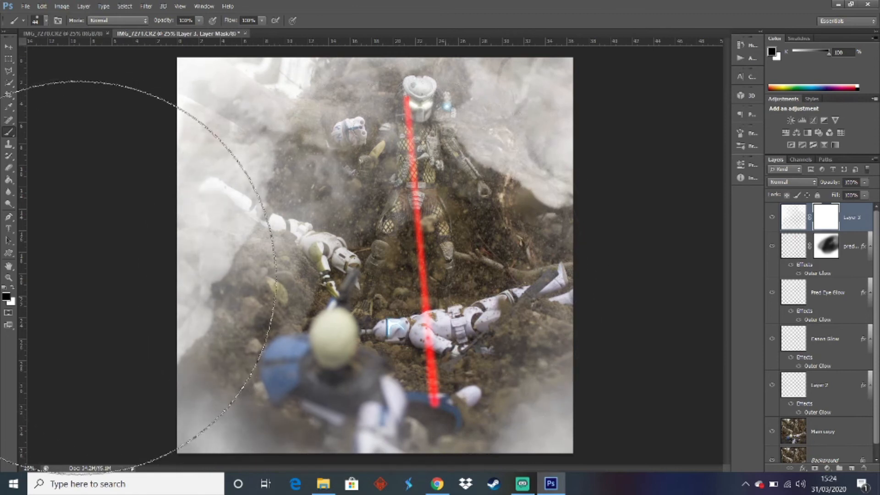
pyautogui.click(12, 287)
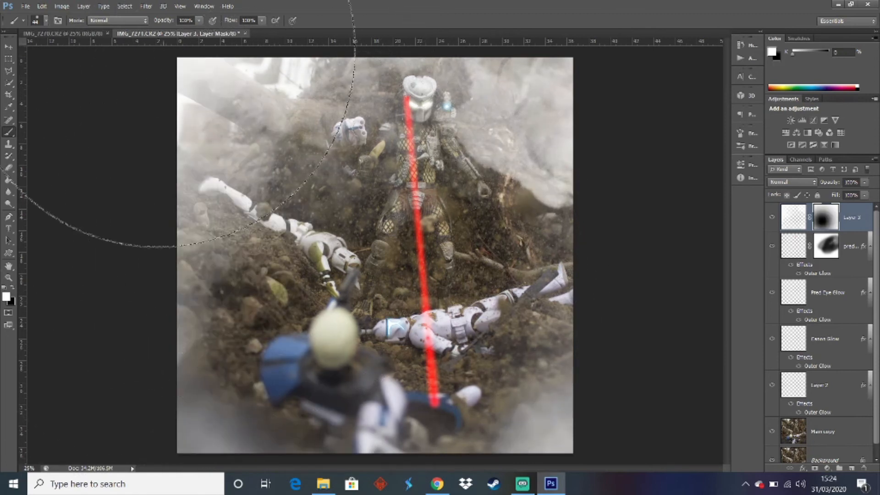
# Set the brush opacity to 25% for painting white on Layer 3's mask
pyautogui.moveTo(194, 20); pyautogui.dragTo(108, 21)
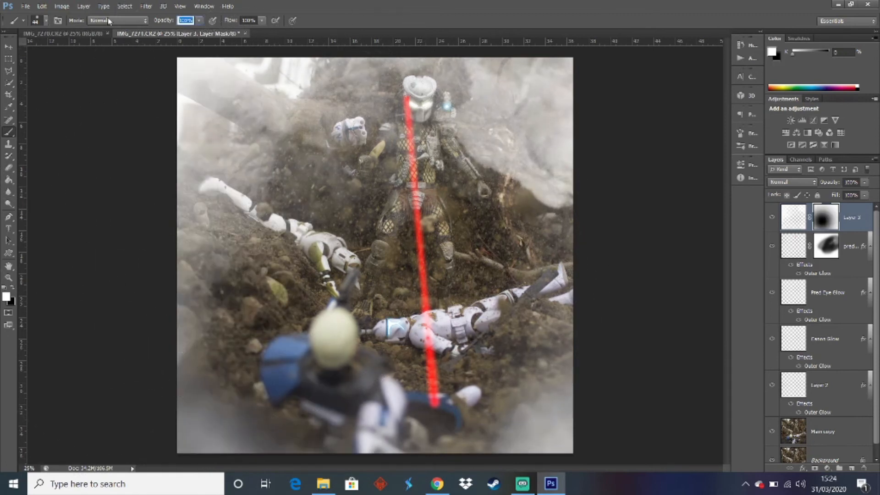
pyautogui.write('25')
pyautogui.press('Return')
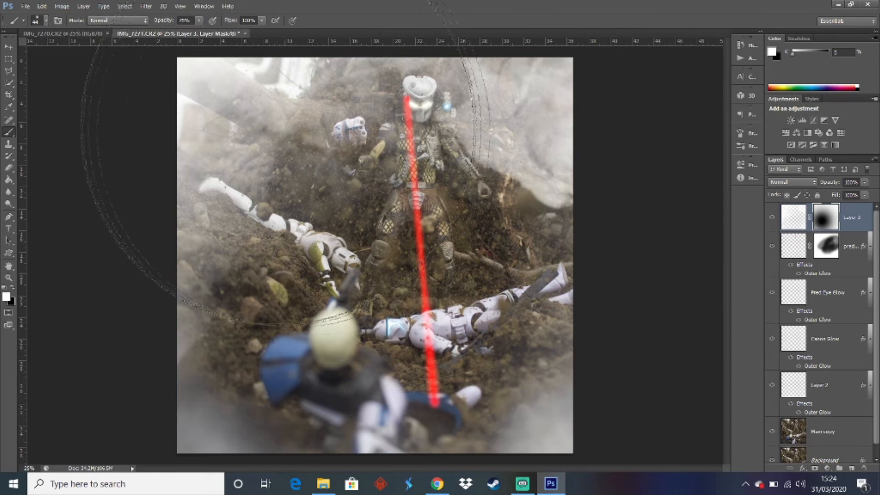
# Fade Layer 3's smoke around the Predator and across the upper part of the image by painting black on its mask with a smaller brush
pyautogui.press('[')
pyautogui.press('[')
pyautogui.press('[')
pyautogui.press('[')
pyautogui.press('[')
pyautogui.press('[')
pyautogui.press('[')
pyautogui.press('[')
pyautogui.press('[')
pyautogui.press('[')
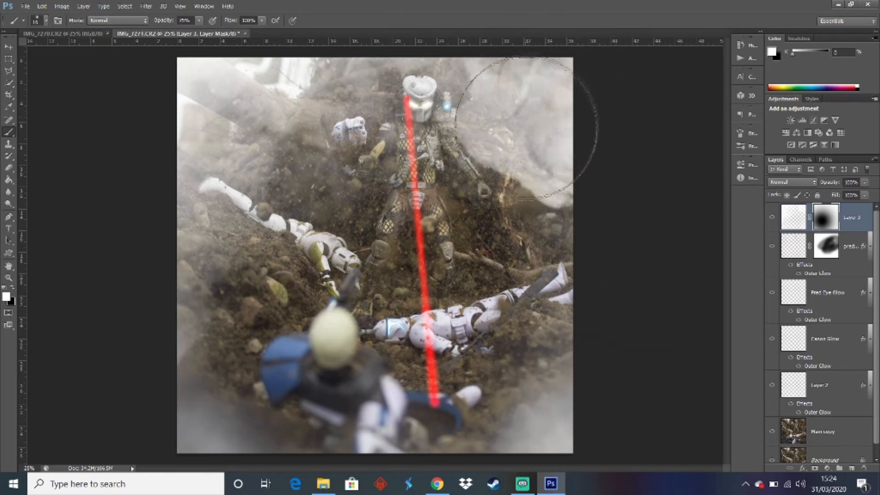
pyautogui.click(500, 146)
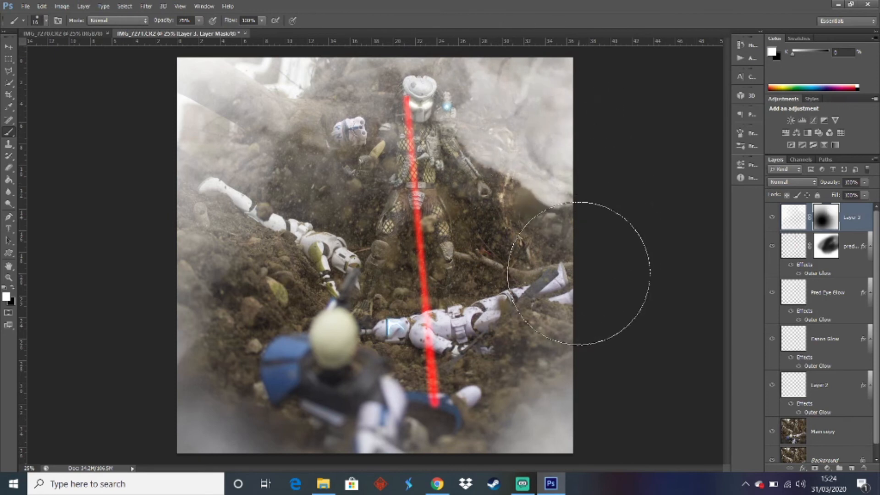
pyautogui.press('x')
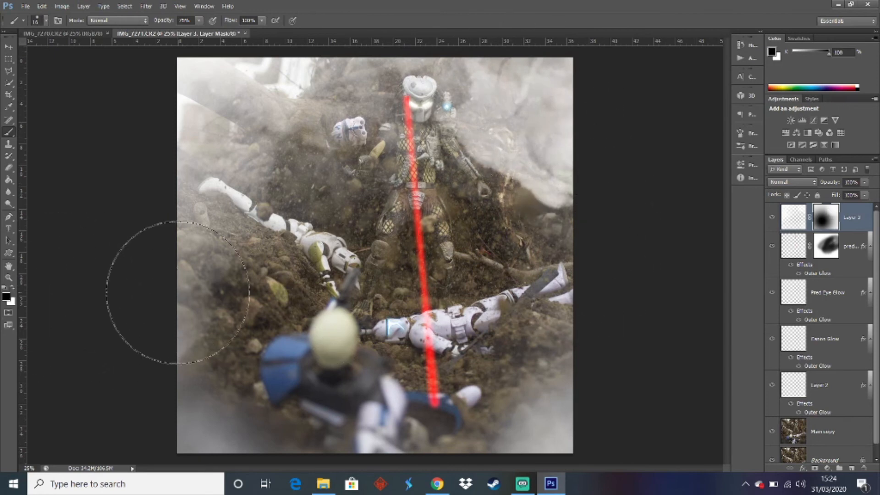
pyautogui.moveTo(504, 152)
pyautogui.mouseDown()
pyautogui.moveTo(546, 189)
pyautogui.moveTo(511, 257)
pyautogui.moveTo(495, 268)
pyautogui.mouseUp()
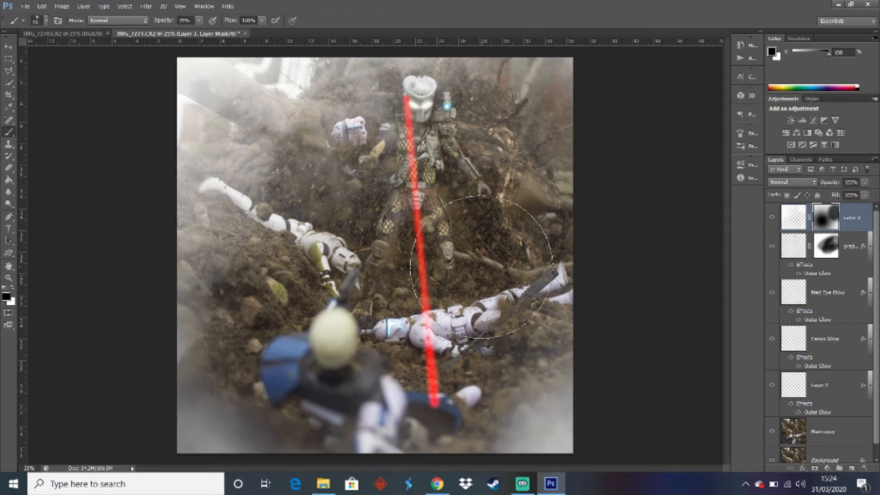
pyautogui.moveTo(316, 216)
pyautogui.mouseDown()
pyautogui.moveTo(238, 257)
pyautogui.moveTo(207, 316)
pyautogui.moveTo(321, 174)
pyautogui.moveTo(390, 138)
pyautogui.mouseUp()
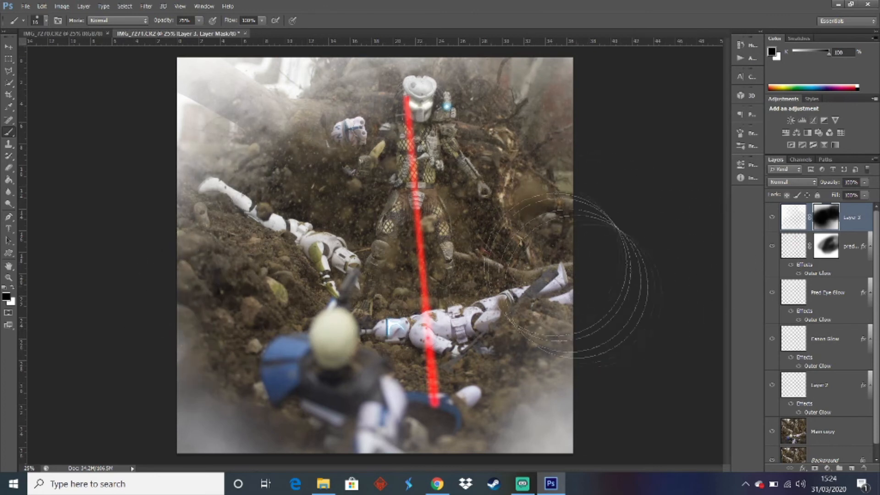
pyautogui.hotkey('ctrl', 'z')
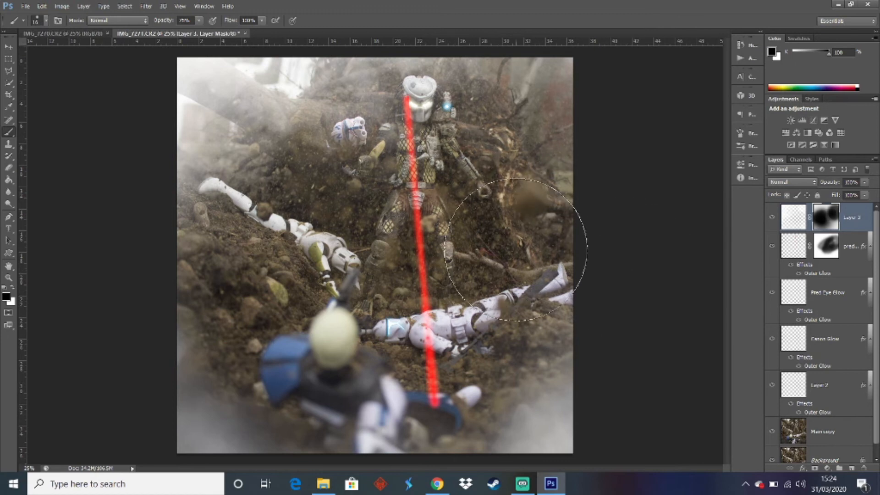
pyautogui.moveTo(323, 190)
pyautogui.mouseDown()
pyautogui.moveTo(322, 166)
pyautogui.moveTo(415, 122)
pyautogui.moveTo(528, 101)
pyautogui.moveTo(544, 118)
pyautogui.mouseUp()
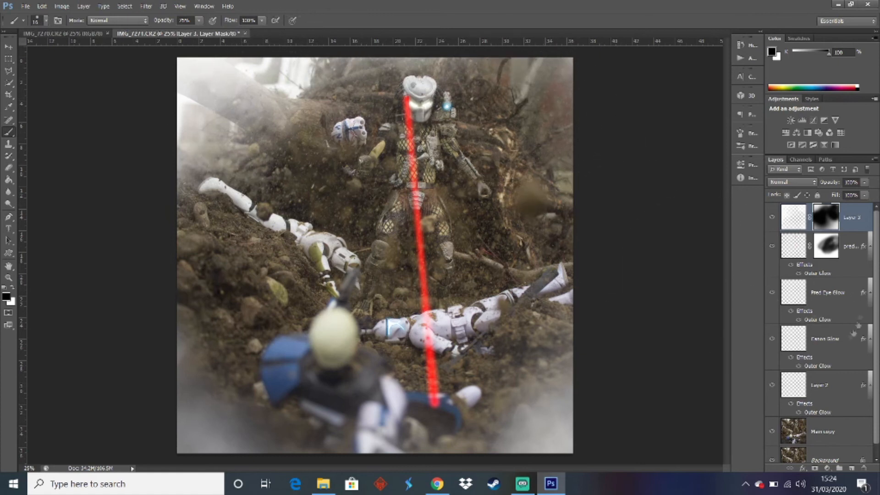
# Add two new empty layers directly above the Pred Eye Glow layer
pyautogui.click(793, 217)
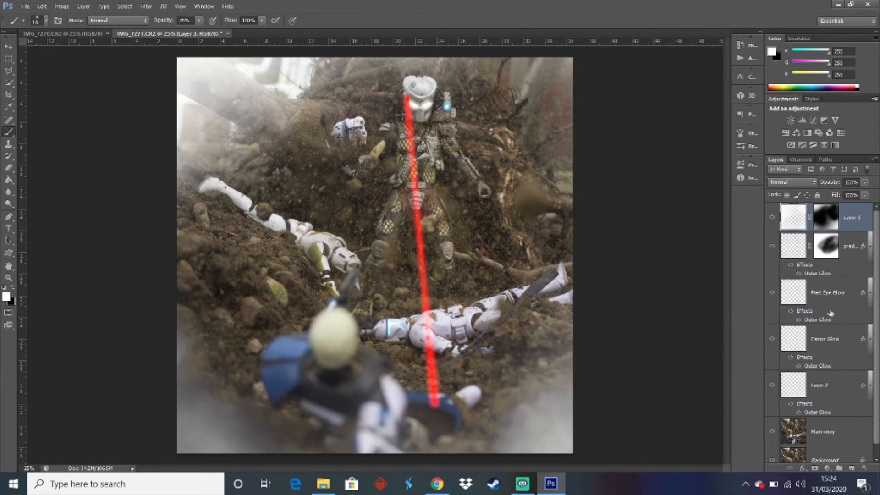
pyautogui.click(825, 293)
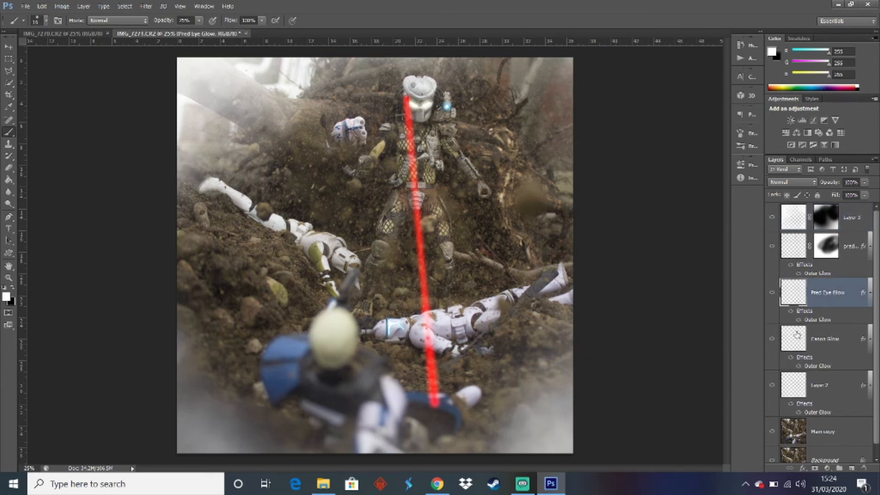
pyautogui.click(851, 468)
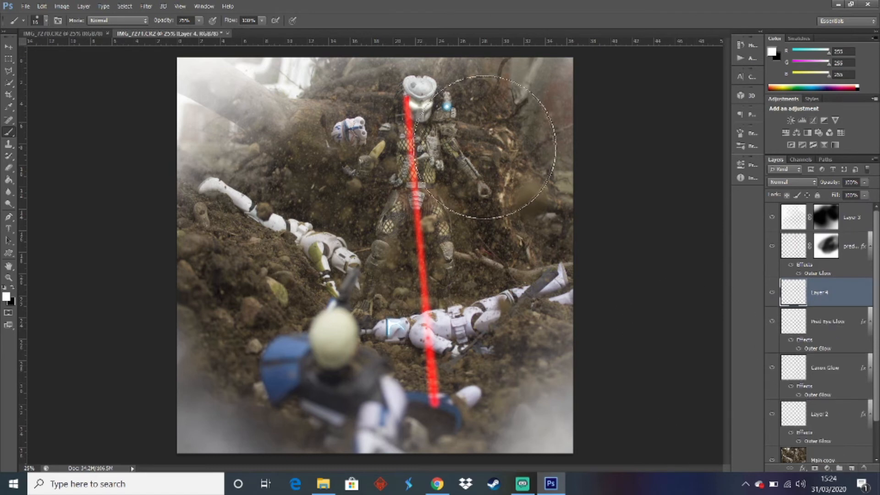
pyautogui.click(42, 6)
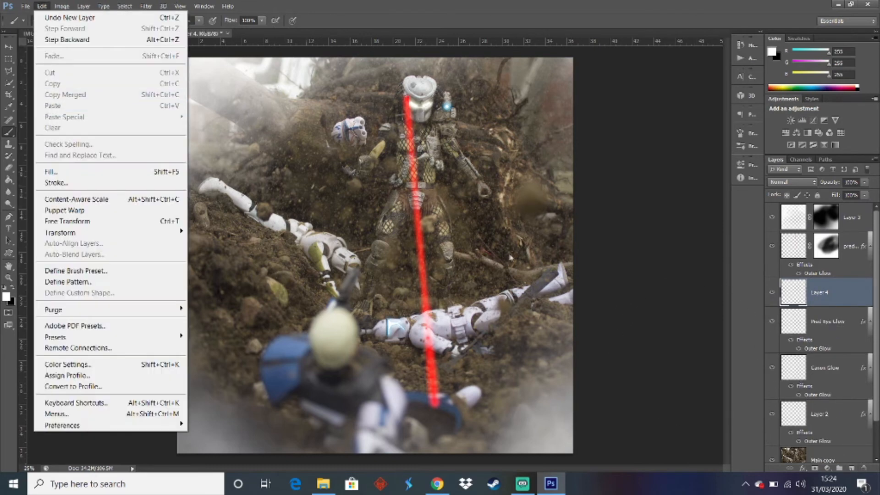
pyautogui.click(619, 296)
pyautogui.click(851, 468)
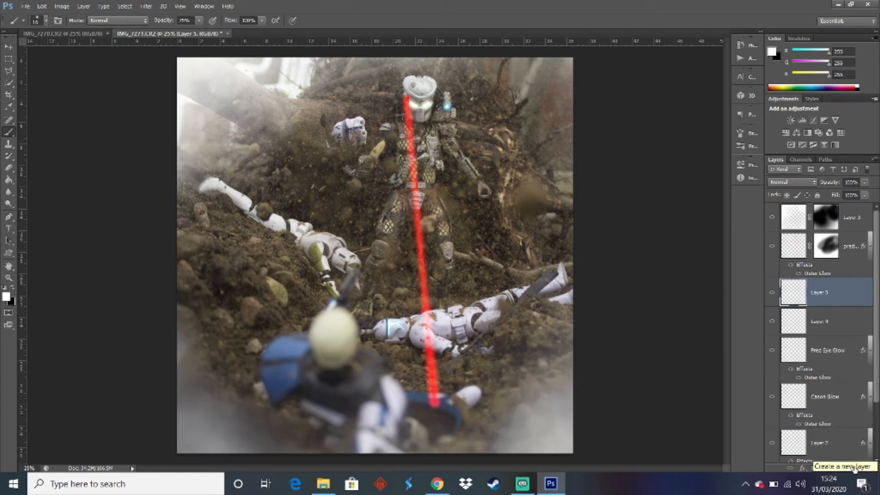
# Create a layer group above Pred Eye Glow and move the Pred Eye Glow, Canon Glow and Layer 2 layers into it
pyautogui.moveTo(876, 340); pyautogui.dragTo(876, 356)
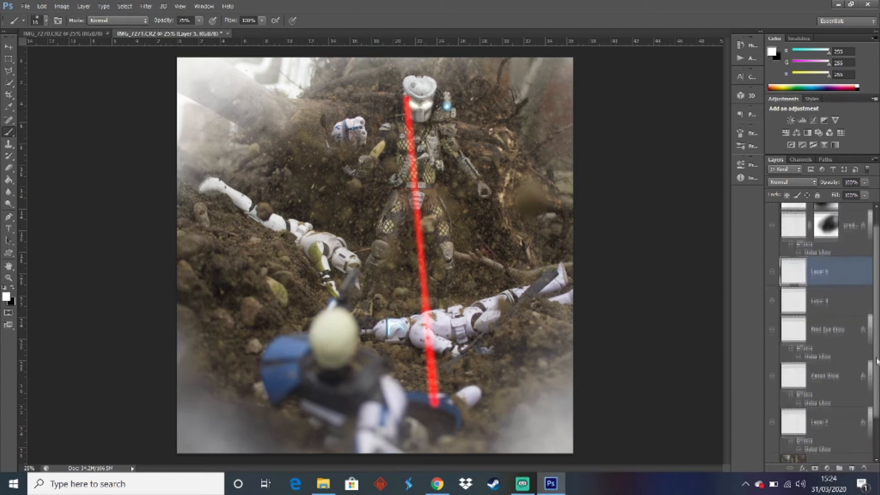
pyautogui.click(826, 329)
pyautogui.click(839, 468)
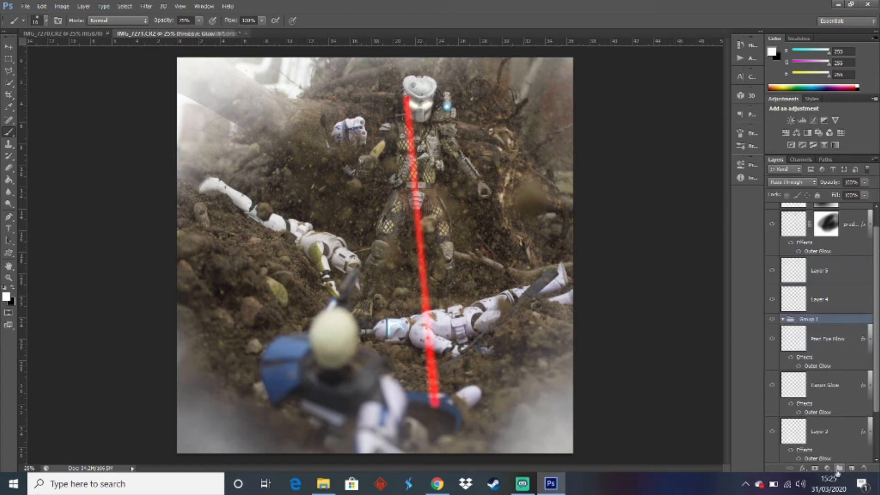
pyautogui.moveTo(879, 336); pyautogui.dragTo(876, 377)
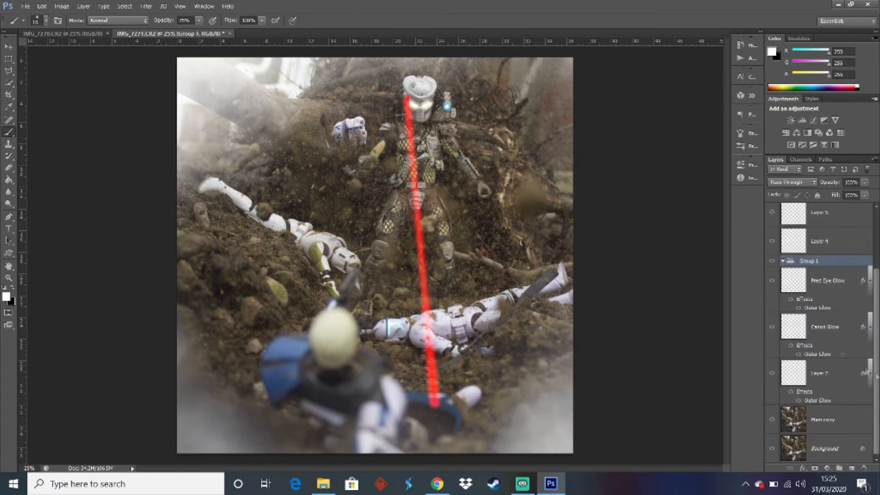
pyautogui.keyDown('shift'); pyautogui.click(830, 279); pyautogui.keyUp('shift')
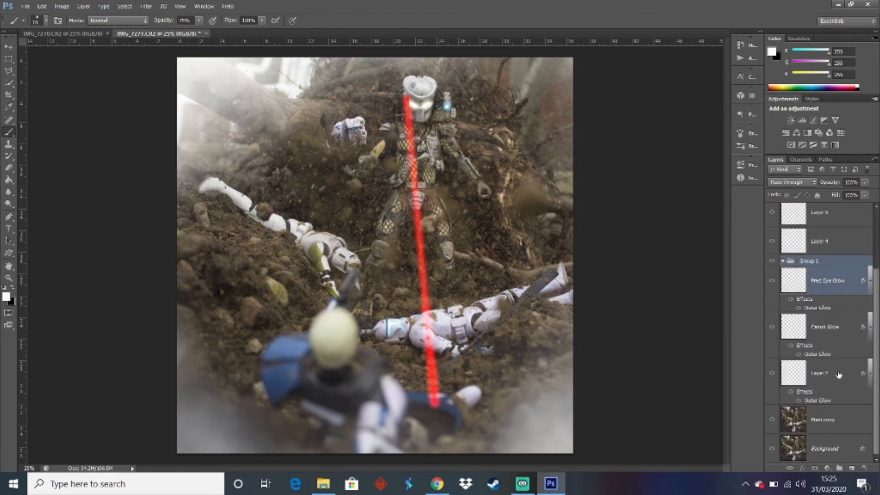
pyautogui.keyDown('shift'); pyautogui.click(839, 374); pyautogui.keyUp('shift')
pyautogui.rightClick(837, 374)
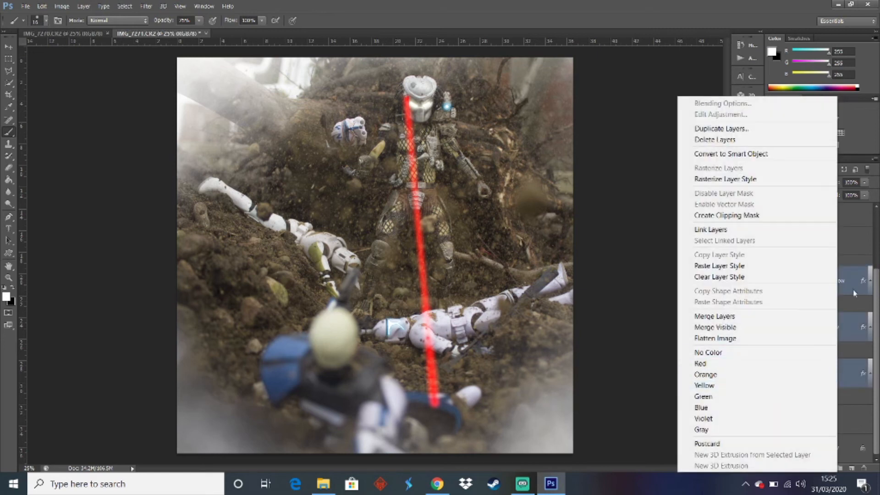
pyautogui.click(854, 293)
pyautogui.moveTo(836, 288); pyautogui.dragTo(816, 262)
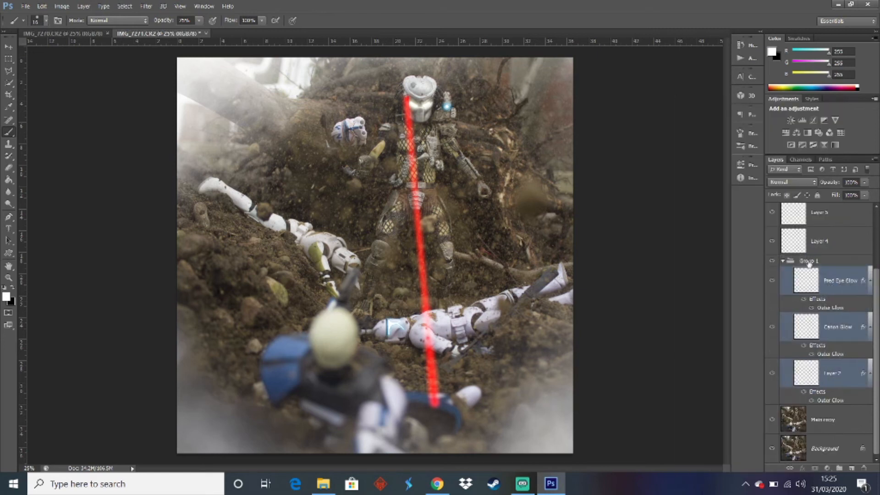
# Rename the new group Glows, give it a red colour label and collapse it
pyautogui.doubleClick(809, 262)
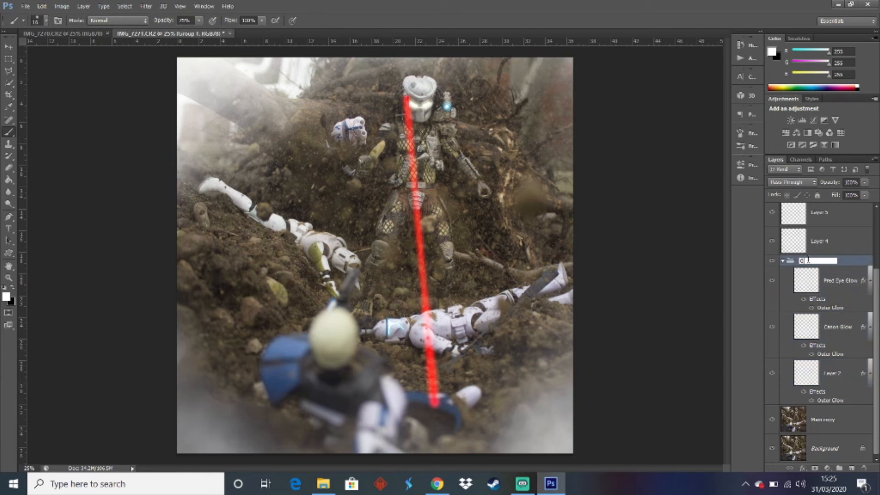
pyautogui.press('Return')
pyautogui.rightClick(807, 261)
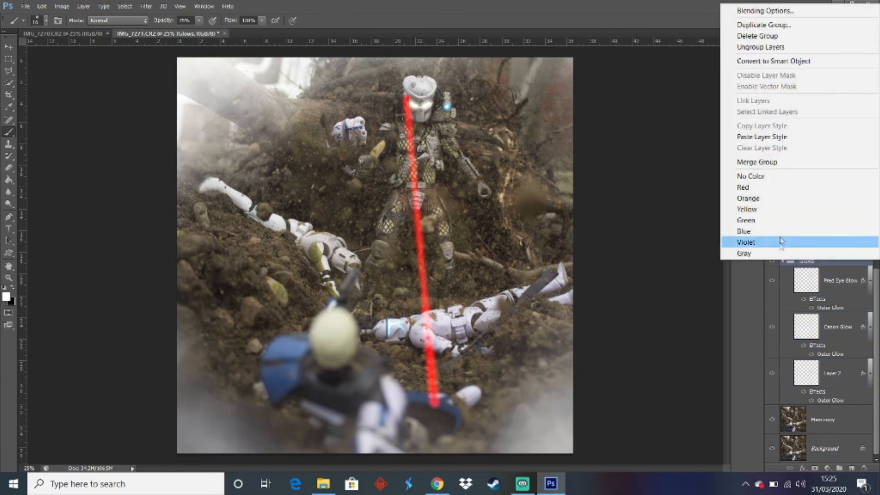
pyautogui.click(756, 186)
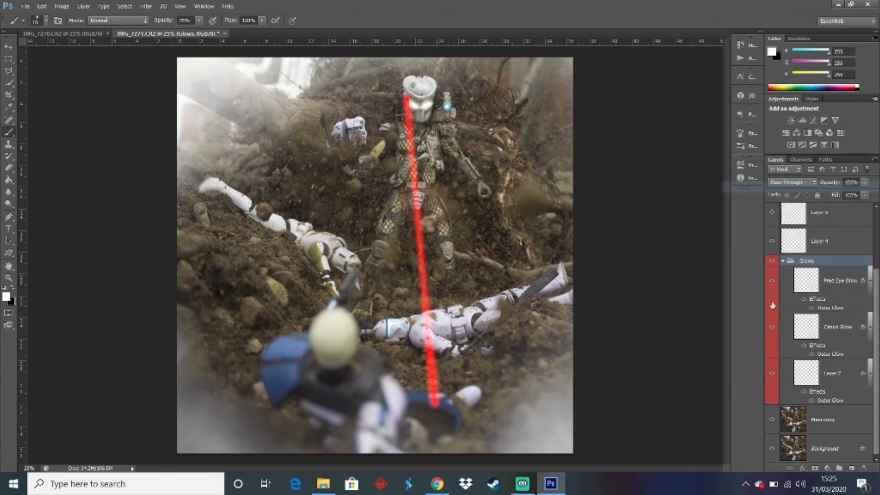
pyautogui.click(784, 268)
# Compare the image with and without the glow effects by toggling the visibility of the Glows group and of Layer 2 inside it
pyautogui.click(770, 342)
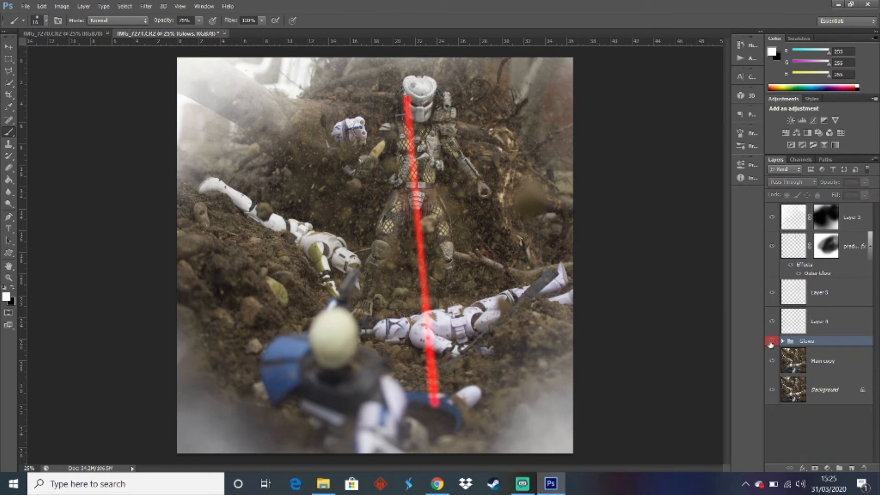
pyautogui.click(771, 342)
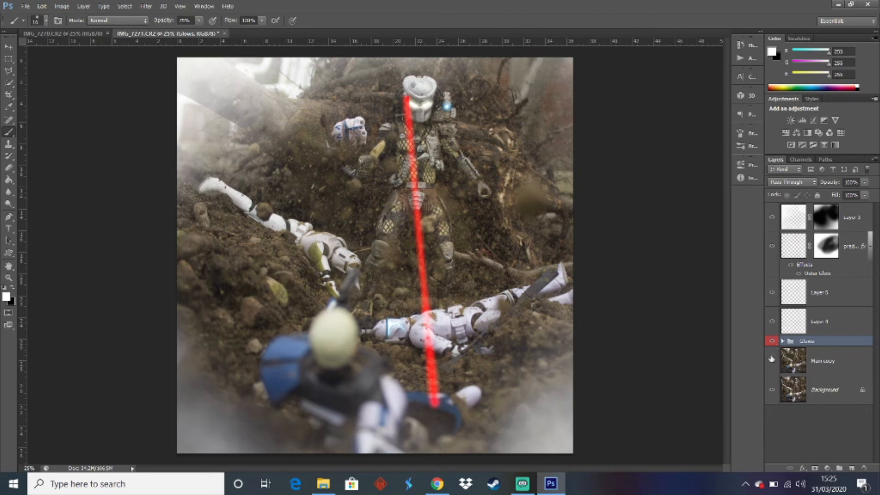
pyautogui.click(771, 341)
pyautogui.click(772, 340)
pyautogui.click(782, 341)
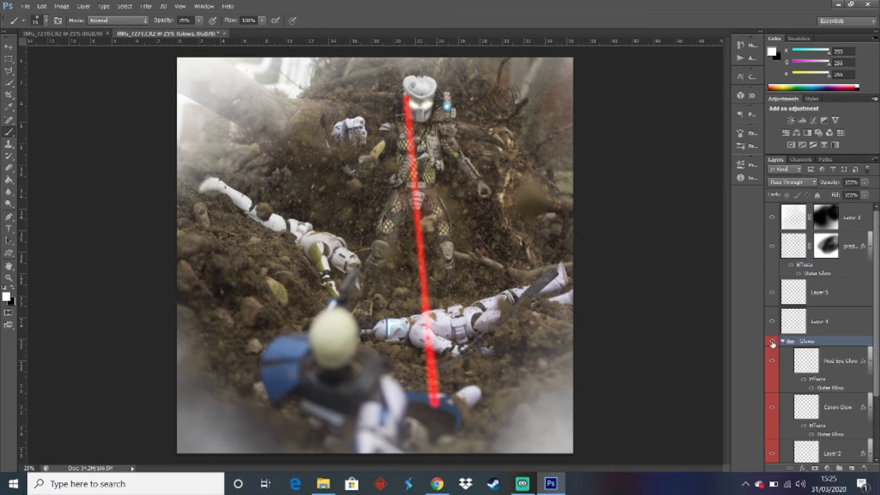
pyautogui.click(771, 342)
pyautogui.click(772, 341)
pyautogui.click(772, 341)
pyautogui.click(772, 341)
pyautogui.scroll(-3, 877, 392)
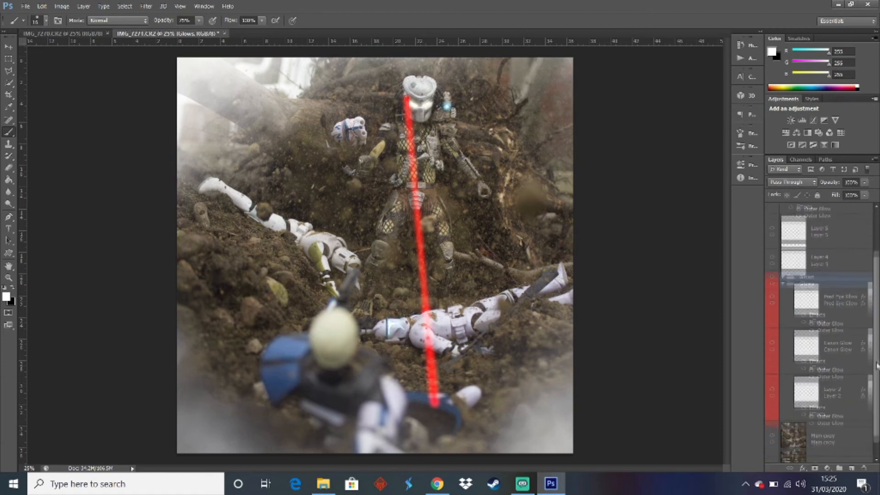
pyautogui.click(772, 373)
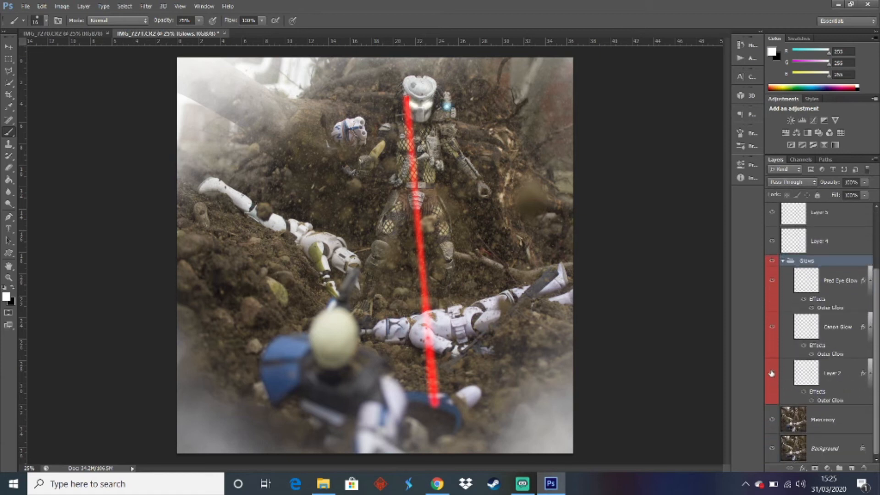
pyautogui.click(772, 373)
pyautogui.click(773, 260)
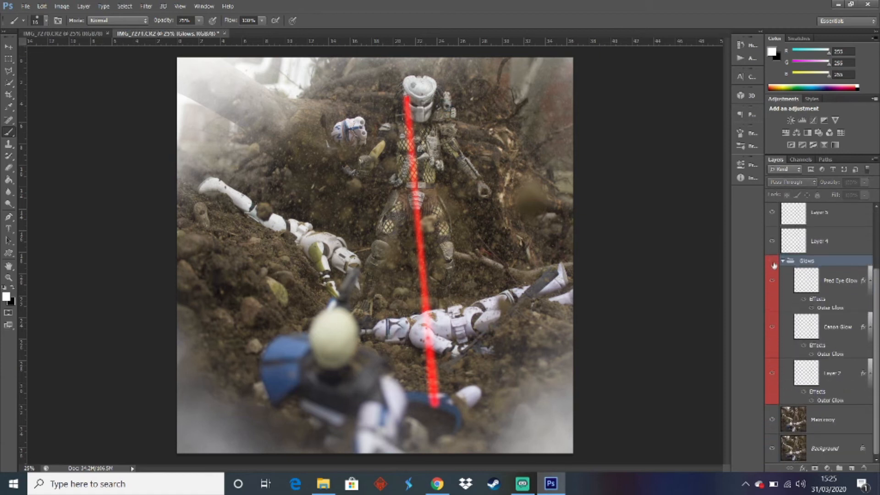
pyautogui.click(773, 261)
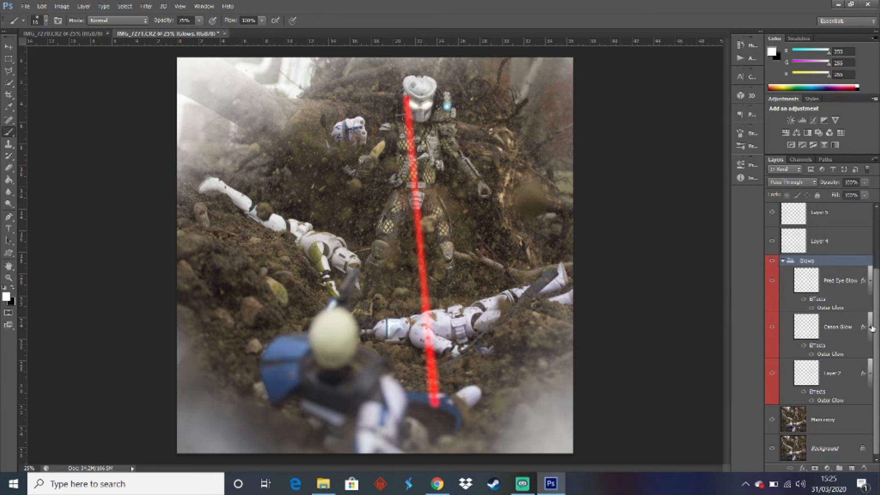
# Collapse the Glows group, create a new group at the top of the layer stack and move Layer 3 and the masked layer below it inside
pyautogui.scroll(2, 872, 327)
pyautogui.click(783, 299)
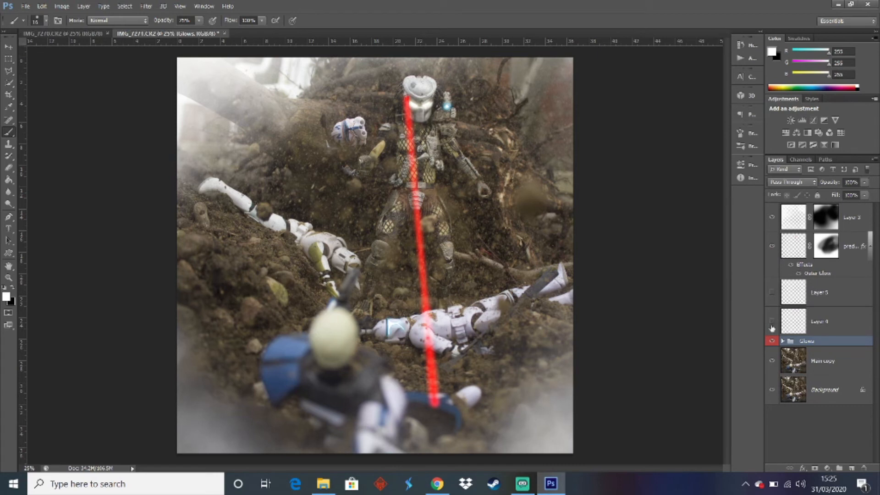
pyautogui.click(838, 468)
pyautogui.moveTo(820, 343); pyautogui.dragTo(813, 207)
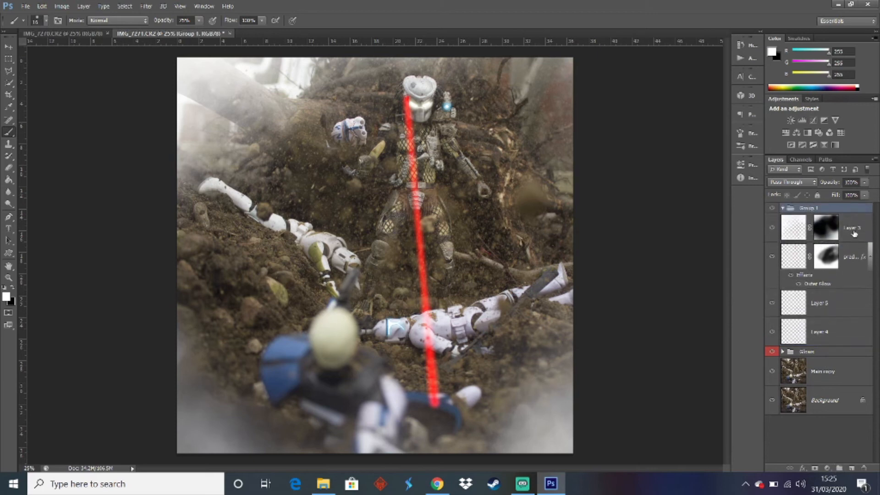
pyautogui.click(855, 228)
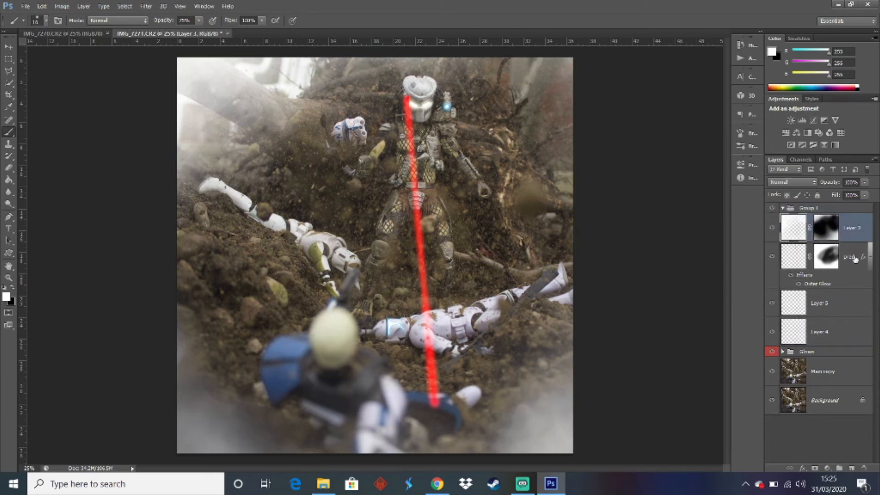
pyautogui.keyDown('shift'); pyautogui.click(851, 257); pyautogui.keyUp('shift')
pyautogui.rightClick(852, 231)
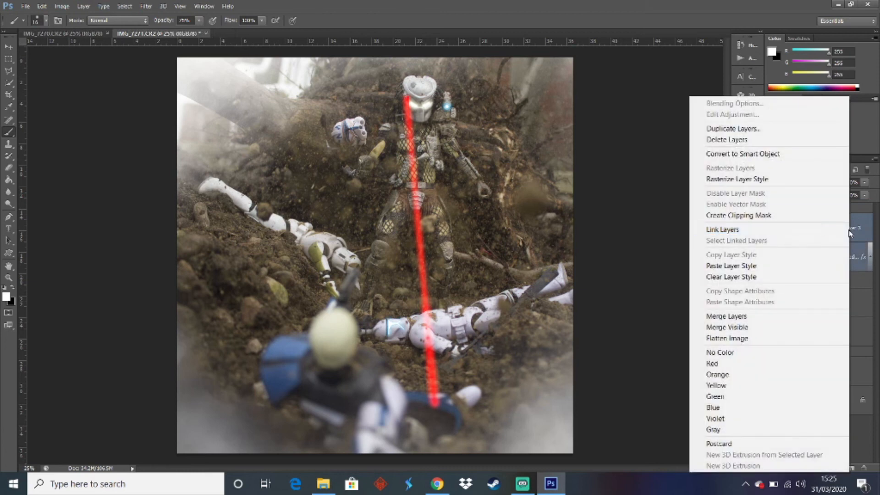
pyautogui.click(855, 233)
pyautogui.moveTo(846, 237); pyautogui.dragTo(825, 206)
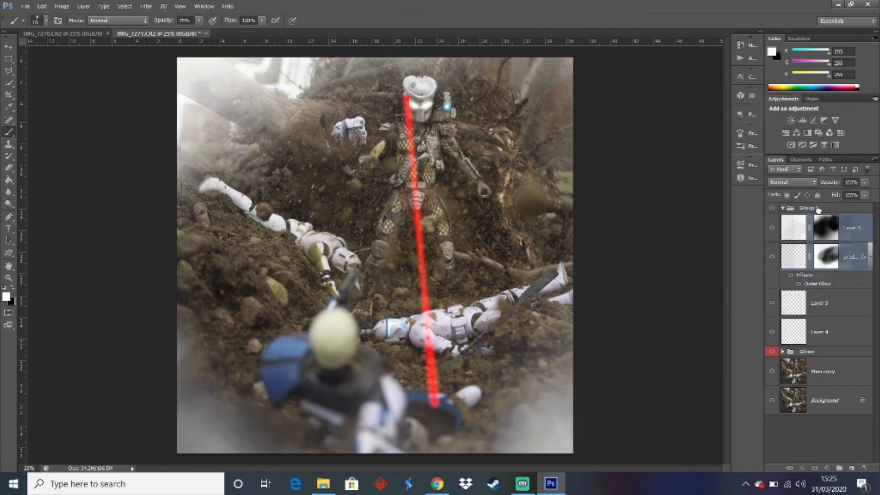
# Rename the new group Smoke, give it an orange colour label and collapse it
pyautogui.doubleClick(810, 208)
pyautogui.write('Smoke')
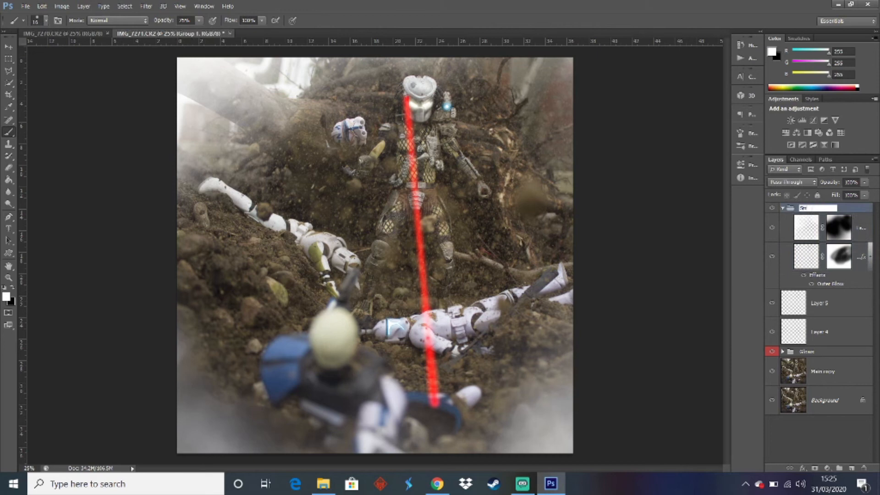
pyautogui.press('Return')
pyautogui.rightClick(813, 210)
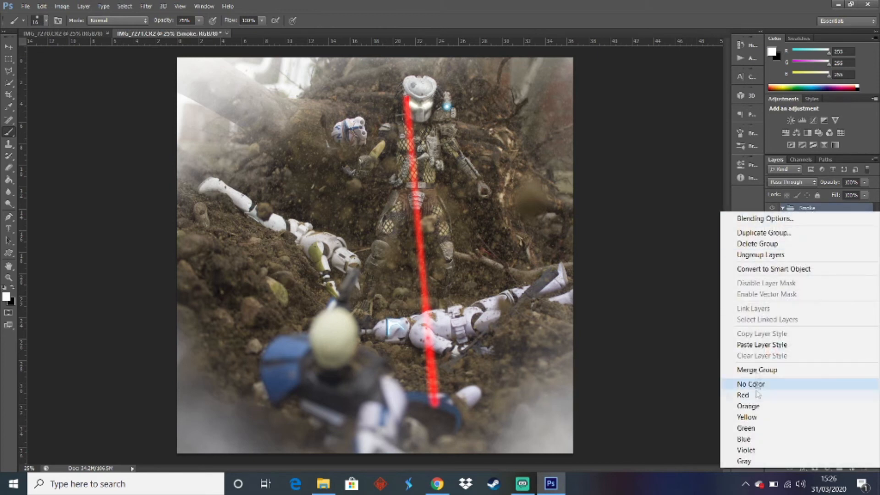
pyautogui.click(751, 406)
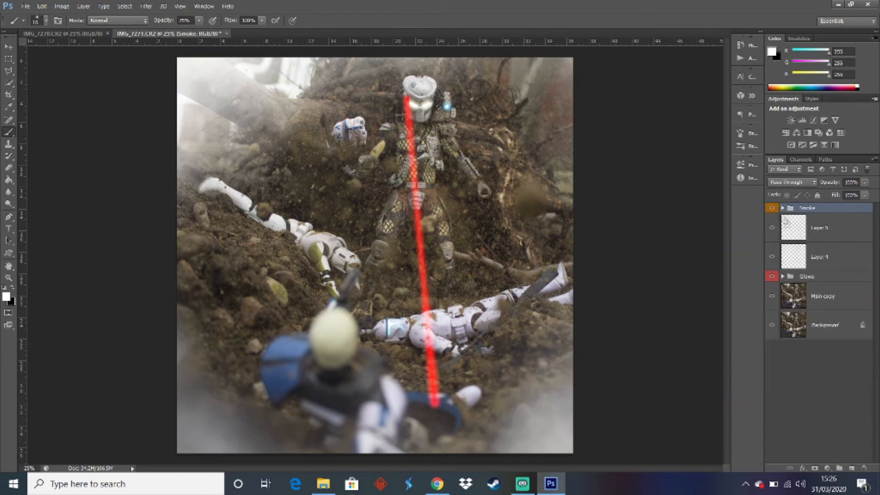
# Compare the image with and without the Smoke and Glows groups by toggling their visibility
pyautogui.click(772, 208)
pyautogui.click(772, 209)
pyautogui.click(772, 209)
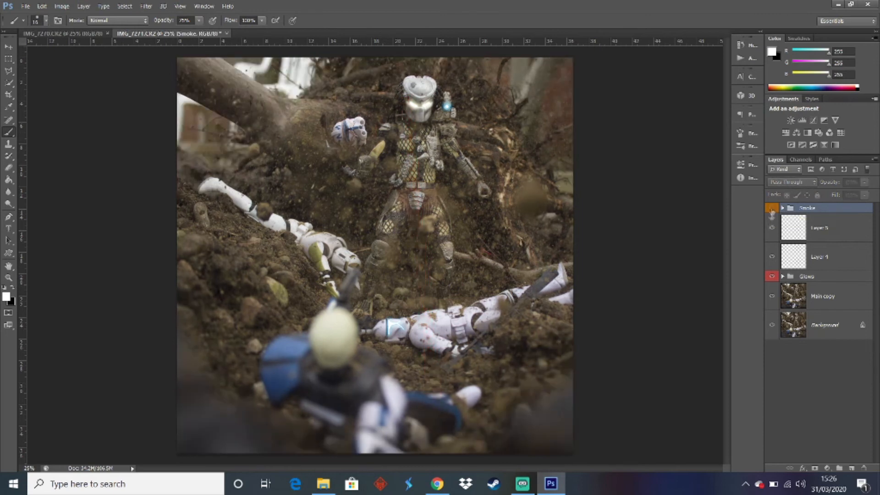
pyautogui.click(771, 278)
pyautogui.click(772, 209)
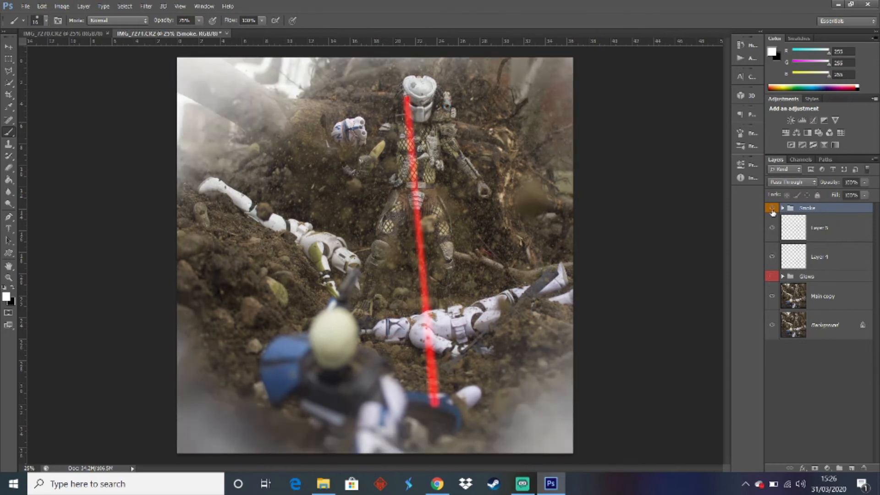
pyautogui.click(772, 209)
pyautogui.click(772, 209)
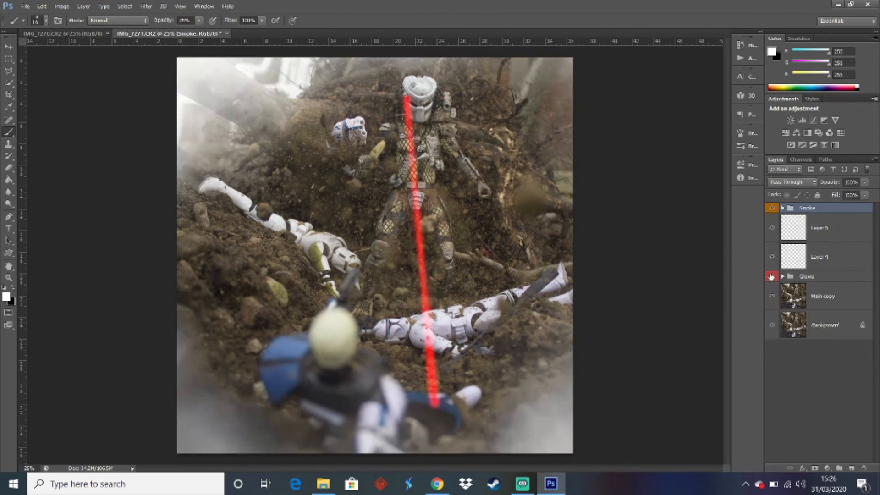
pyautogui.click(771, 277)
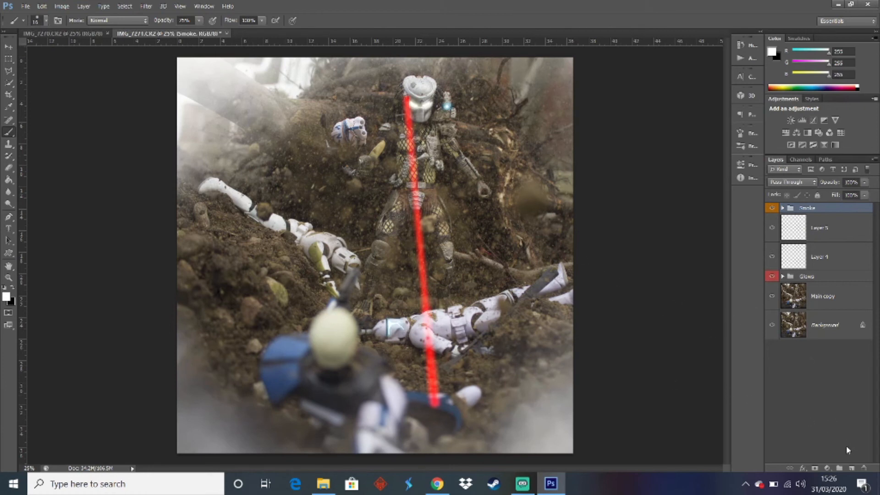
# Hide the Smoke group while keeping the Glows group visible
pyautogui.click(772, 208)
pyautogui.click(771, 276)
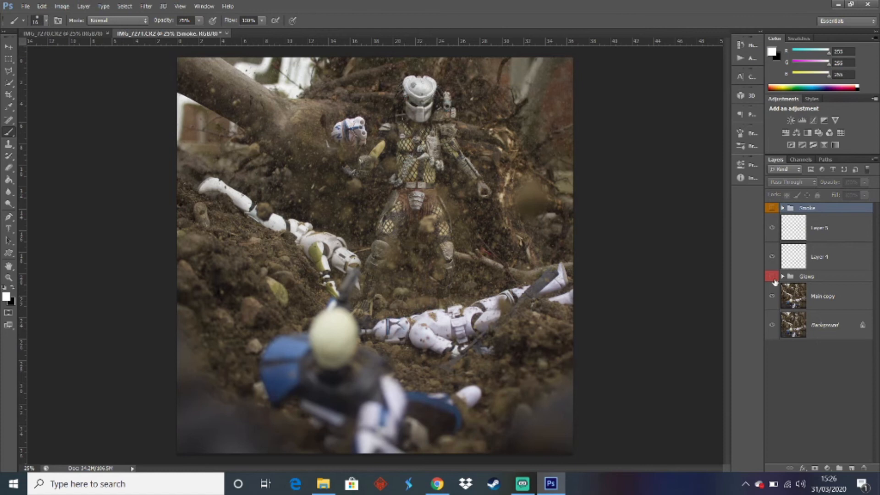
pyautogui.click(771, 277)
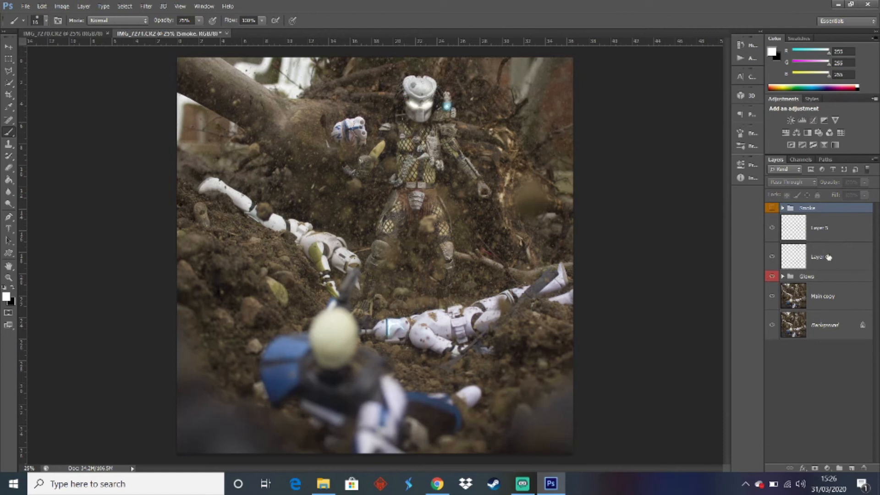
# Place the fire splash image from the Power Rangers > Red Ranger Goldar folder into the Layer 5 position
pyautogui.click(828, 257)
pyautogui.click(831, 229)
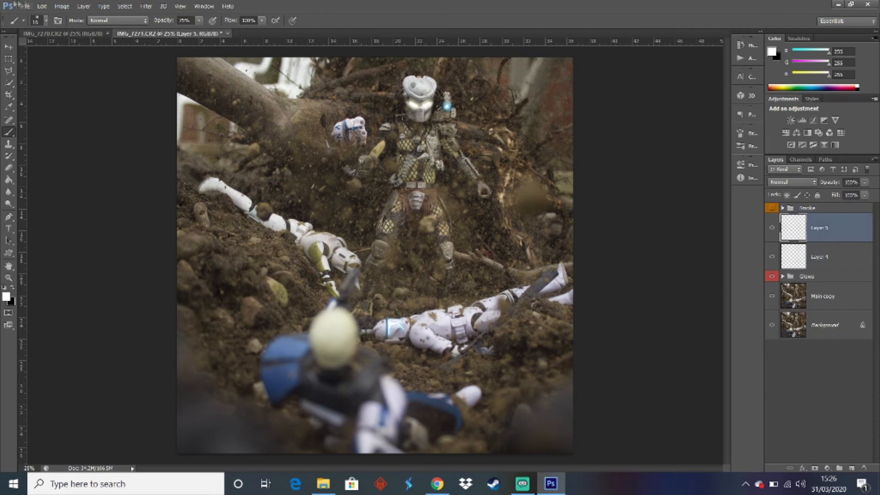
pyautogui.click(18, 5)
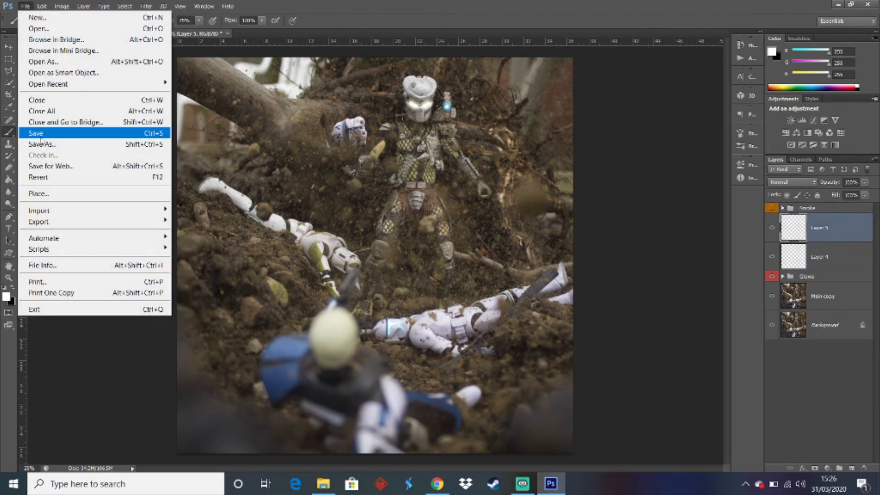
pyautogui.click(38, 193)
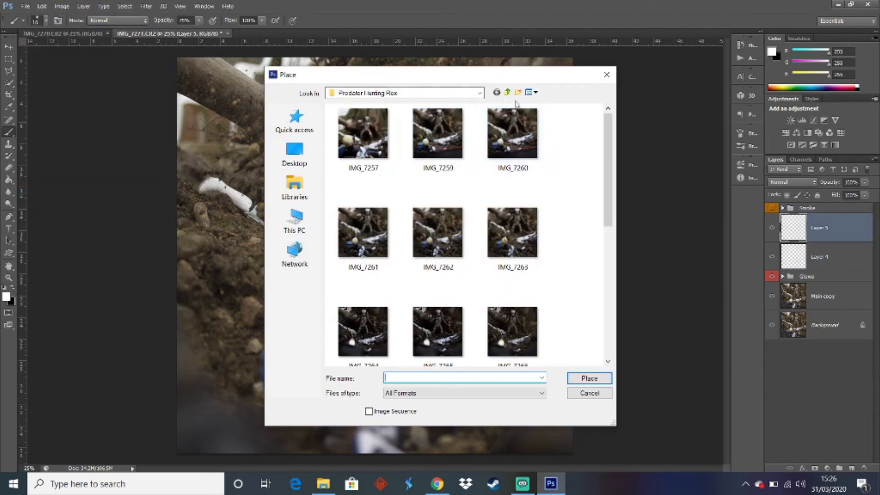
pyautogui.click(506, 94)
pyautogui.click(506, 94)
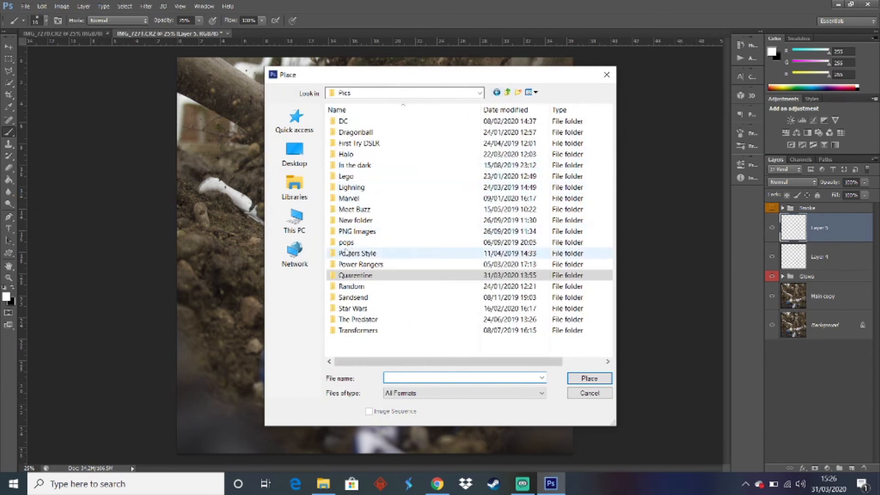
pyautogui.doubleClick(360, 264)
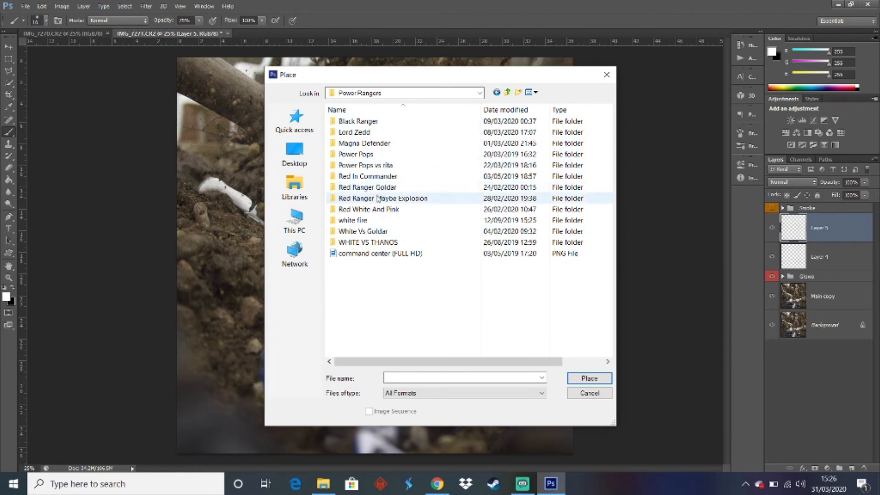
pyautogui.doubleClick(376, 187)
pyautogui.doubleClick(450, 165)
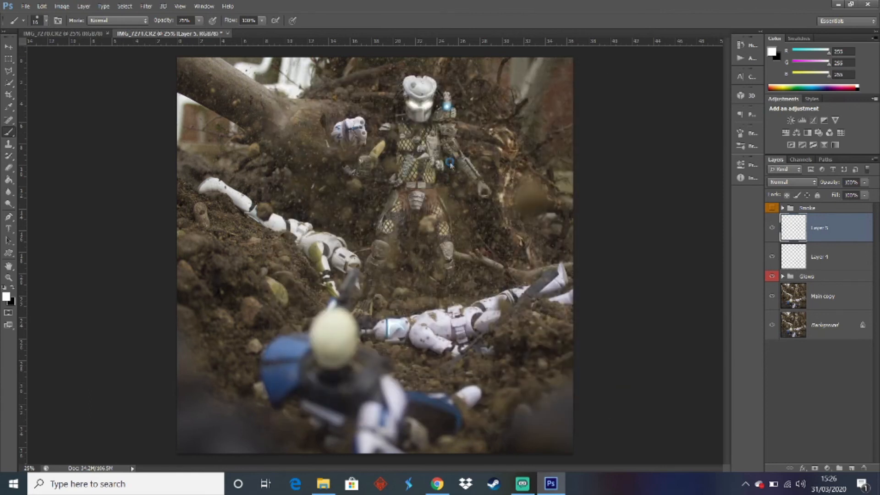
# Scale the placed fire splash image to cover the whole canvas, commit it and rasterize it
pyautogui.moveTo(474, 143); pyautogui.dragTo(575, 46)
pyautogui.moveTo(297, 298); pyautogui.dragTo(173, 453)
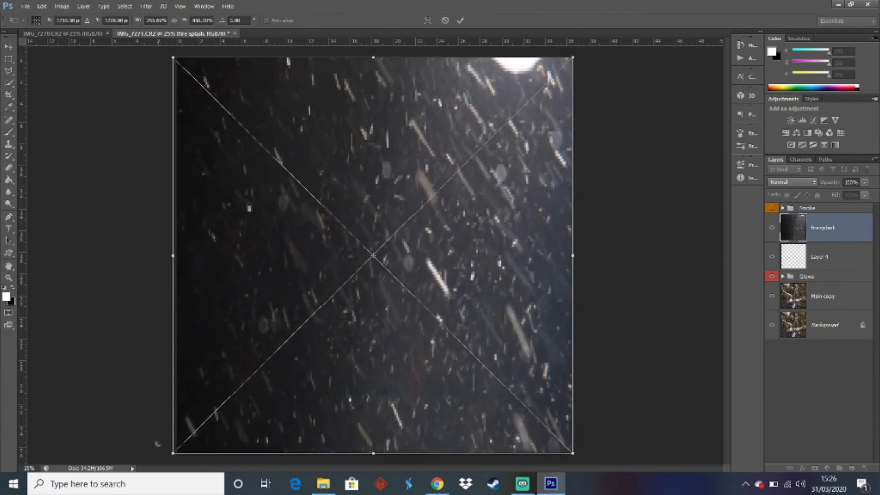
pyautogui.press('Return')
pyautogui.click(282, 325)
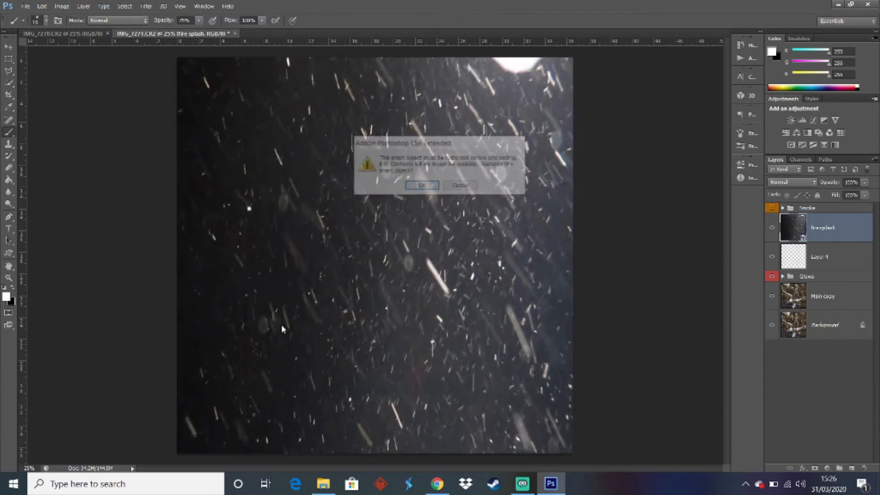
pyautogui.press('Return')
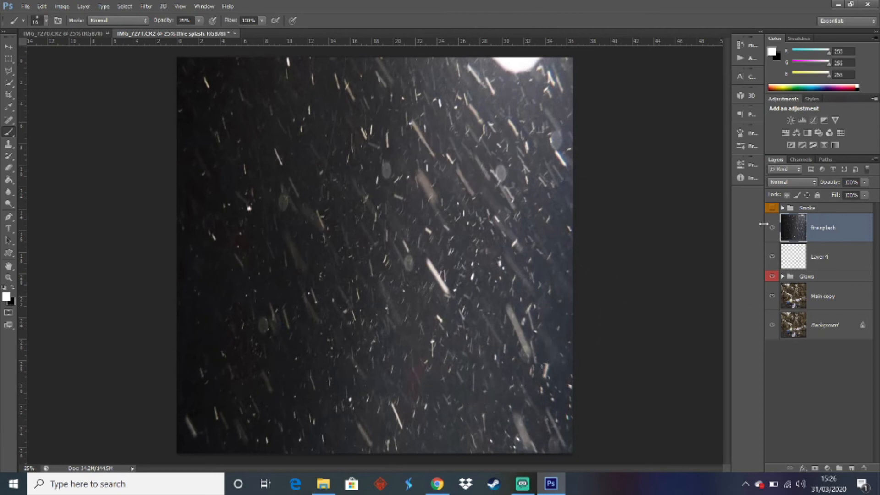
# Hide the fire splash layer and fill Layer 4 with orange (#ff7e00)
pyautogui.click(770, 228)
pyautogui.click(824, 264)
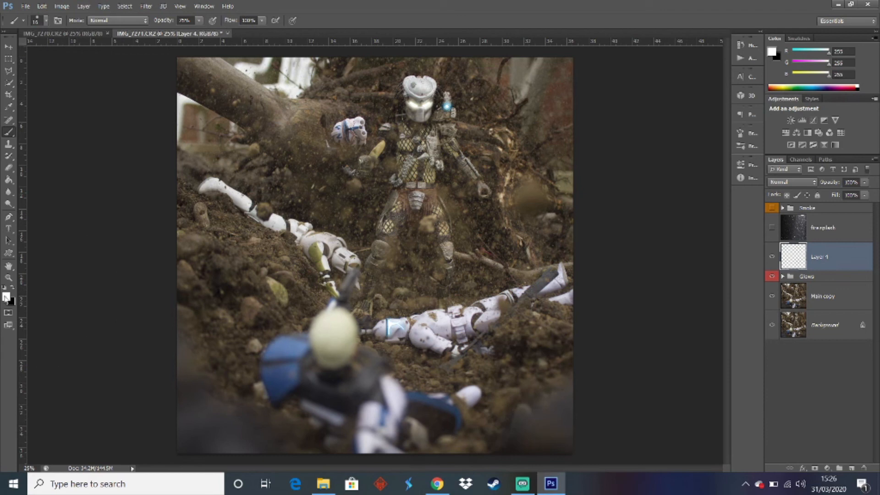
pyautogui.click(6, 297)
pyautogui.click(150, 335)
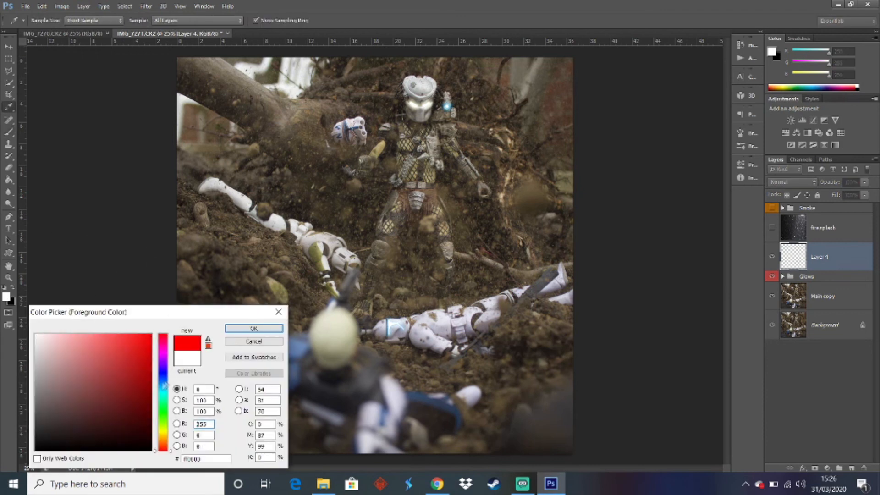
pyautogui.click(164, 423)
pyautogui.moveTo(164, 426); pyautogui.dragTo(167, 444)
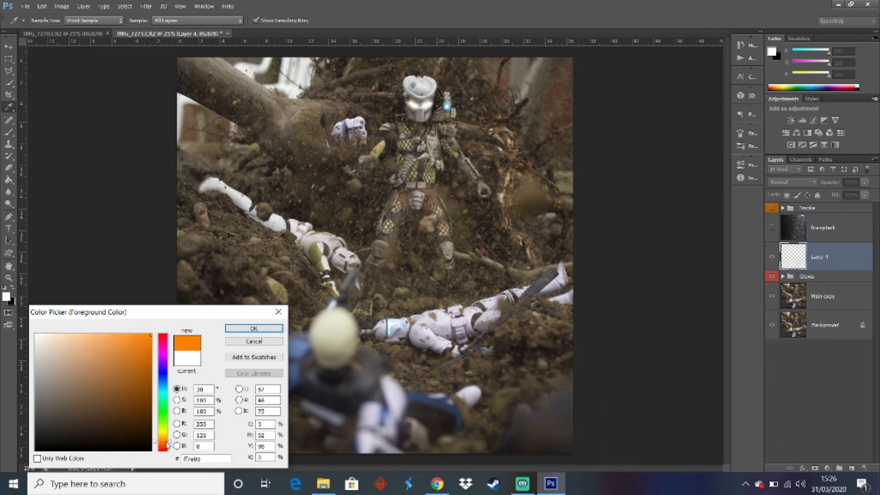
pyautogui.click(253, 328)
pyautogui.press('b')
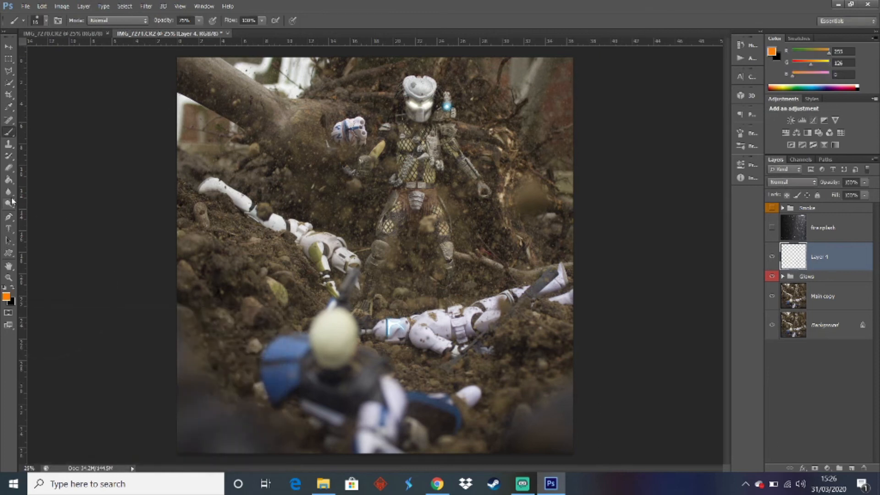
pyautogui.click(8, 180)
pyautogui.click(499, 285)
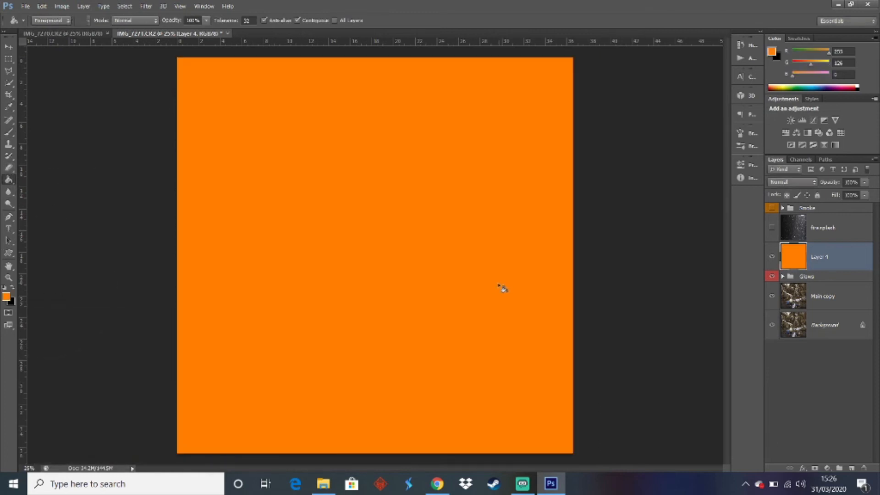
# Show the fire splash layer, try several blend modes on it and settle on Hard Light
pyautogui.click(824, 228)
pyautogui.click(772, 227)
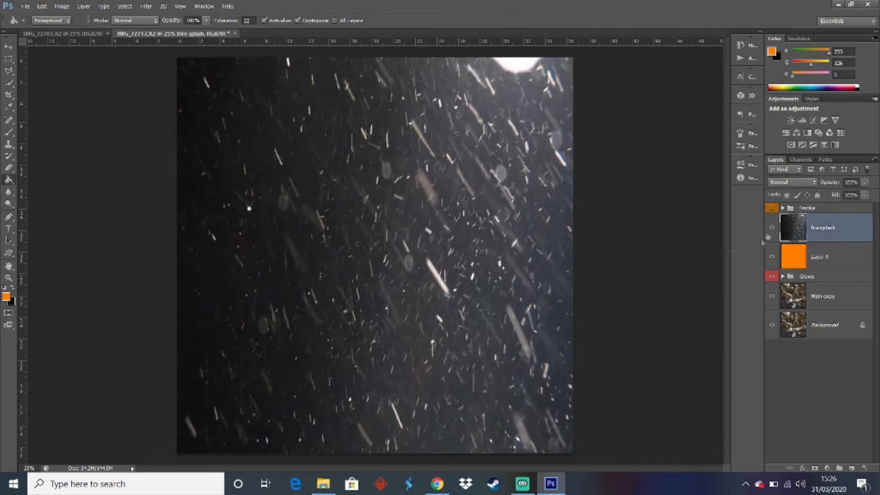
pyautogui.click(771, 182)
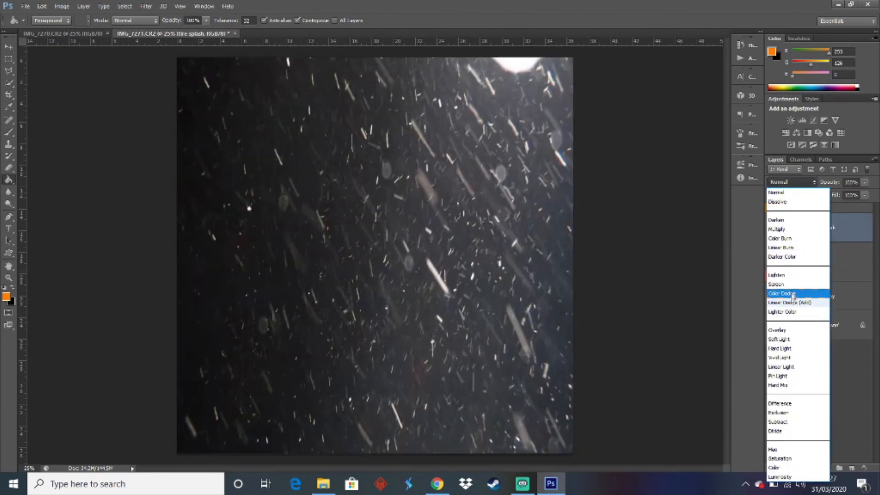
pyautogui.click(789, 333)
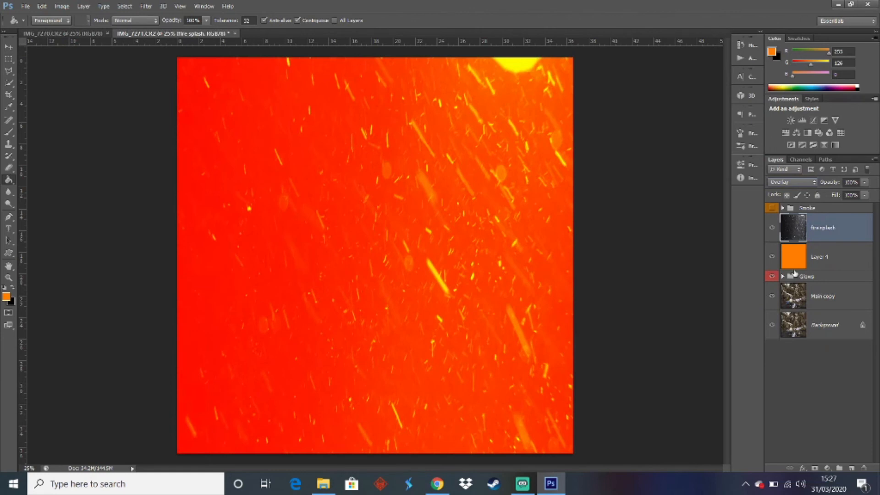
pyautogui.press('Up')
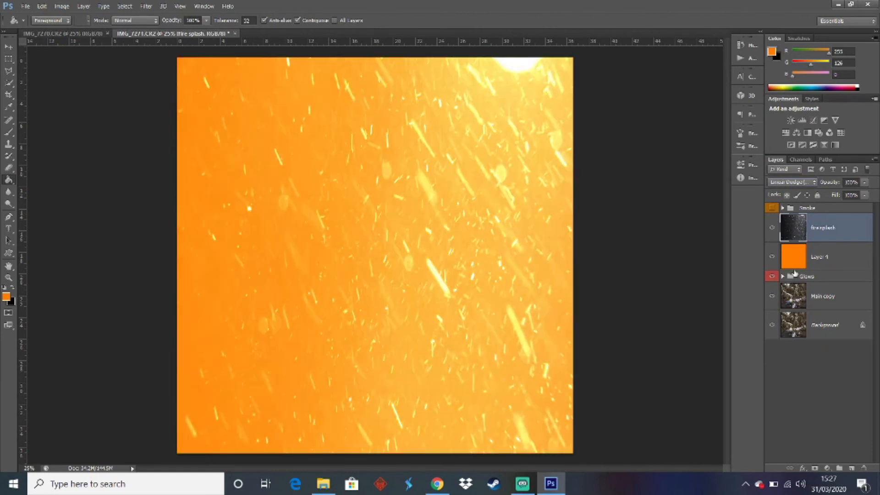
pyautogui.press('Up')
pyautogui.press('Up')
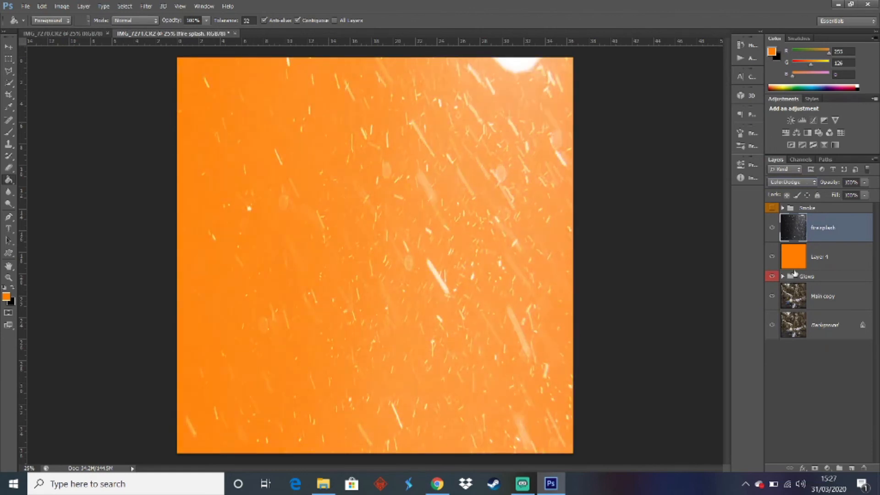
pyautogui.press('Down')
pyautogui.press('Down')
pyautogui.press('Down')
pyautogui.press('Down')
pyautogui.press('Down')
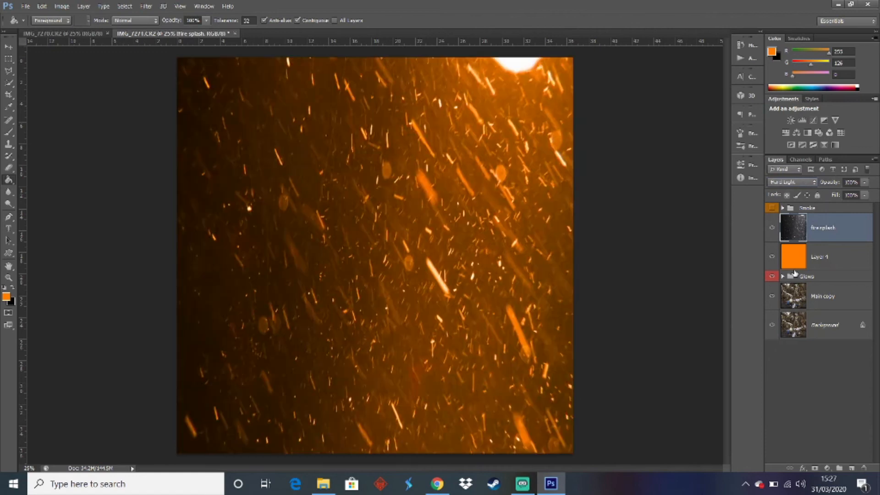
pyautogui.press('Down')
pyautogui.press('Up')
# Merge the fire splash layer with the orange Layer 4 and set the merged layer's blend mode to Screen
pyautogui.keyDown('ctrl'); pyautogui.click(827, 260); pyautogui.keyUp('ctrl')
pyautogui.rightClick(826, 260)
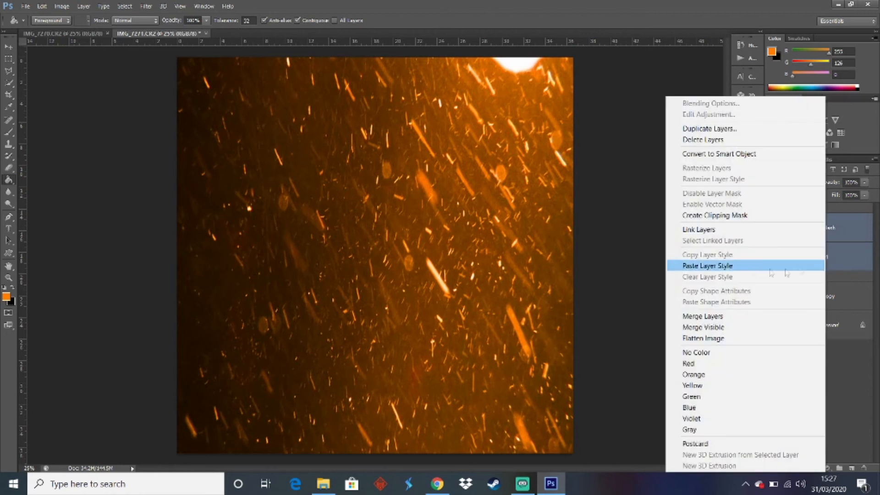
pyautogui.click(692, 316)
pyautogui.click(797, 182)
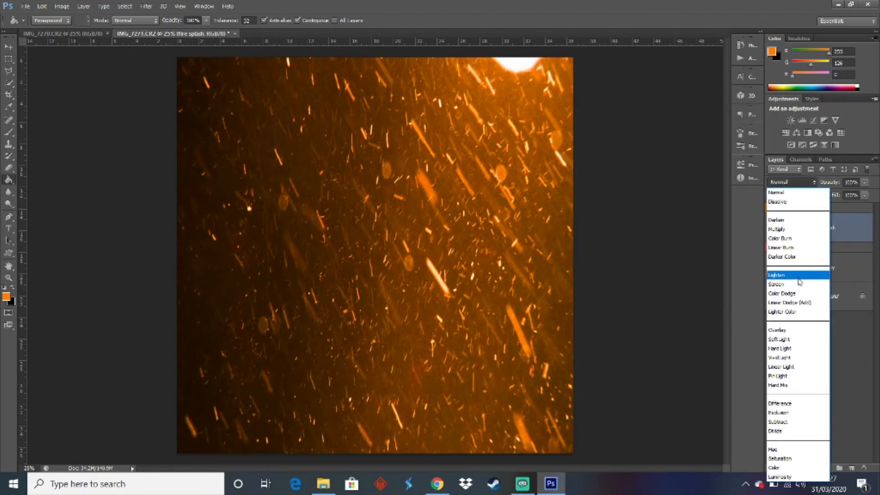
pyautogui.click(797, 284)
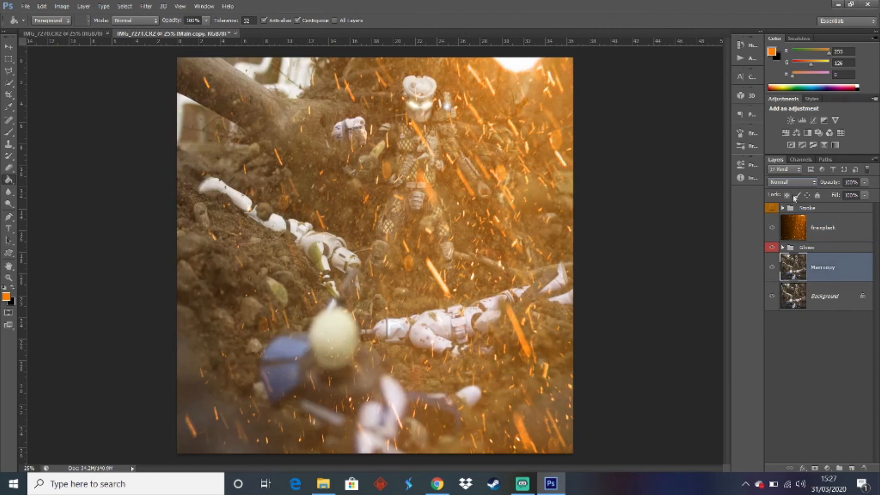
pyautogui.click(792, 182)
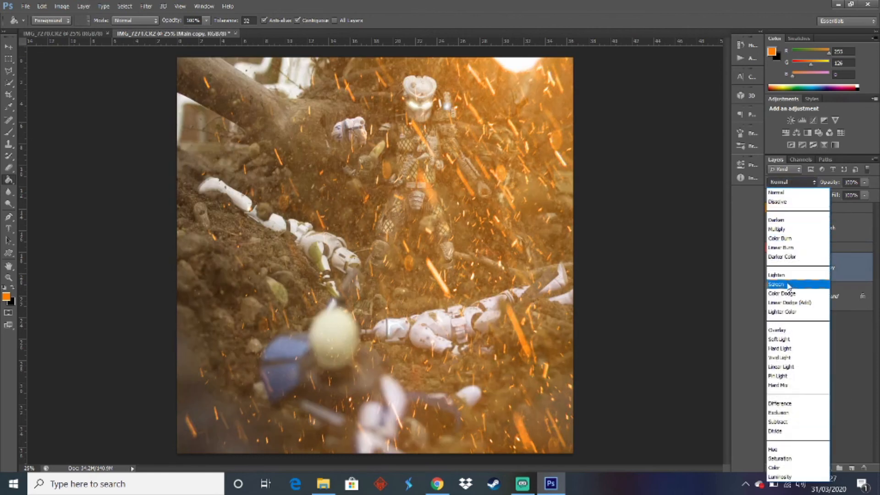
pyautogui.click(787, 275)
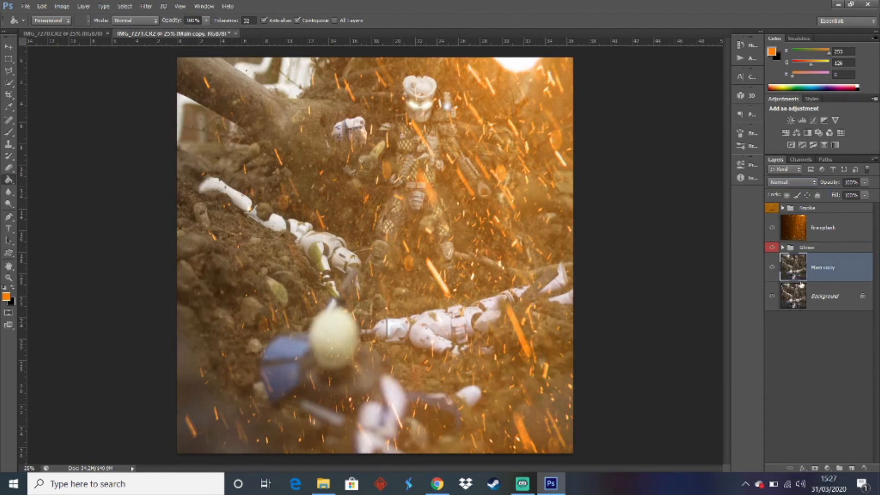
pyautogui.click(823, 236)
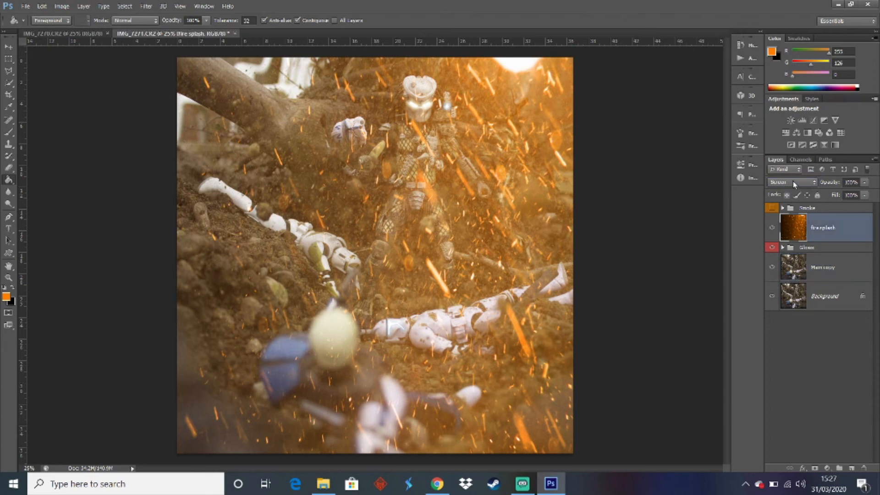
# Set the fire splash layer's blend mode to Lighten and enlarge and reposition it so only sparse sparks cover the canvas
pyautogui.click(793, 182)
pyautogui.click(787, 275)
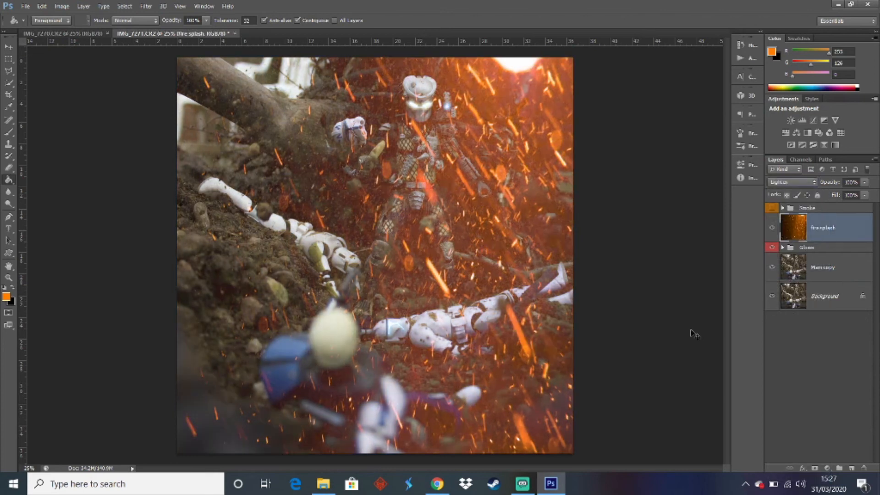
pyautogui.hotkey('ctrl', 't')
pyautogui.moveTo(515, 224); pyautogui.dragTo(471, 312)
pyautogui.moveTo(529, 130); pyautogui.dragTo(284, 348)
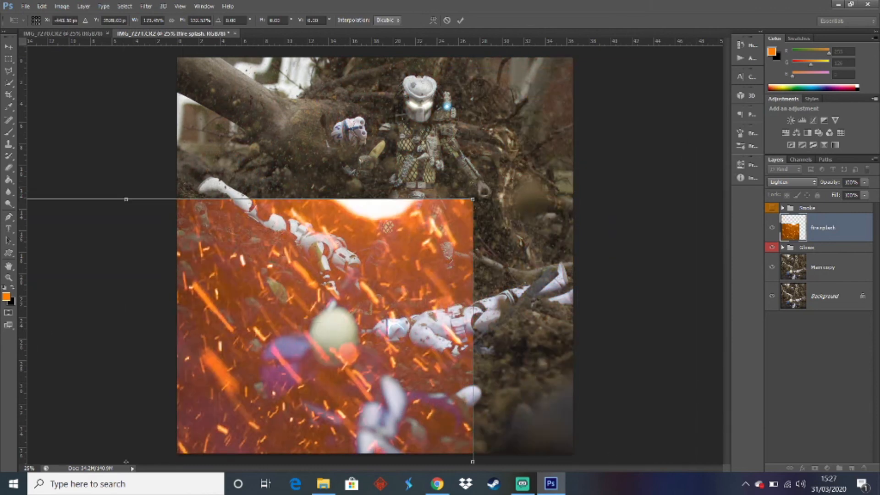
pyautogui.moveTo(477, 199); pyautogui.dragTo(756, 71)
pyautogui.moveTo(637, 184); pyautogui.dragTo(729, 164)
pyautogui.press('Return')
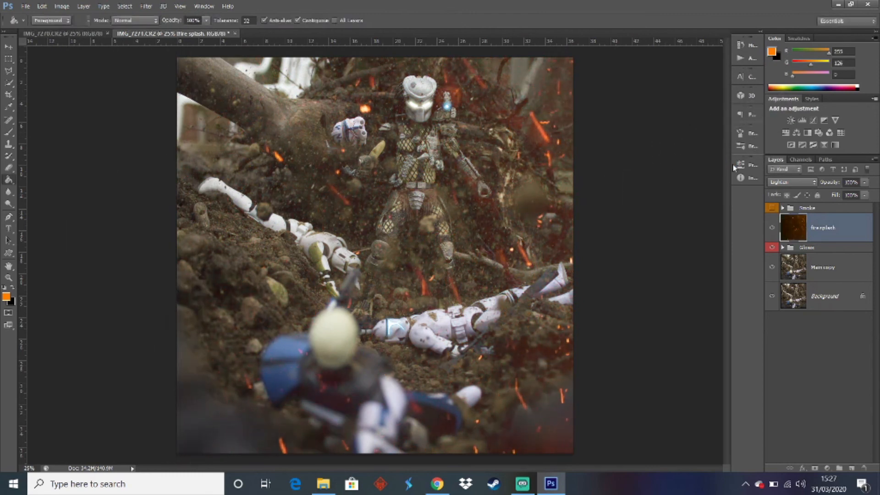
# Show the Smoke group and add a layer mask to the fire splash layer
pyautogui.click(773, 208)
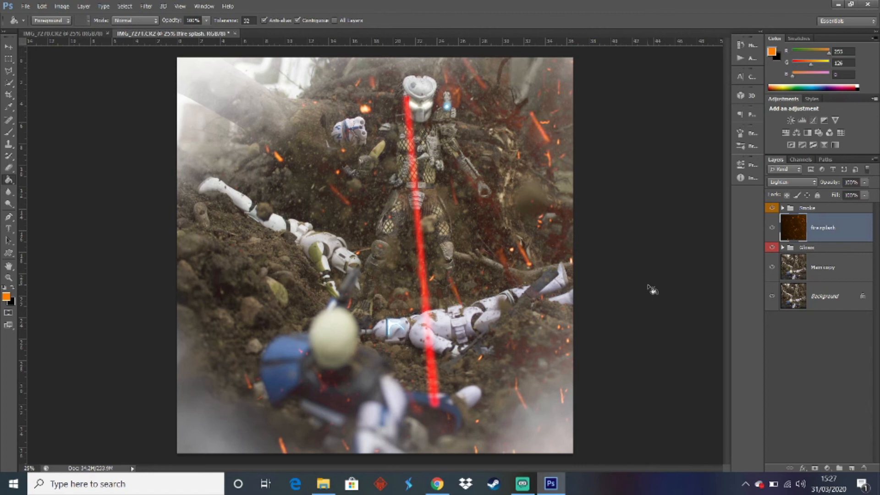
pyautogui.click(815, 351)
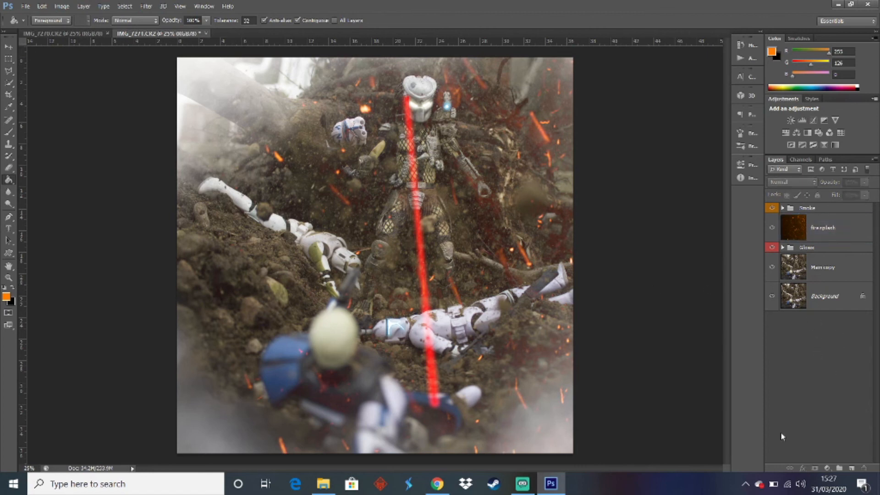
pyautogui.click(818, 234)
pyautogui.click(814, 468)
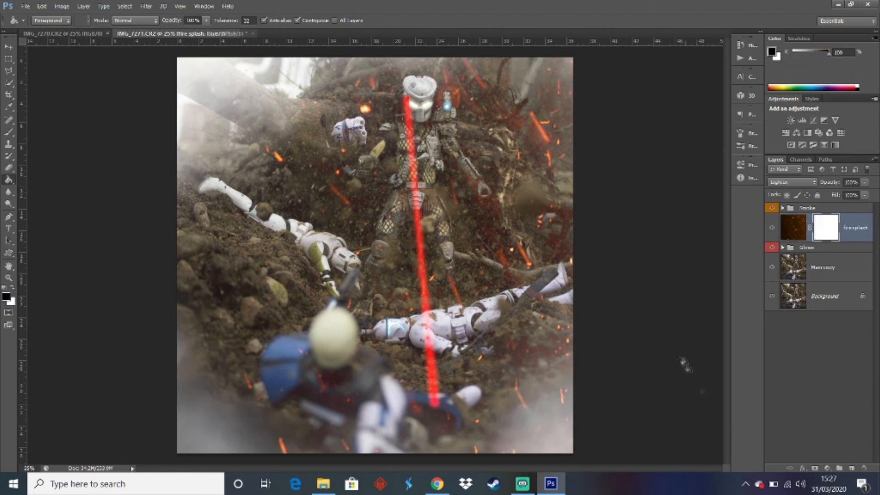
# Paint black on the fire splash mask over the foreground trooper and the ground around him to remove the sparks there
pyautogui.click(8, 132)
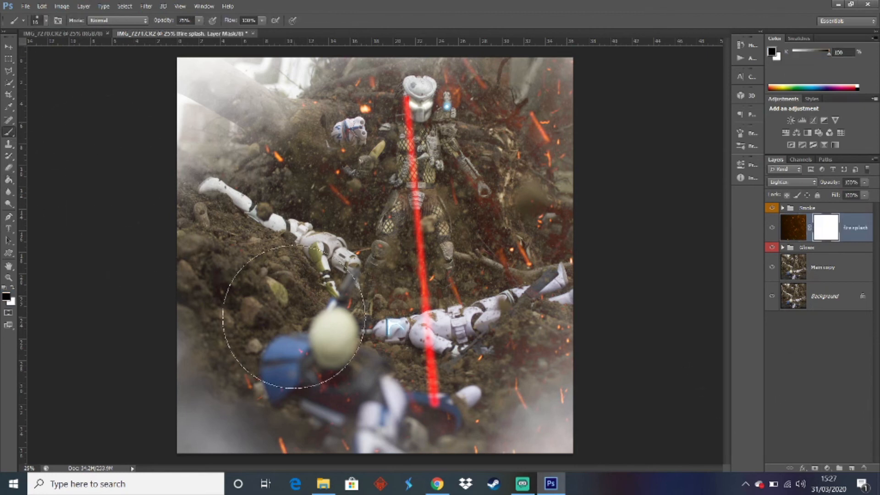
pyautogui.press('[')
pyautogui.press('[')
pyautogui.press('[')
pyautogui.press('[')
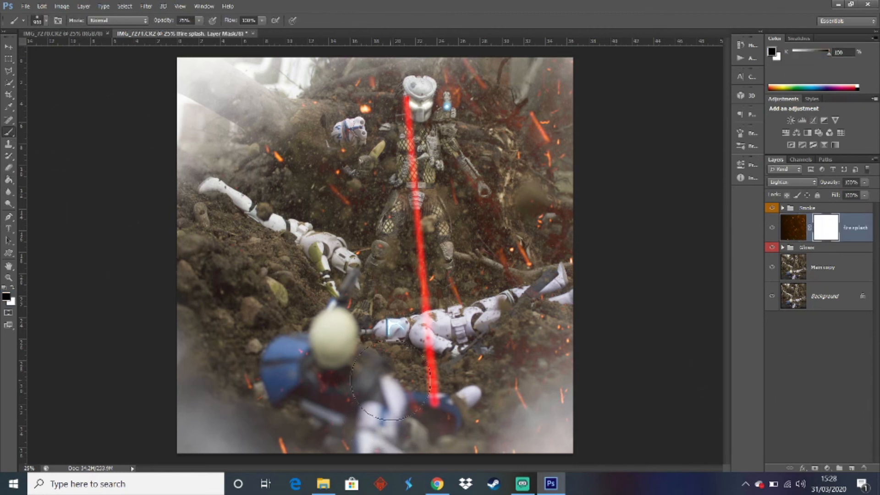
pyautogui.moveTo(339, 378); pyautogui.dragTo(307, 369)
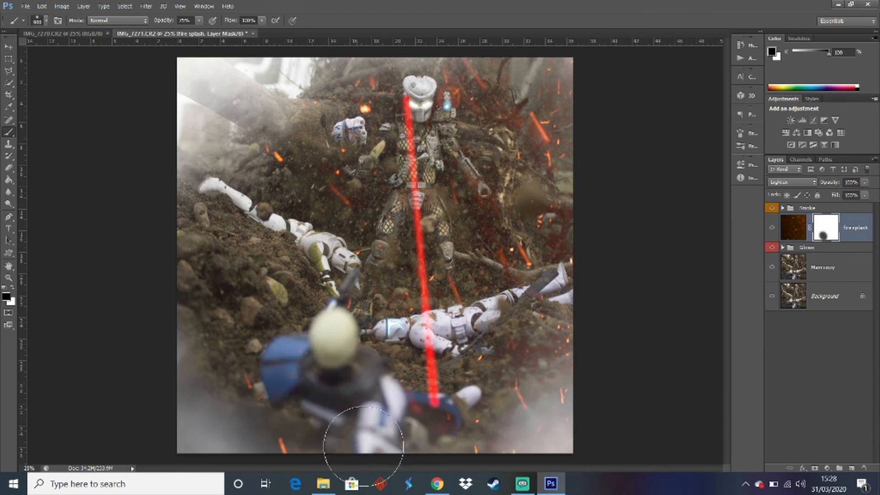
pyautogui.moveTo(299, 440)
pyautogui.mouseDown()
pyautogui.moveTo(322, 411)
pyautogui.moveTo(279, 387)
pyautogui.mouseUp()
pyautogui.moveTo(444, 442); pyautogui.dragTo(463, 414)
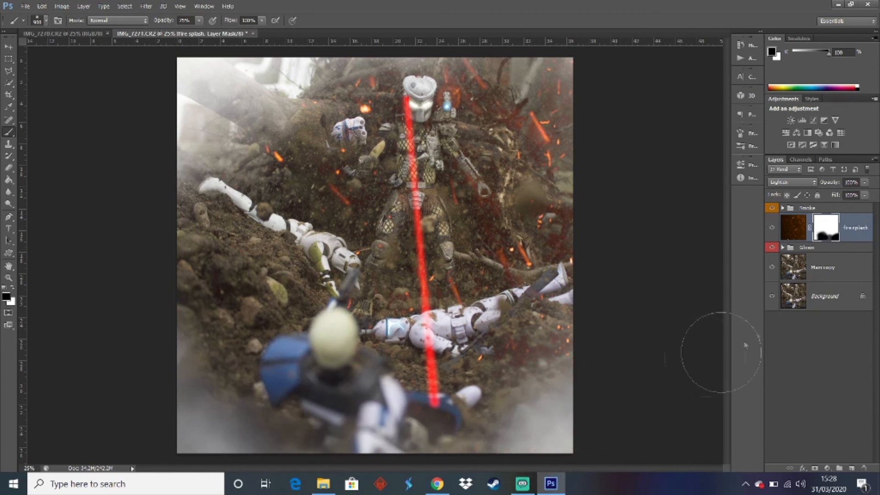
# Create two merged copies of the visible image above the Smoke group
pyautogui.click(783, 208)
pyautogui.click(783, 208)
pyautogui.click(772, 229)
pyautogui.click(773, 229)
pyautogui.click(831, 376)
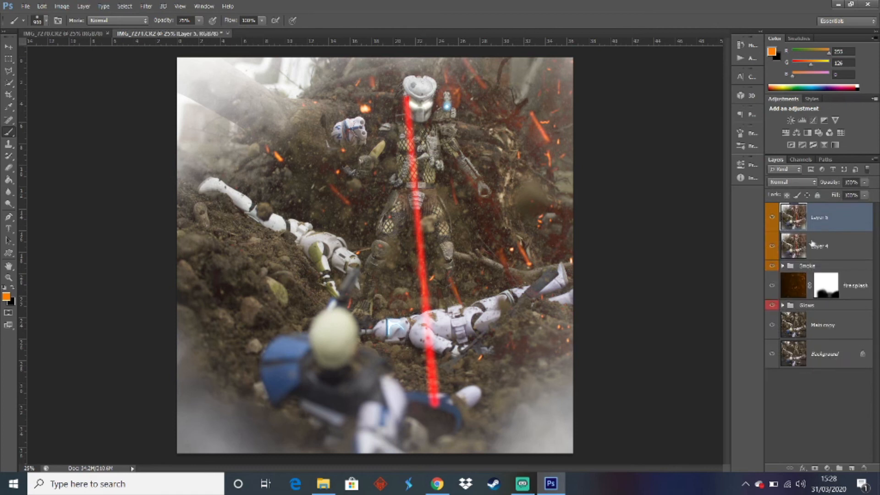
# Add a Brightness/Contrast adjustment above Layer 5 with contrast 100 and brightness -30
pyautogui.click(790, 120)
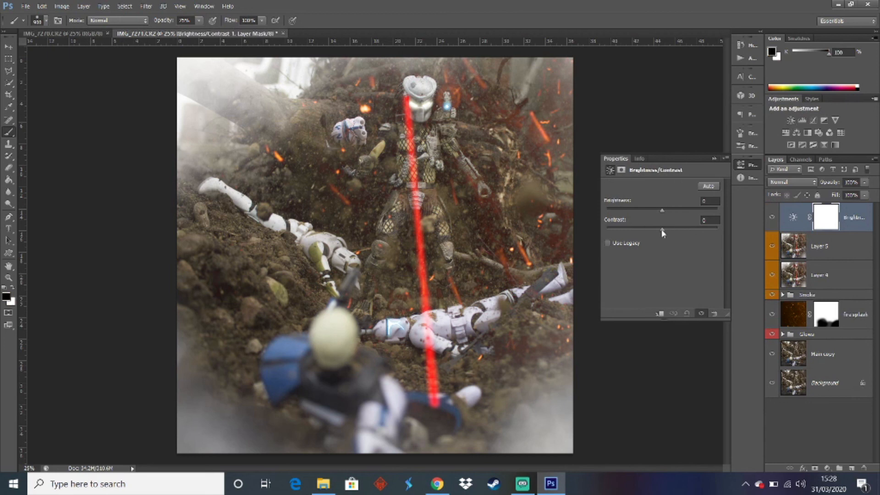
pyautogui.moveTo(661, 230); pyautogui.dragTo(741, 236)
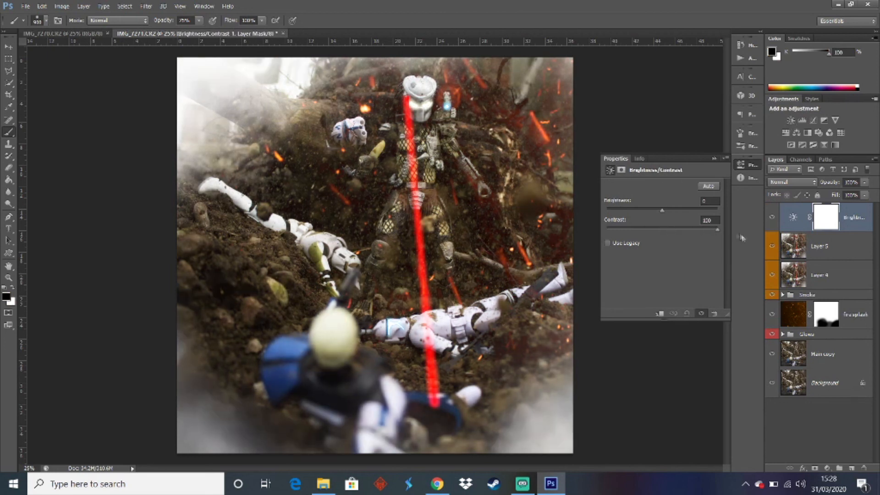
pyautogui.click(705, 202)
pyautogui.write('-20')
pyautogui.write('50')
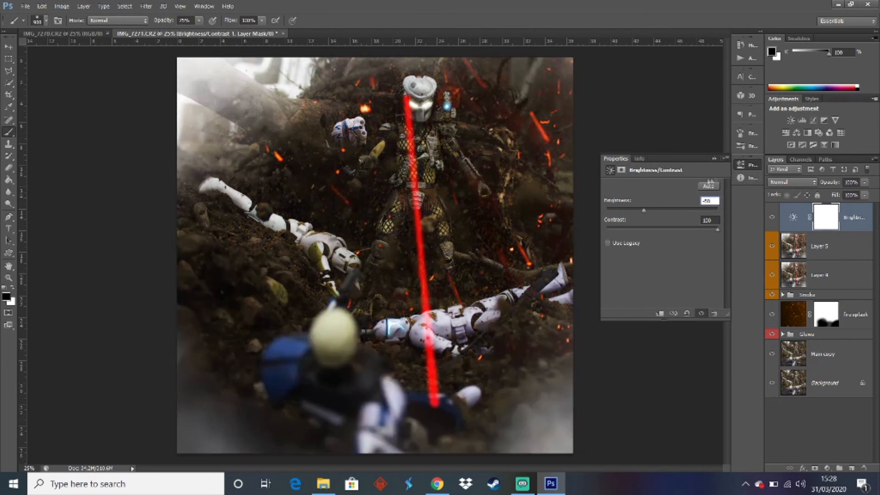
pyautogui.press('BackSpace')
pyautogui.press('BackSpace')
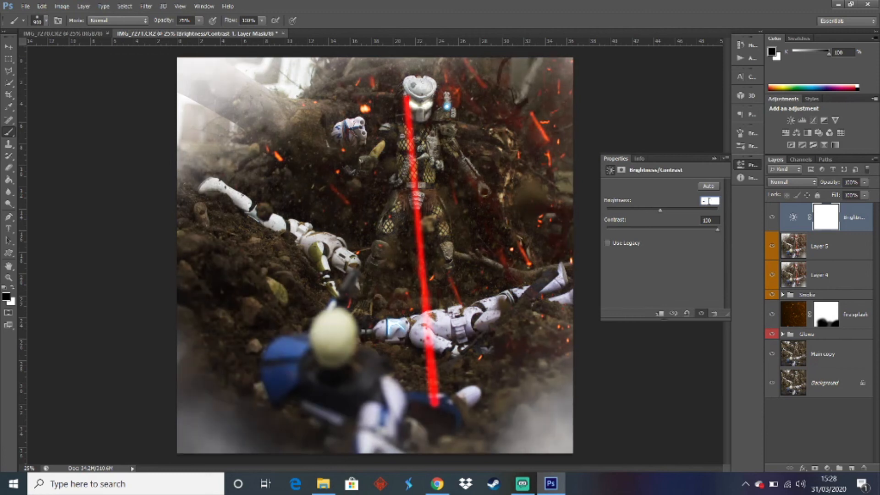
pyautogui.write('30')
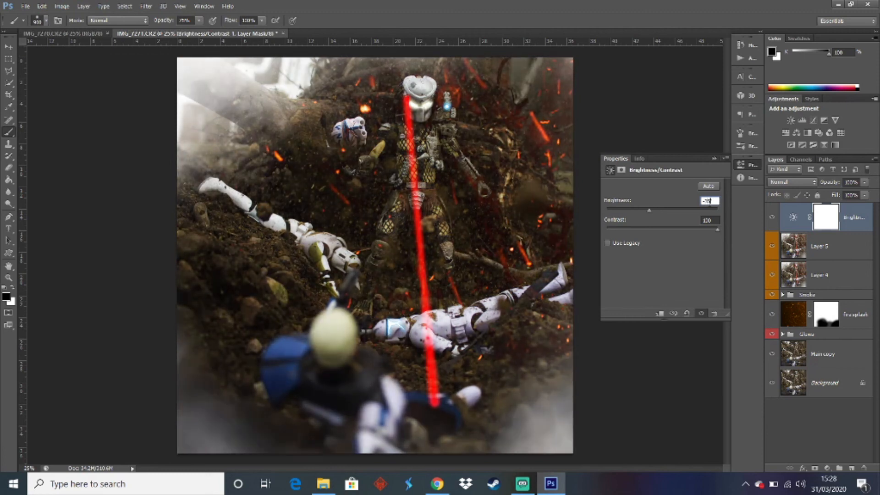
pyautogui.click(714, 159)
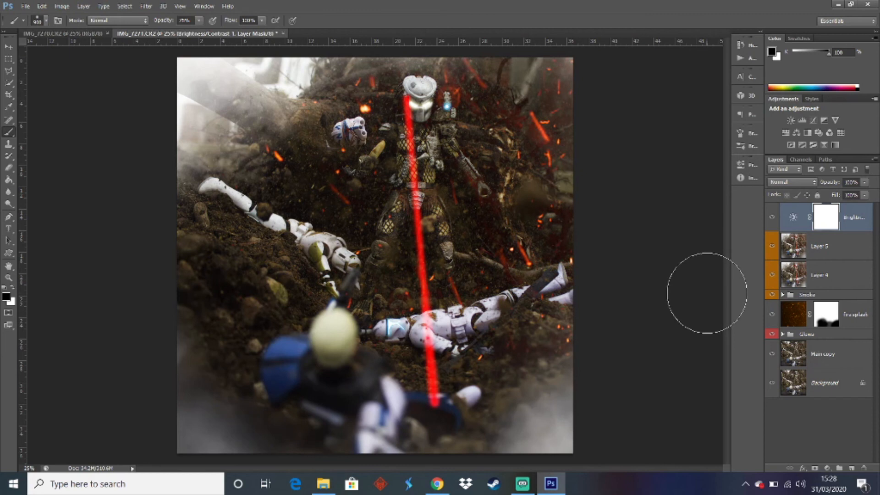
# Merge the Brightness/Contrast adjustment with Layer 5 and add a layer mask to the merged layer
pyautogui.keyDown('shift'); pyautogui.click(836, 244); pyautogui.keyUp('shift')
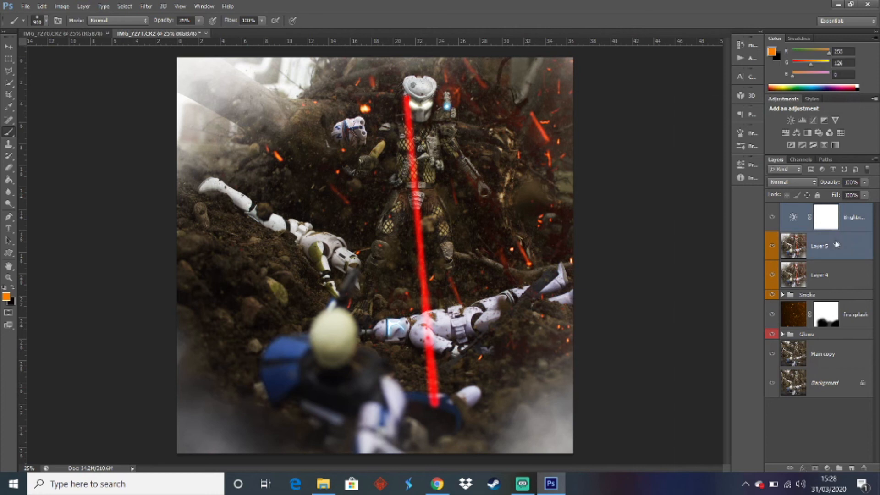
pyautogui.rightClick(836, 243)
pyautogui.click(711, 316)
pyautogui.click(815, 468)
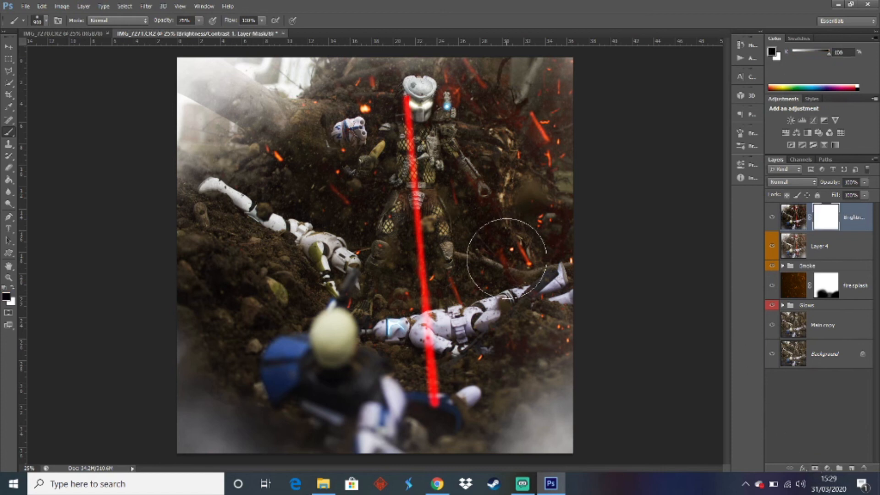
# Paint black at 80% brush opacity on the merged layer's mask over the Predator's mask and cannon and the laser's impact areas
pyautogui.click(184, 20)
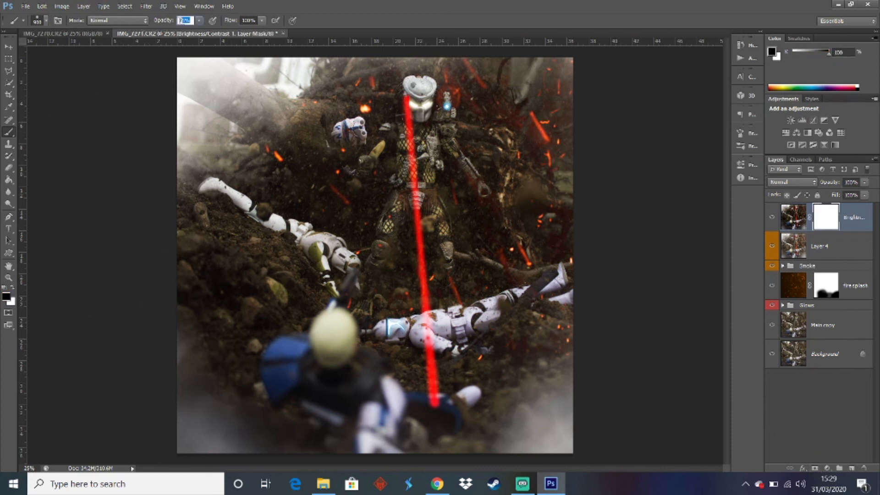
pyautogui.write('80')
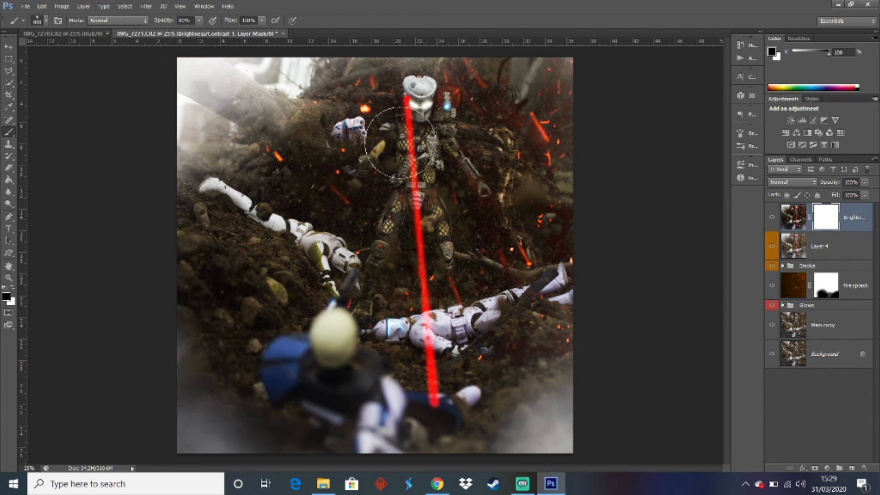
pyautogui.press('[')
pyautogui.press('[')
pyautogui.press('[')
pyautogui.press('[')
pyautogui.press('[')
pyautogui.moveTo(409, 87); pyautogui.dragTo(410, 109)
pyautogui.moveTo(411, 114)
pyautogui.mouseDown()
pyautogui.moveTo(432, 117)
pyautogui.moveTo(428, 90)
pyautogui.moveTo(411, 87)
pyautogui.moveTo(419, 93)
pyautogui.mouseUp()
pyautogui.moveTo(425, 321); pyautogui.dragTo(426, 326)
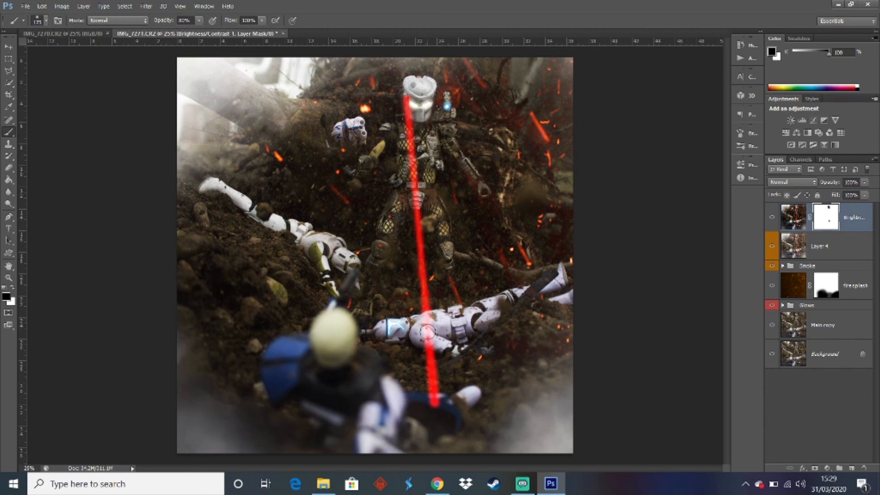
pyautogui.moveTo(425, 397); pyautogui.dragTo(430, 408)
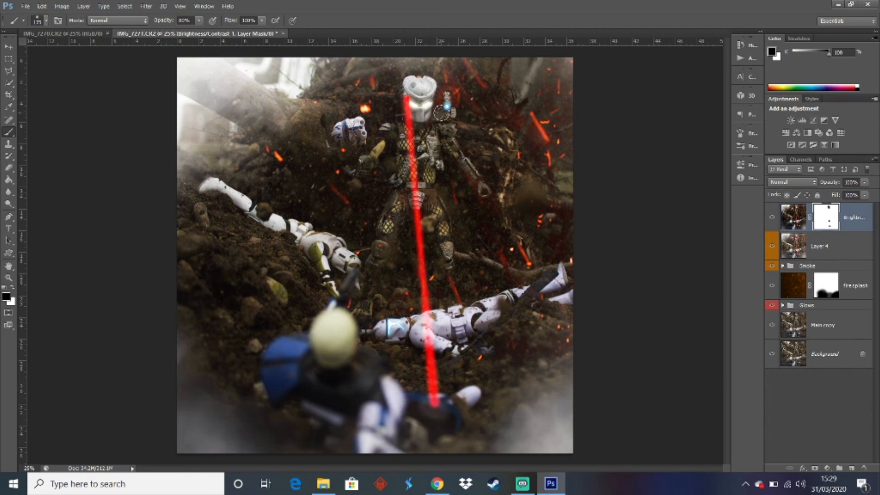
pyautogui.moveTo(445, 112); pyautogui.dragTo(449, 113)
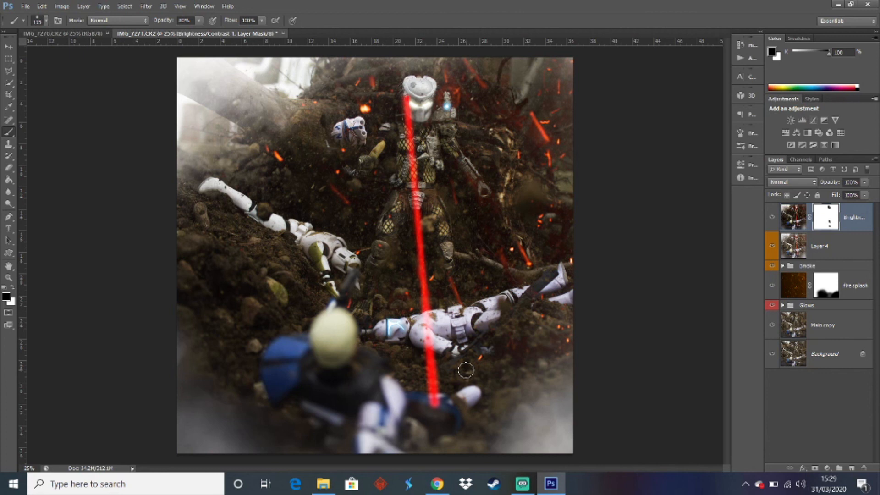
pyautogui.click(541, 486)
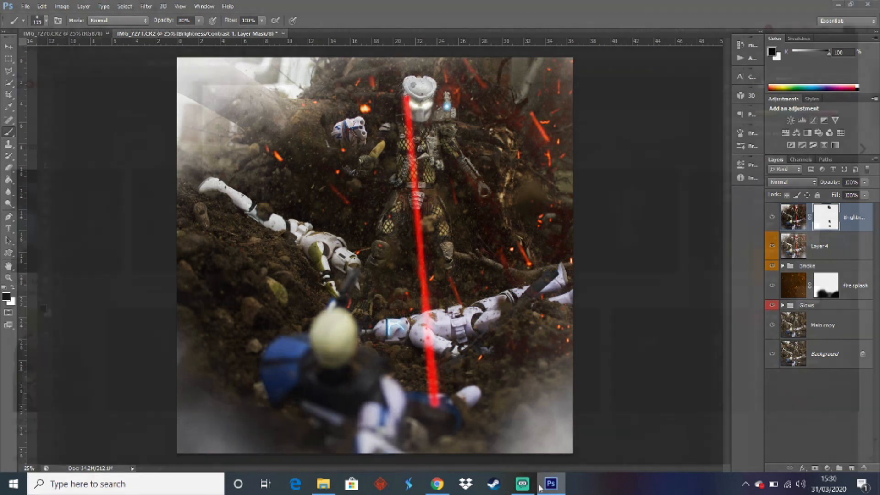
pyautogui.click(526, 489)
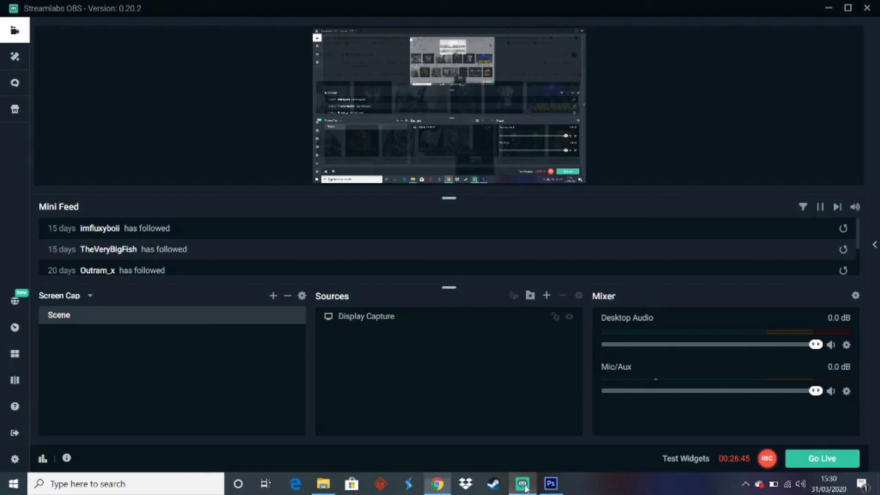
pyautogui.click(561, 488)
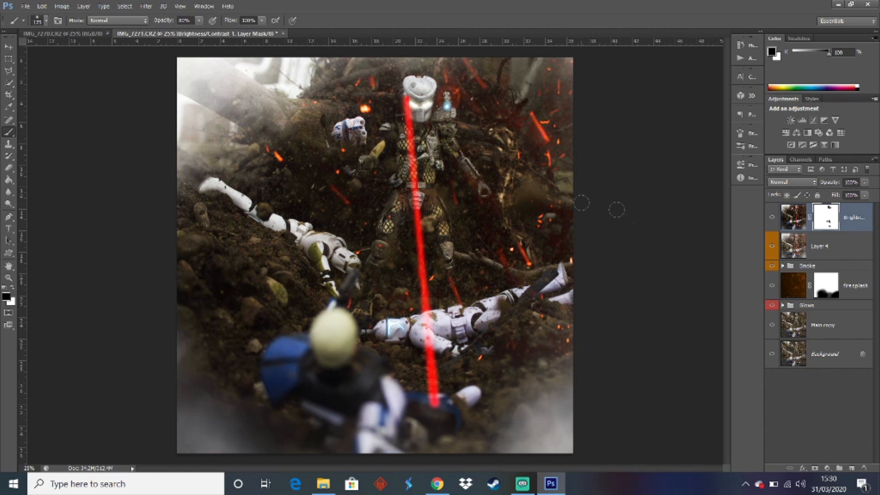
# Place the watermark image from the desktop on a new top layer and position it along the canvas's bottom edge
pyautogui.click(805, 417)
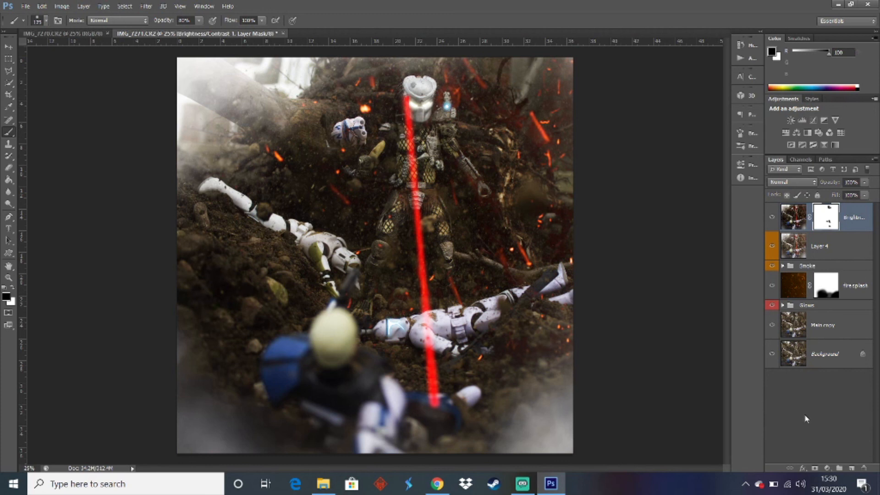
pyautogui.click(850, 468)
pyautogui.click(28, 6)
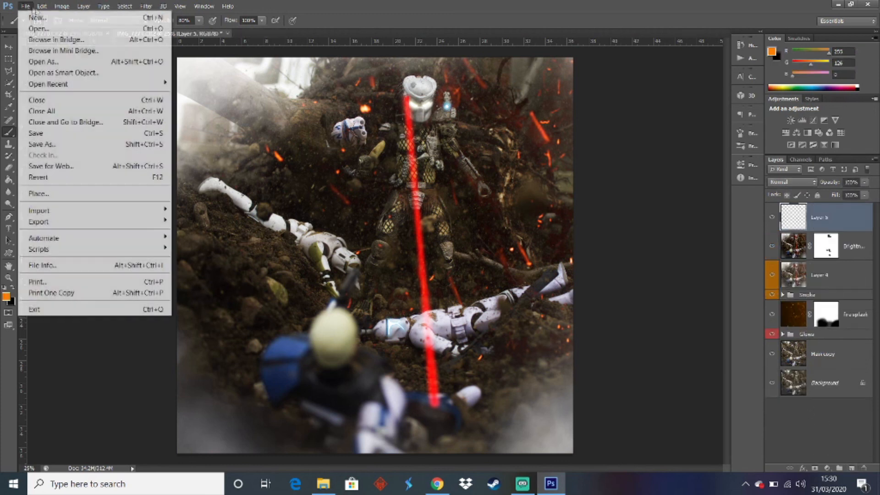
pyautogui.click(43, 193)
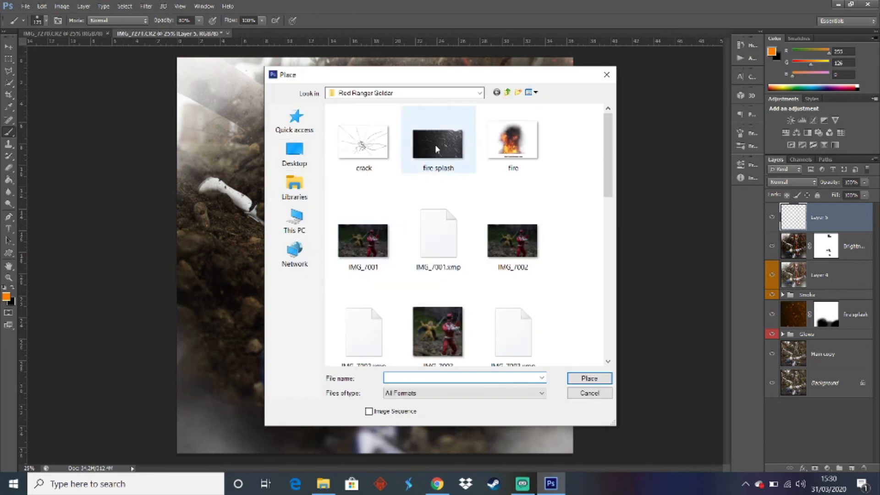
pyautogui.click(300, 158)
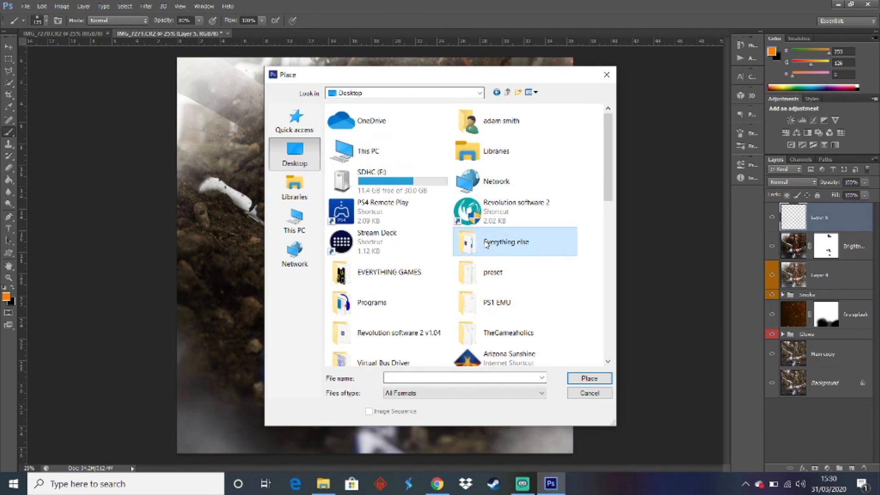
pyautogui.scroll(-10, 389, 275)
pyautogui.click(390, 343)
pyautogui.doubleClick(390, 343)
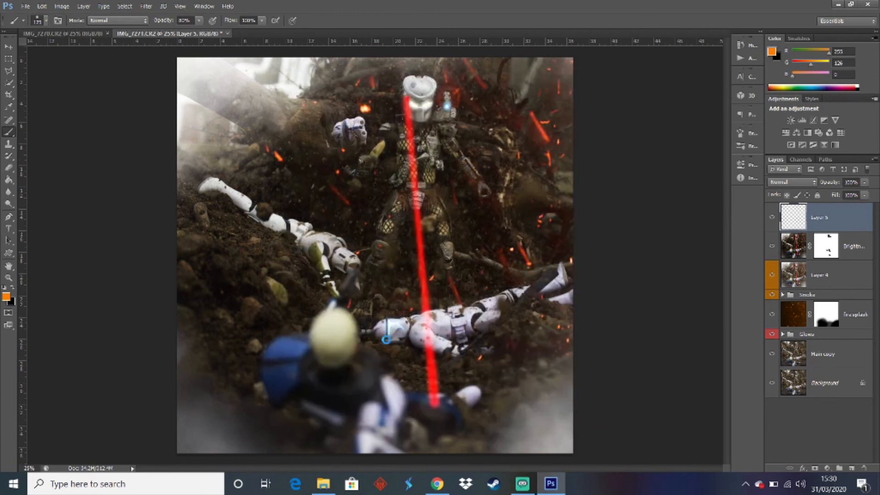
pyautogui.moveTo(330, 91)
pyautogui.mouseDown()
pyautogui.moveTo(338, 457)
pyautogui.moveTo(329, 471)
pyautogui.mouseUp()
pyautogui.press('Return')
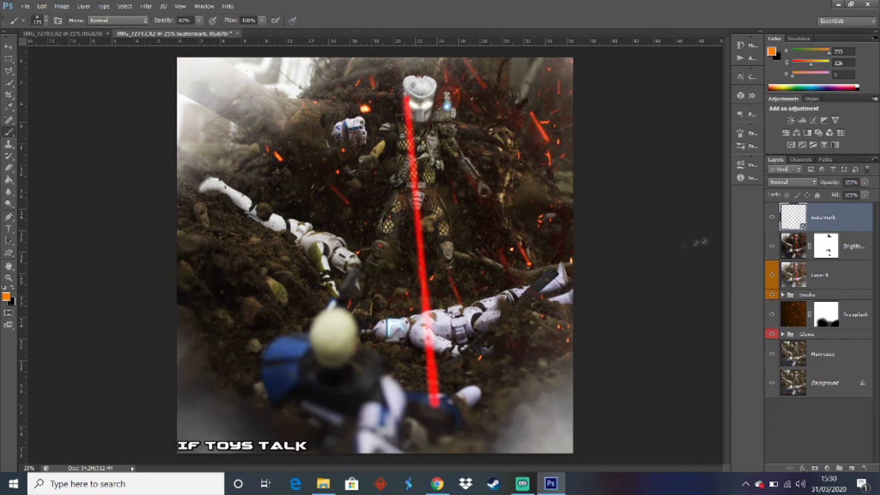